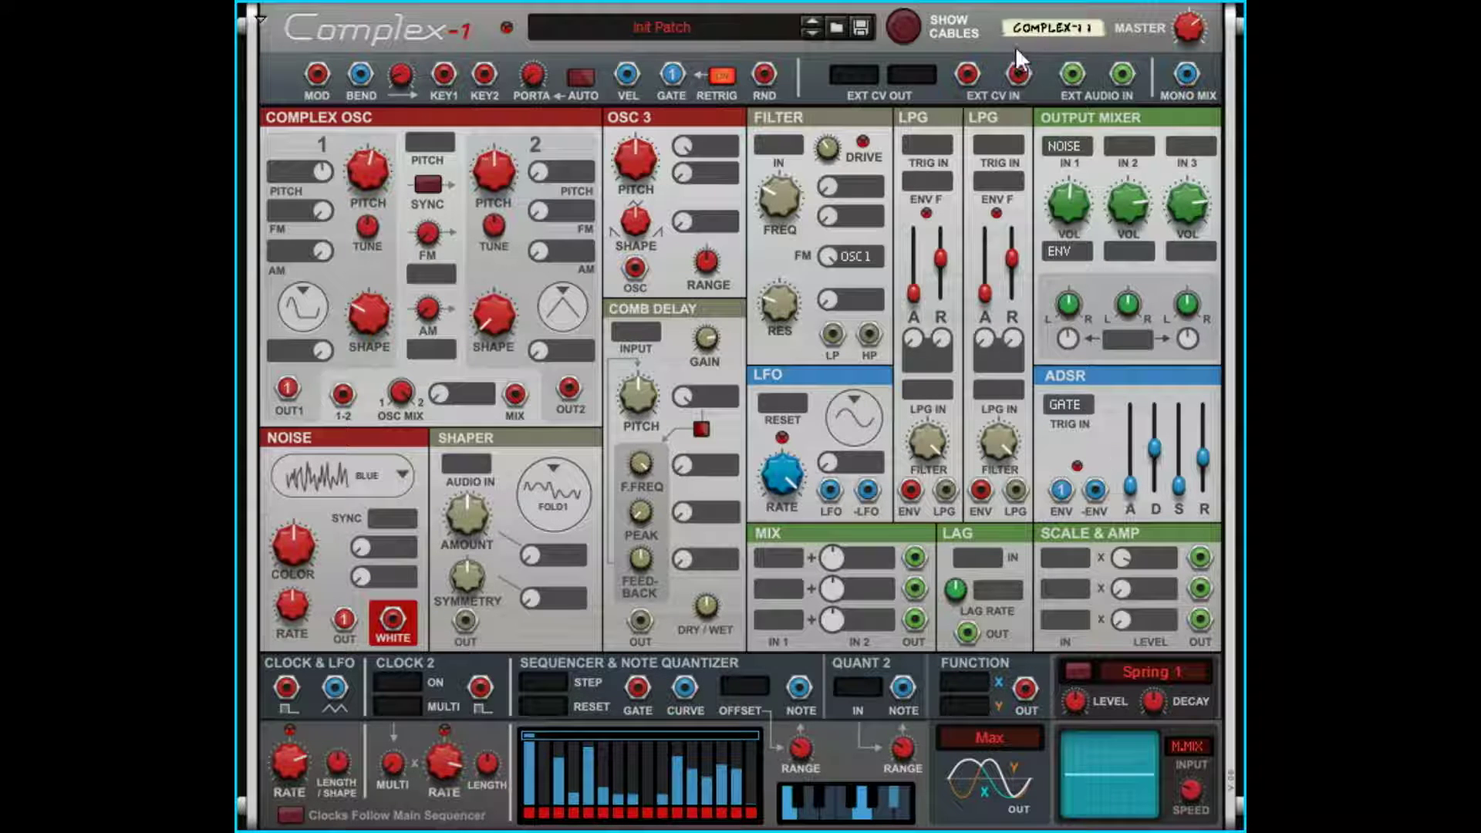
Show the patch cables on the Complex-1 front panel to reveal its routings
left_click(904, 28)
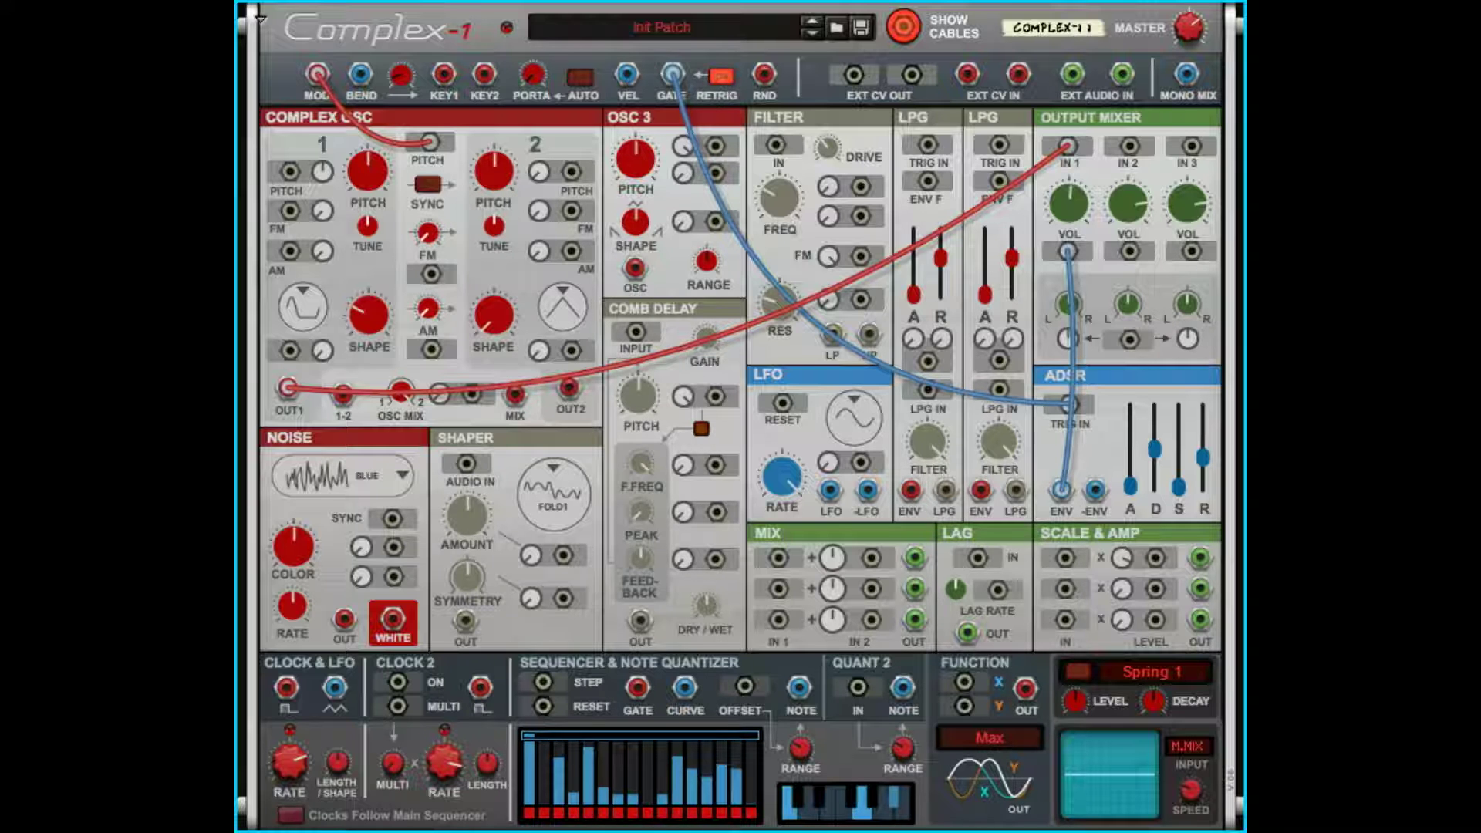
Show the sequencer below the rack, enlarge the rack area, and sweep the mod wheel up and back to 0
key("F5")
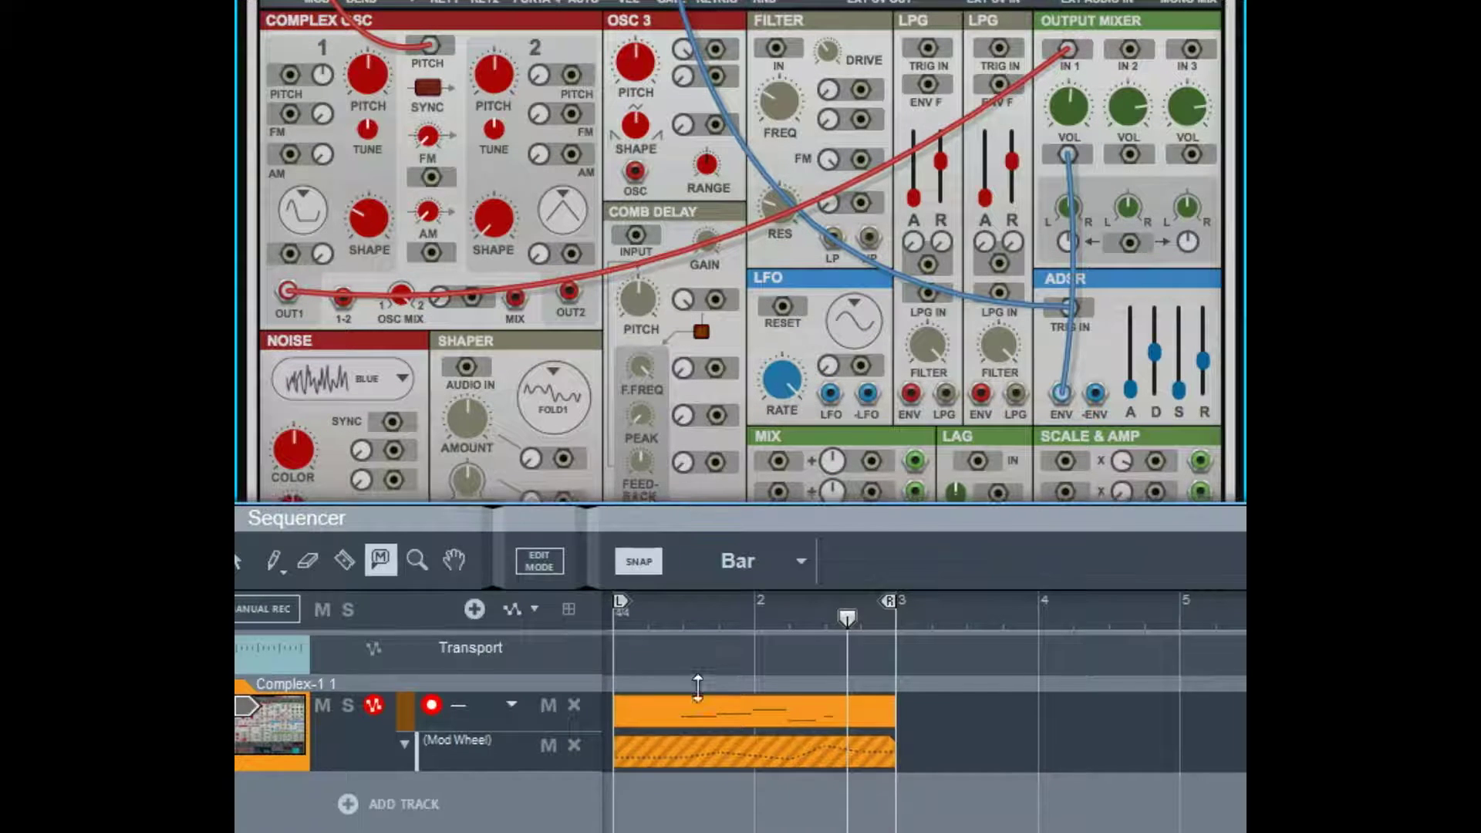
left_click_drag(698, 686, 786, 757)
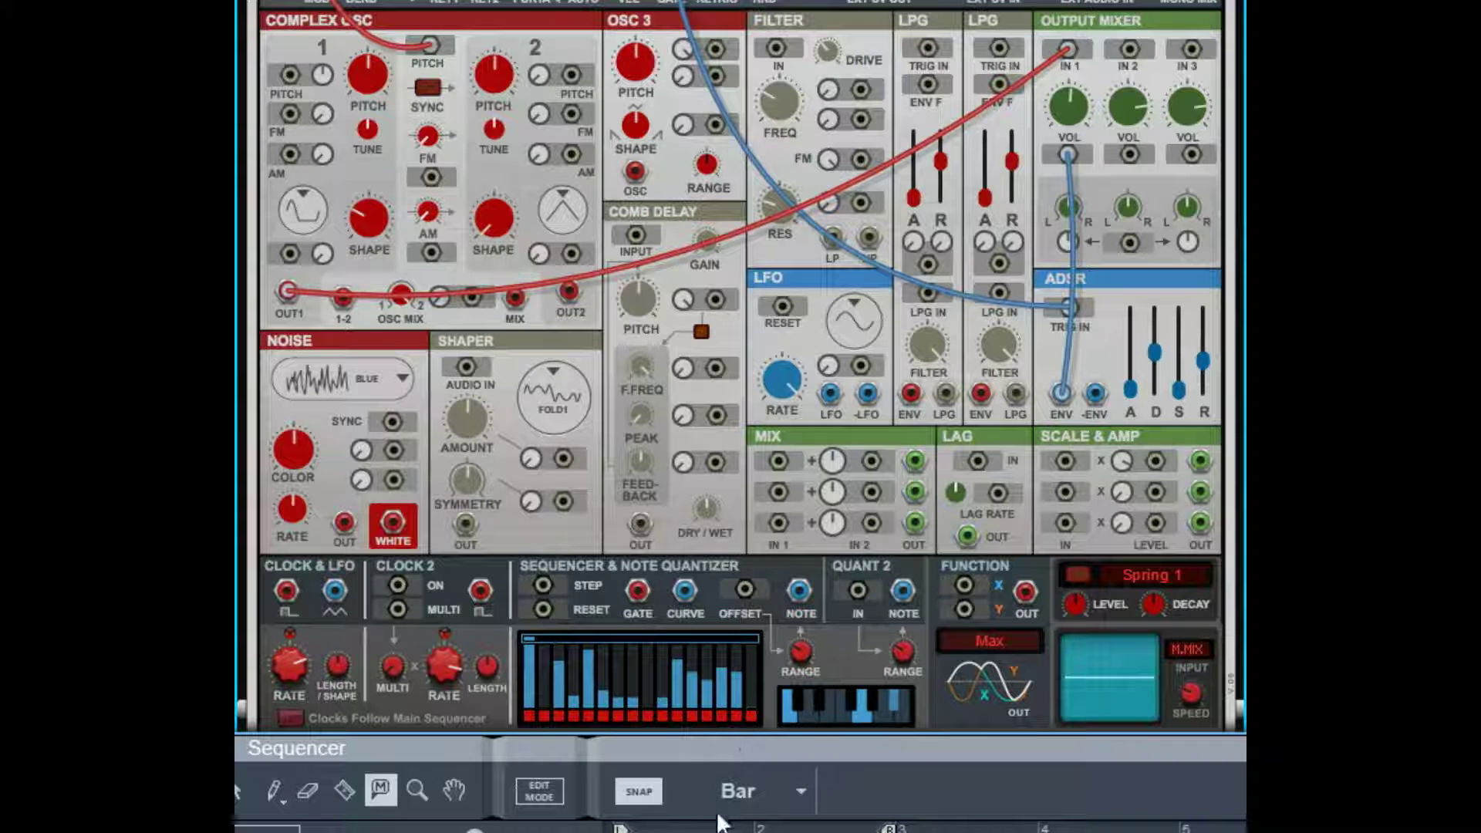
scroll(833, 525, "down", 2)
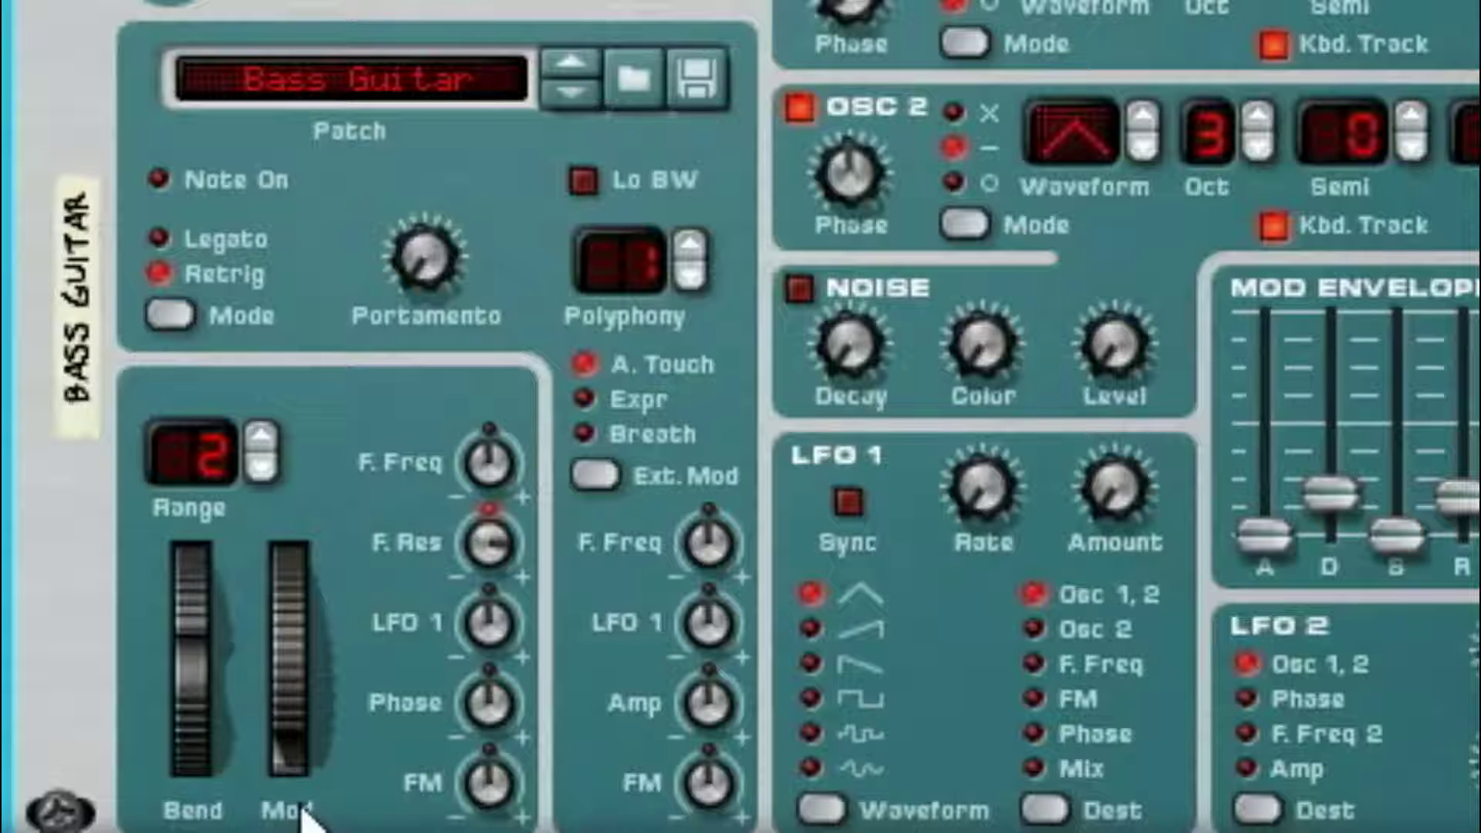
mouse_move(310, 729)
left_mouse_down()
mouse_move(324, 655)
mouse_move(297, 635)
mouse_move(288, 512)
mouse_move(288, 736)
left_mouse_up()
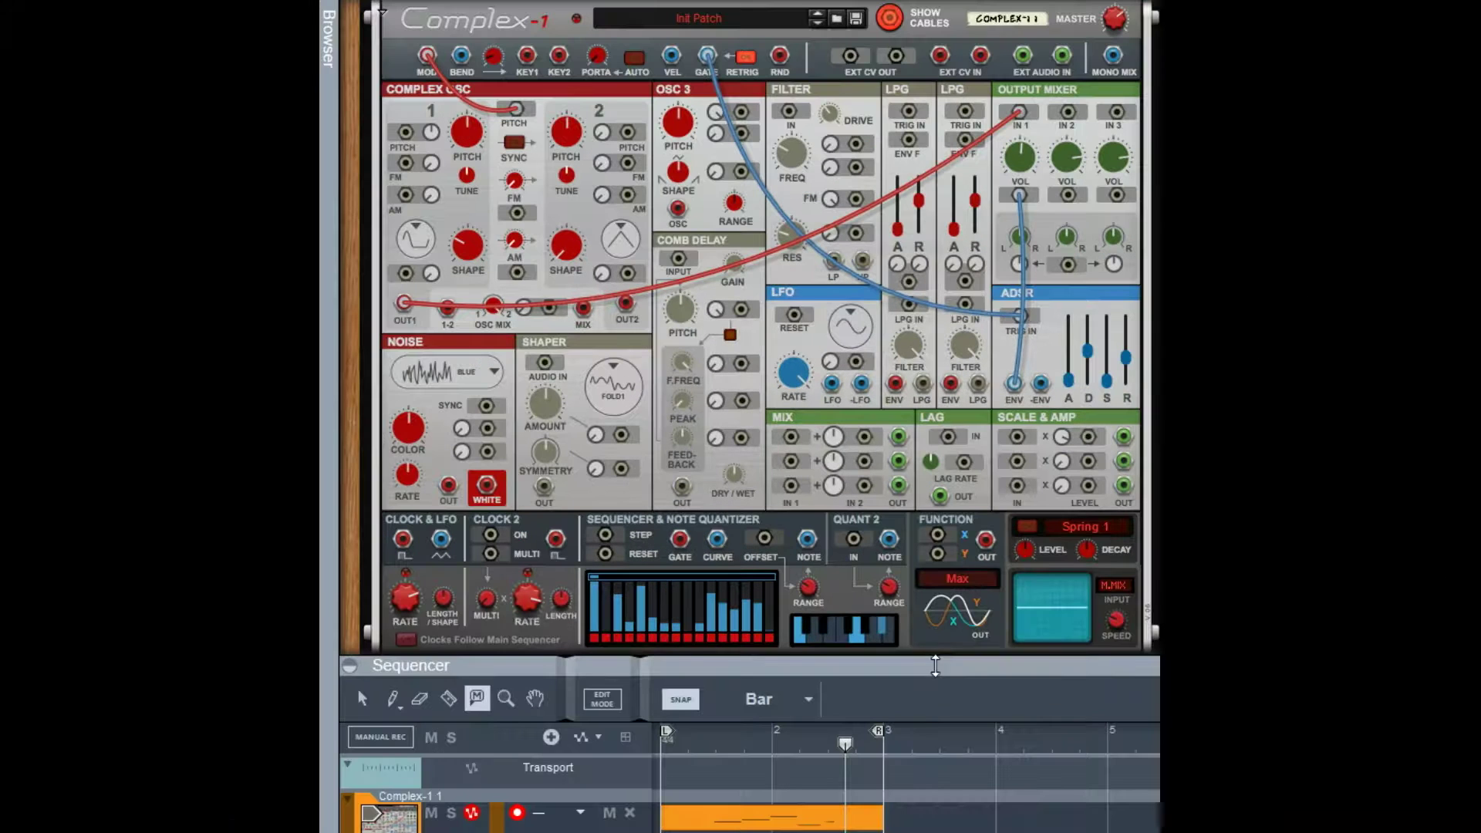
left_click_drag(230, 778, 230, 723)
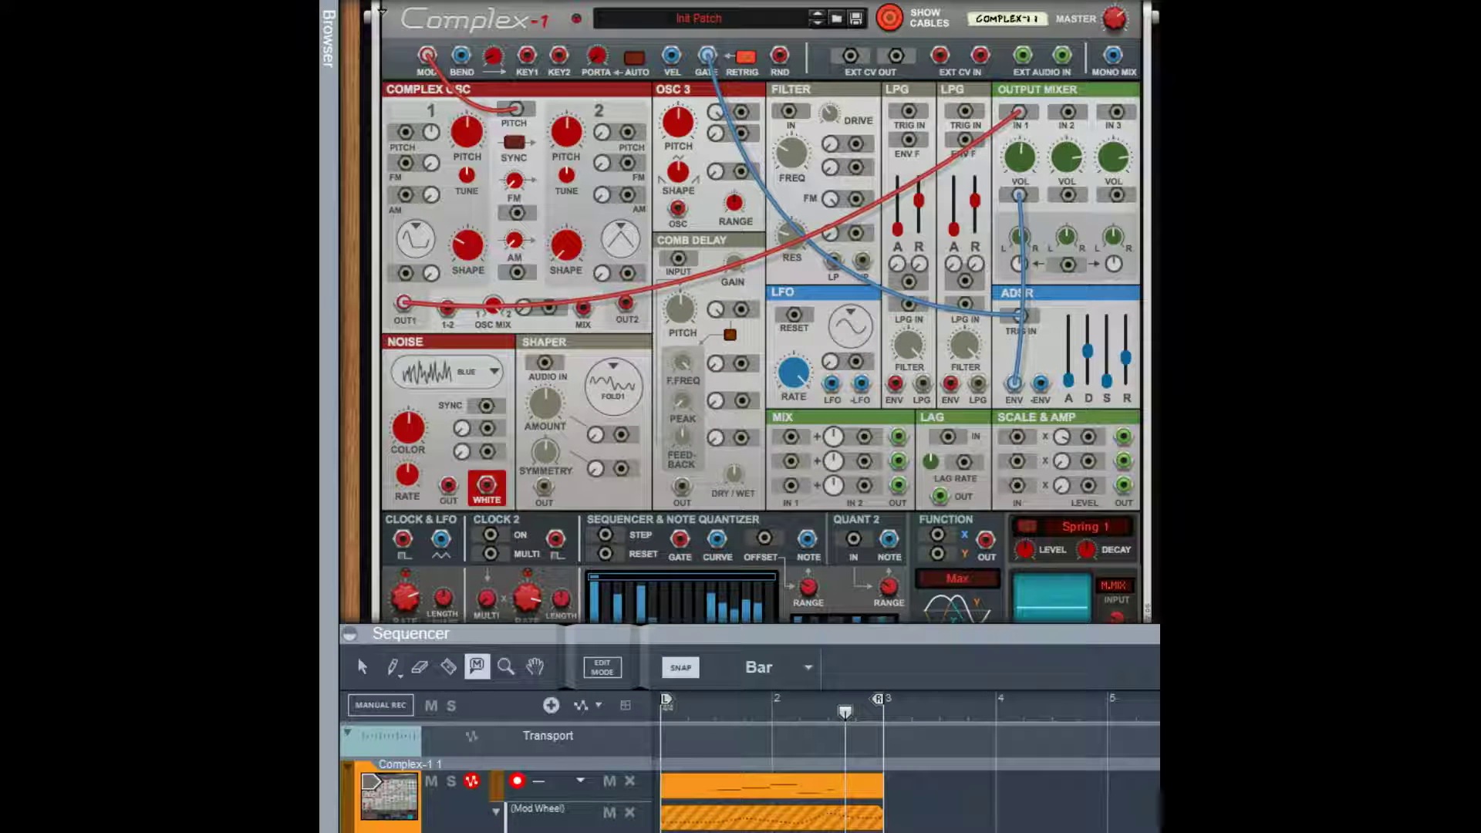
key("ctrl+plus")
key("ctrl+plus")
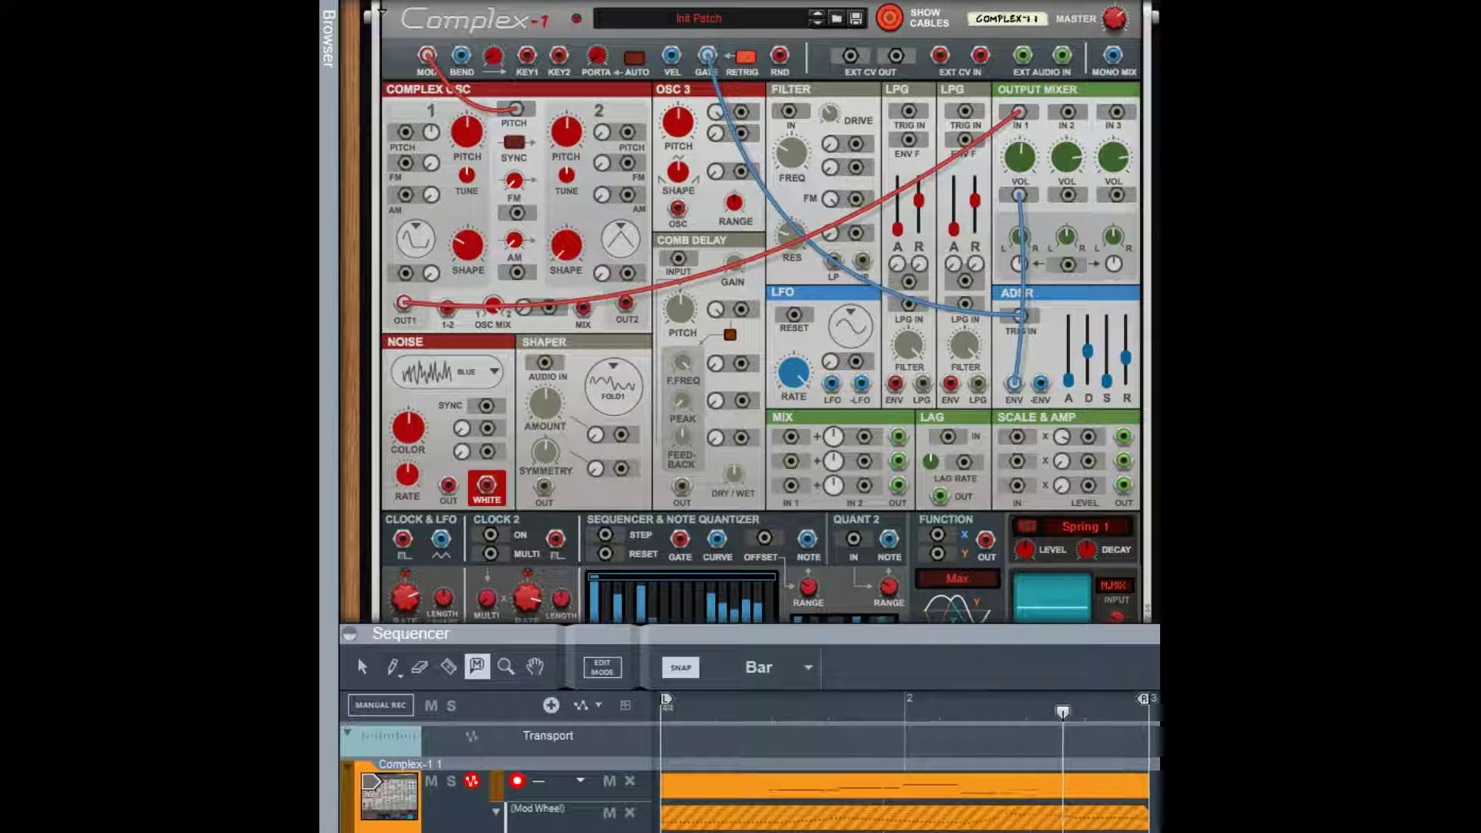
key("space")
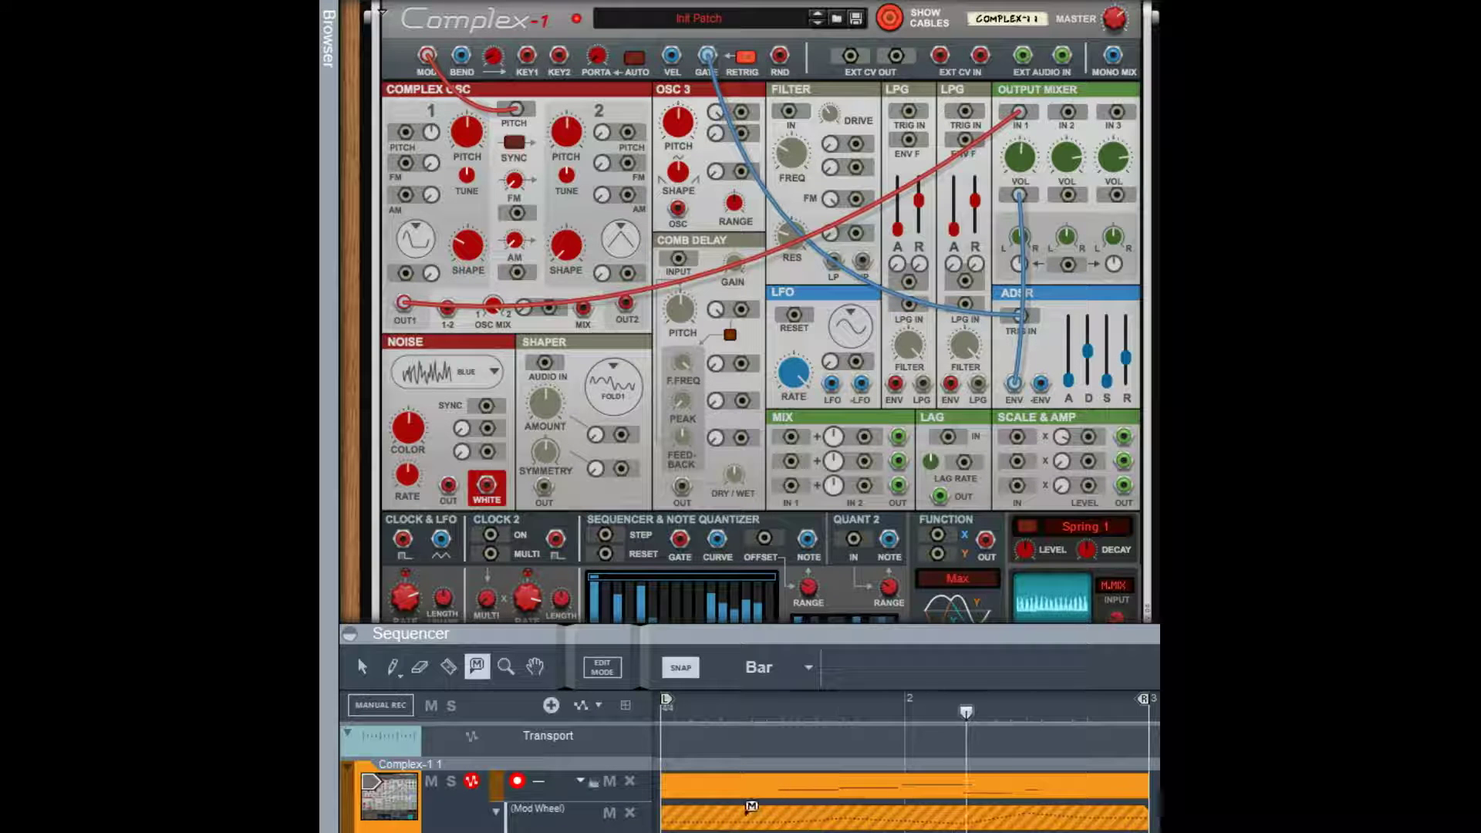
left_click(752, 806)
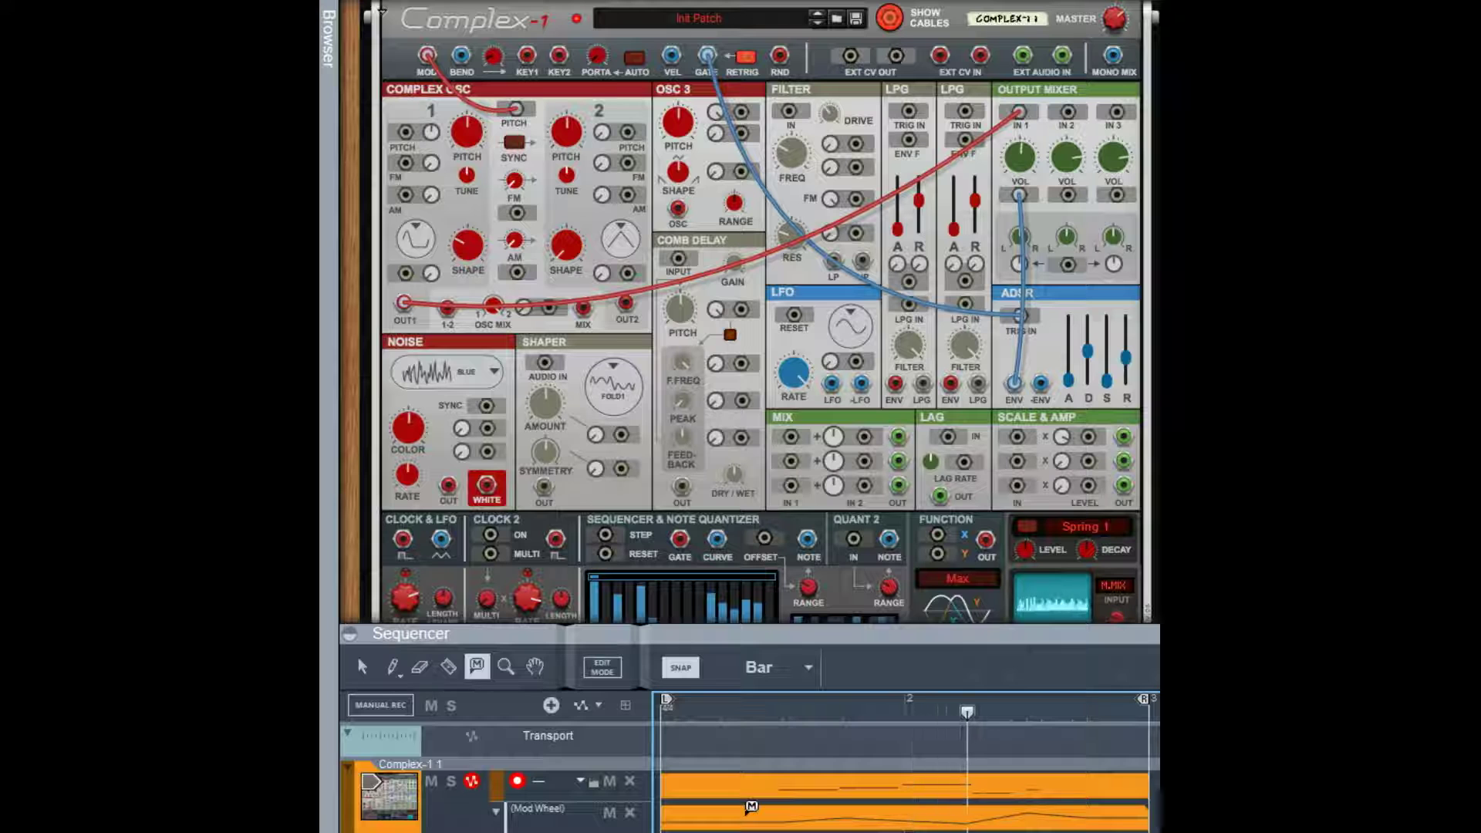
left_click(751, 806)
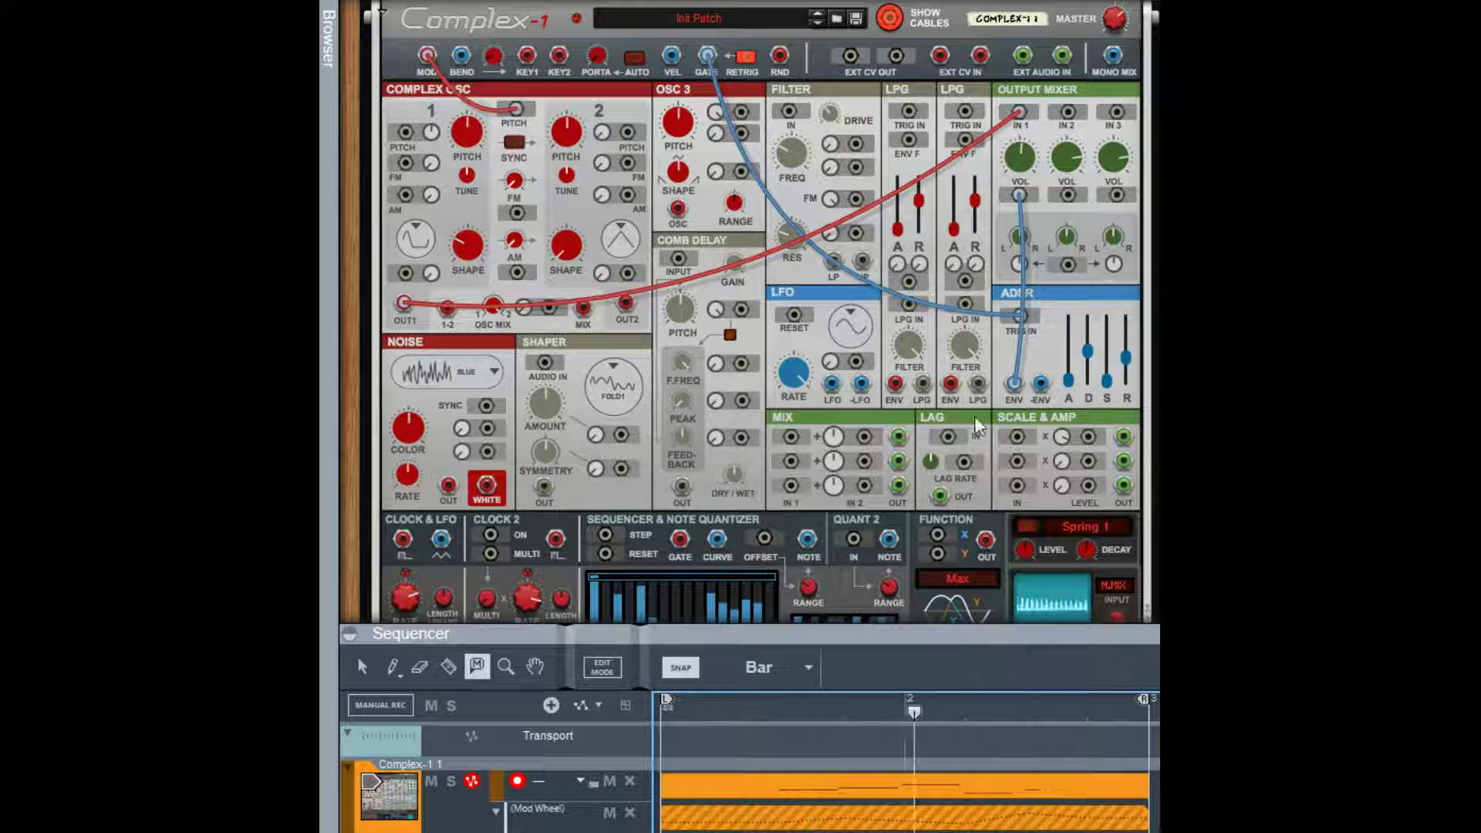
key("space")
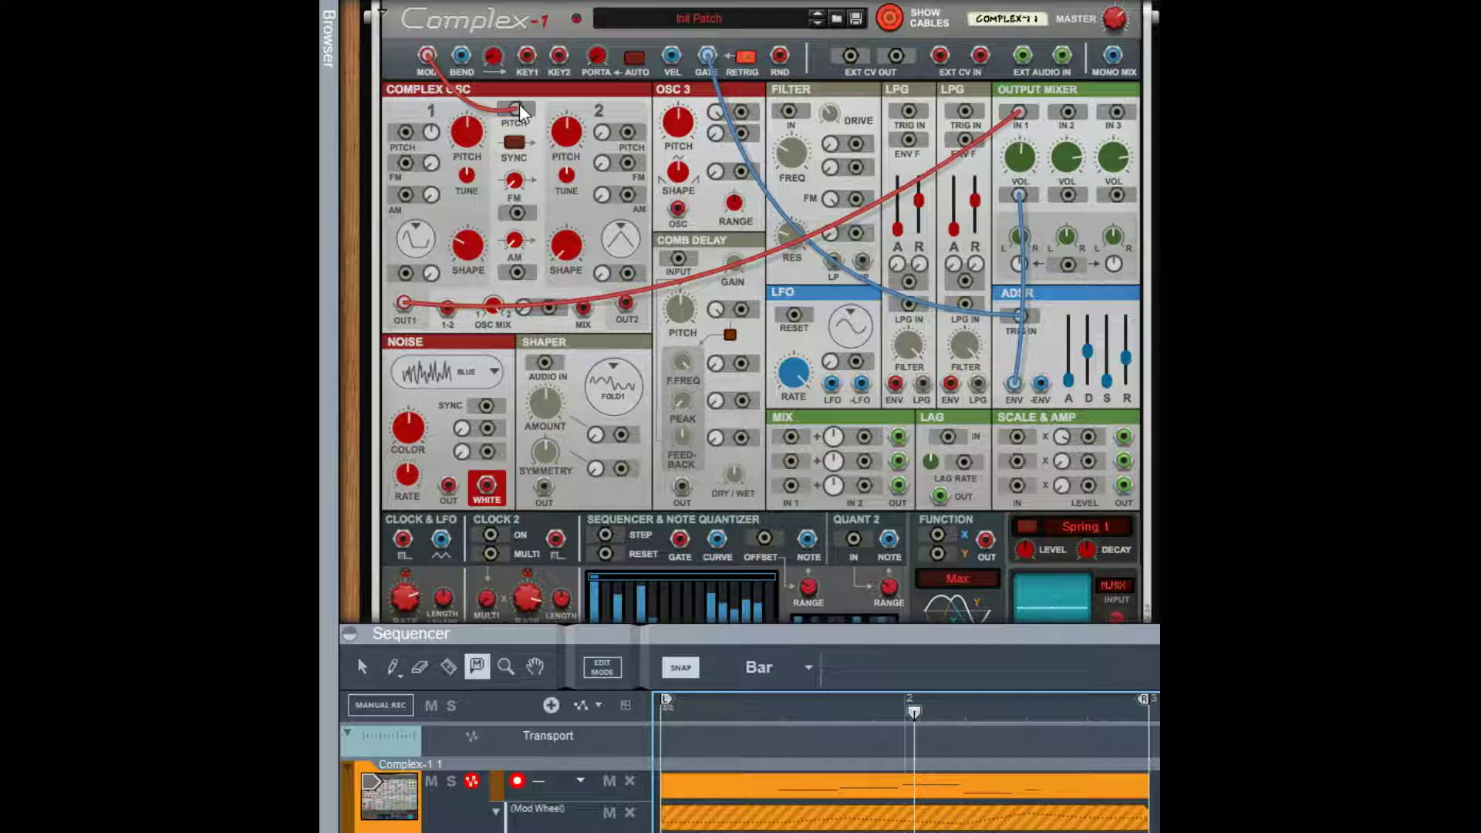
Move the MOD cable from the pitch input to Osc 1 FM, with FM amount about 56%
left_click_drag(519, 107, 541, 144)
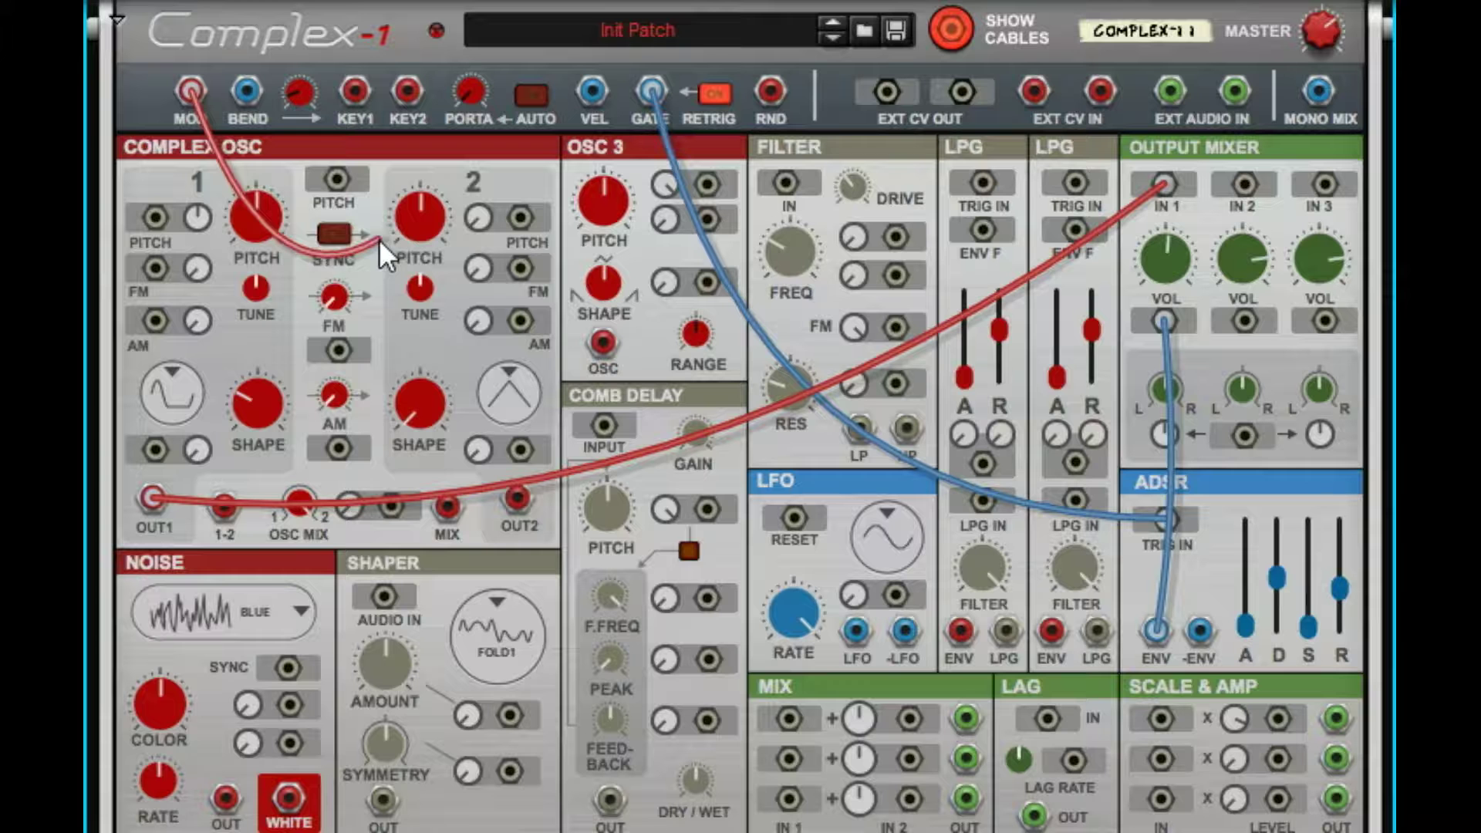
left_click_drag(378, 239, 155, 280)
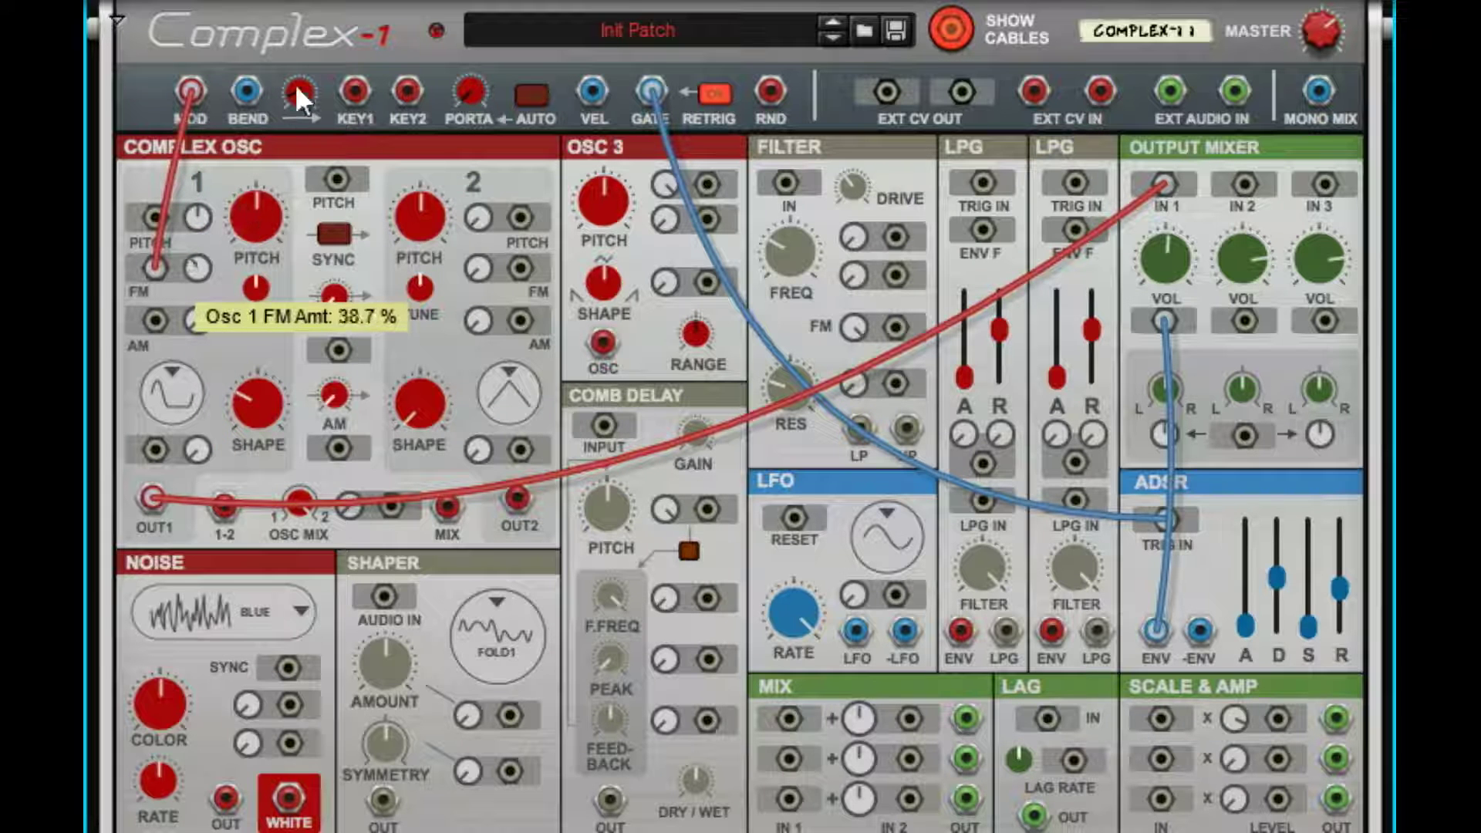
left_click_drag(297, 87, 353, 14)
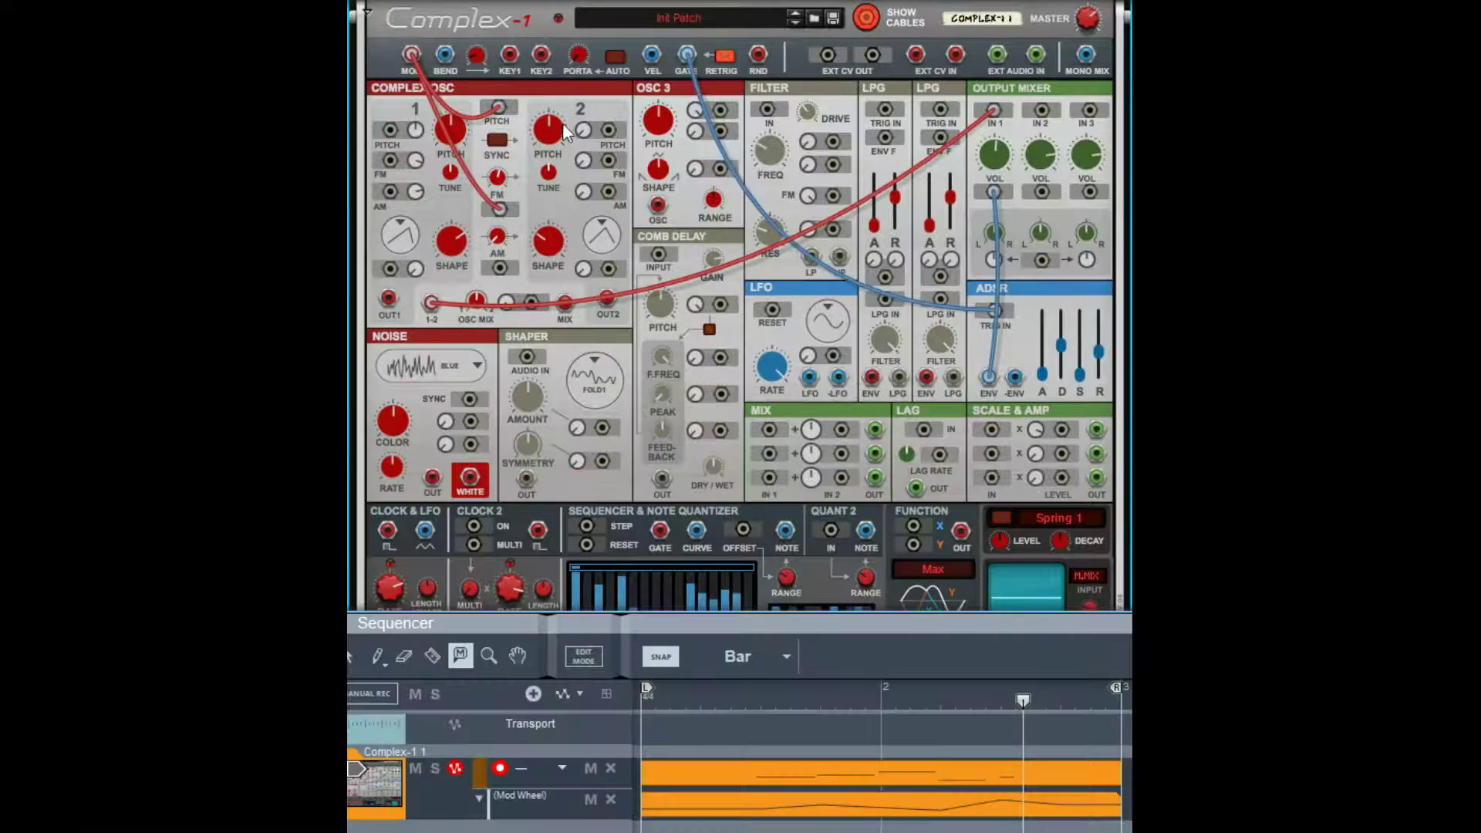
Patch MOD into AM, Osc 2 shape (59.8%), Osc 2 FM and Osc 2 pitch, raising the amounts
left_click_drag(334, 180, 341, 258)
left_click_drag(499, 268, 412, 54)
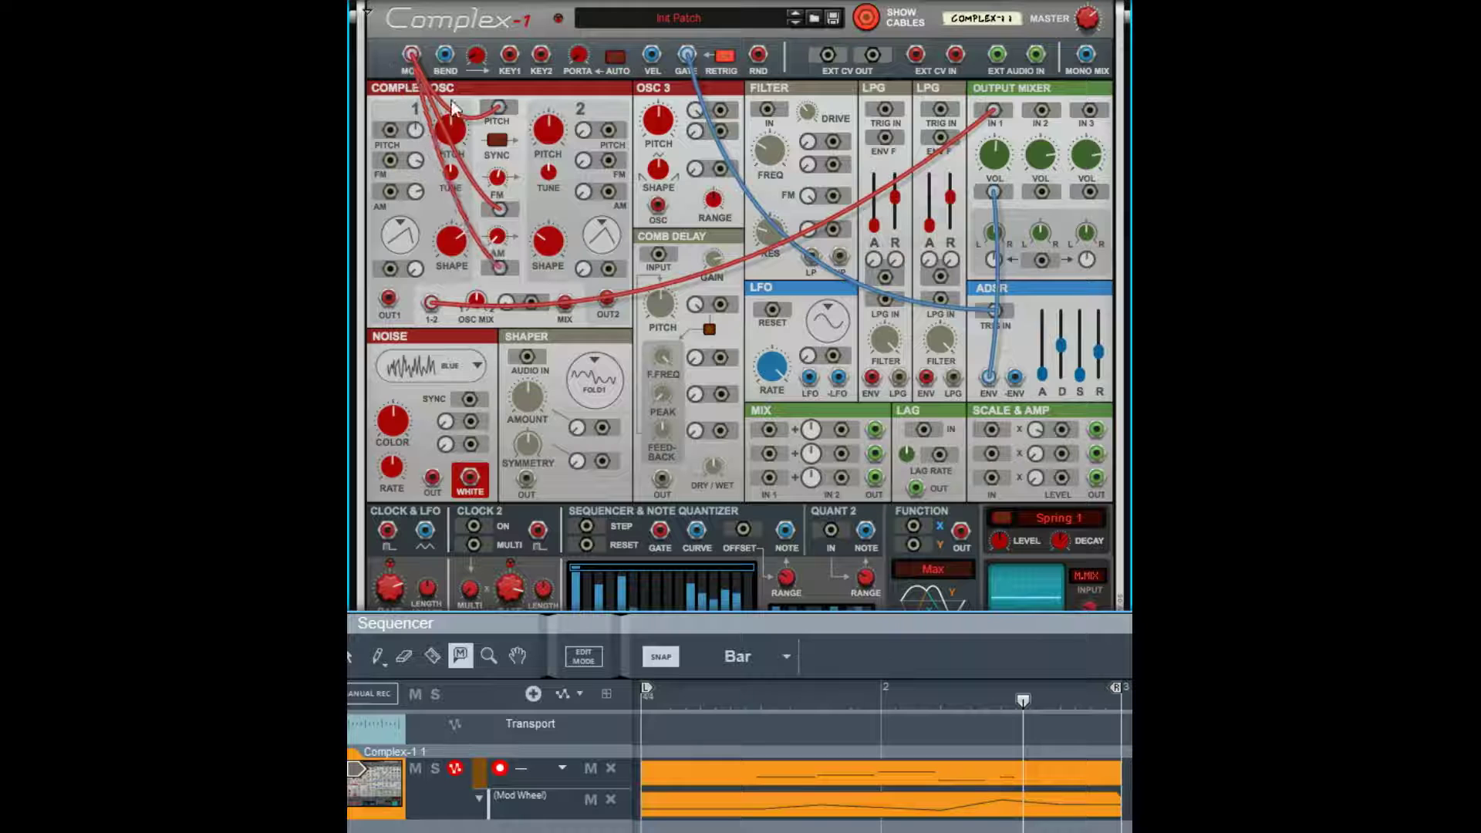
left_click_drag(497, 236, 497, 244)
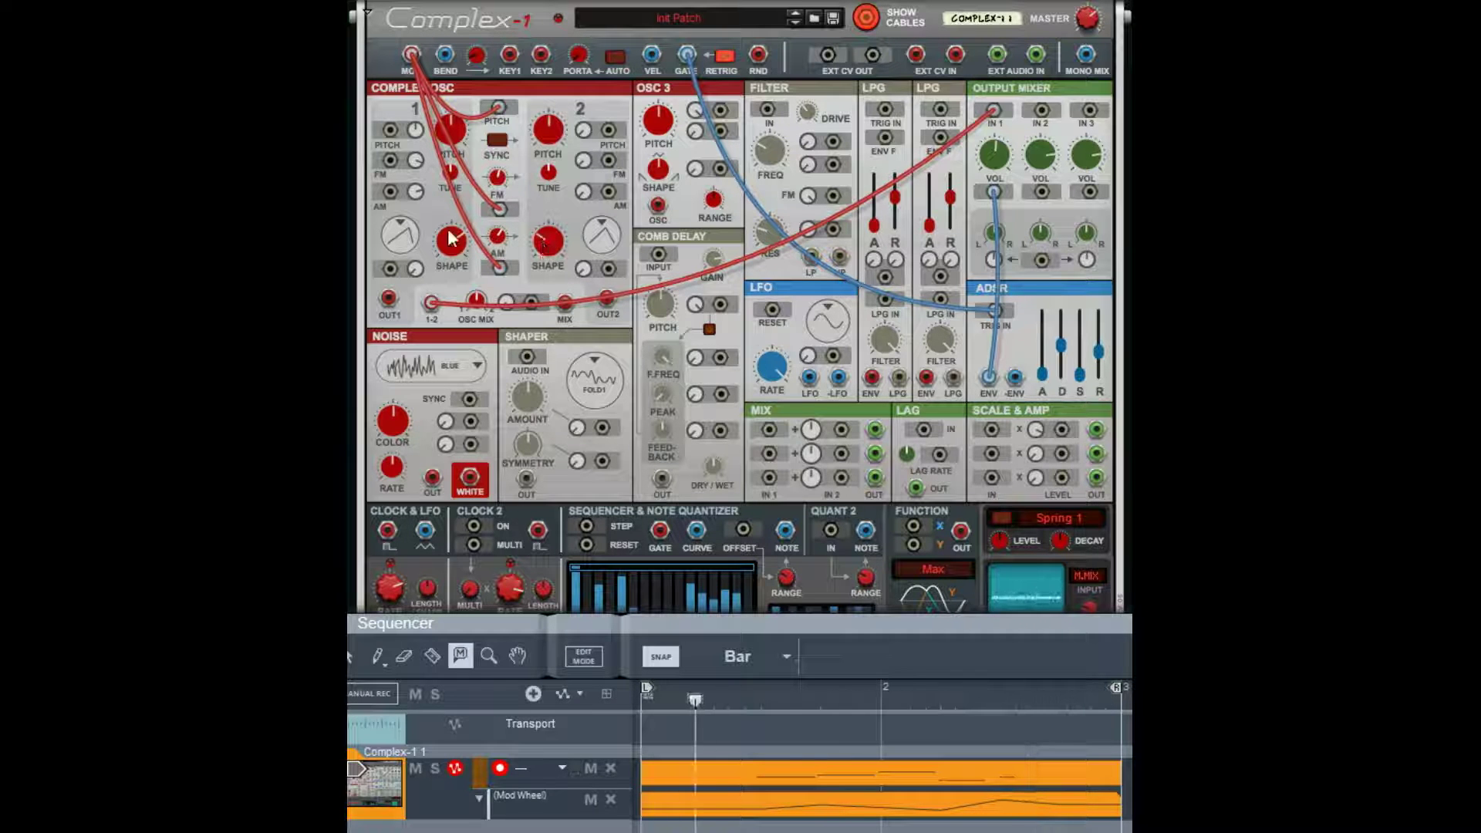
left_click_drag(606, 269, 411, 56)
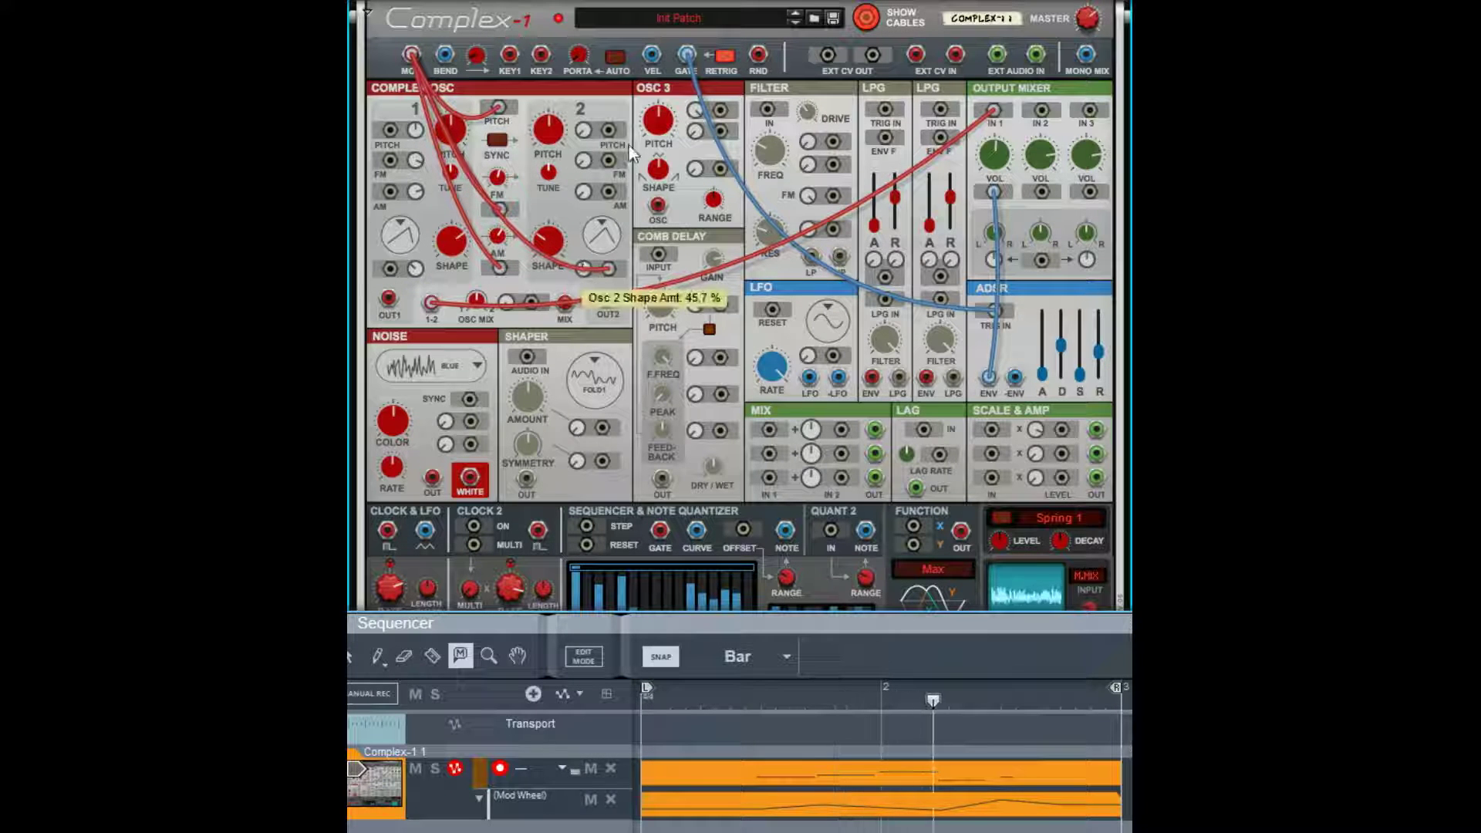
mouse_move(584, 267)
left_mouse_down()
mouse_move(600, 239)
mouse_move(587, 274)
left_mouse_up()
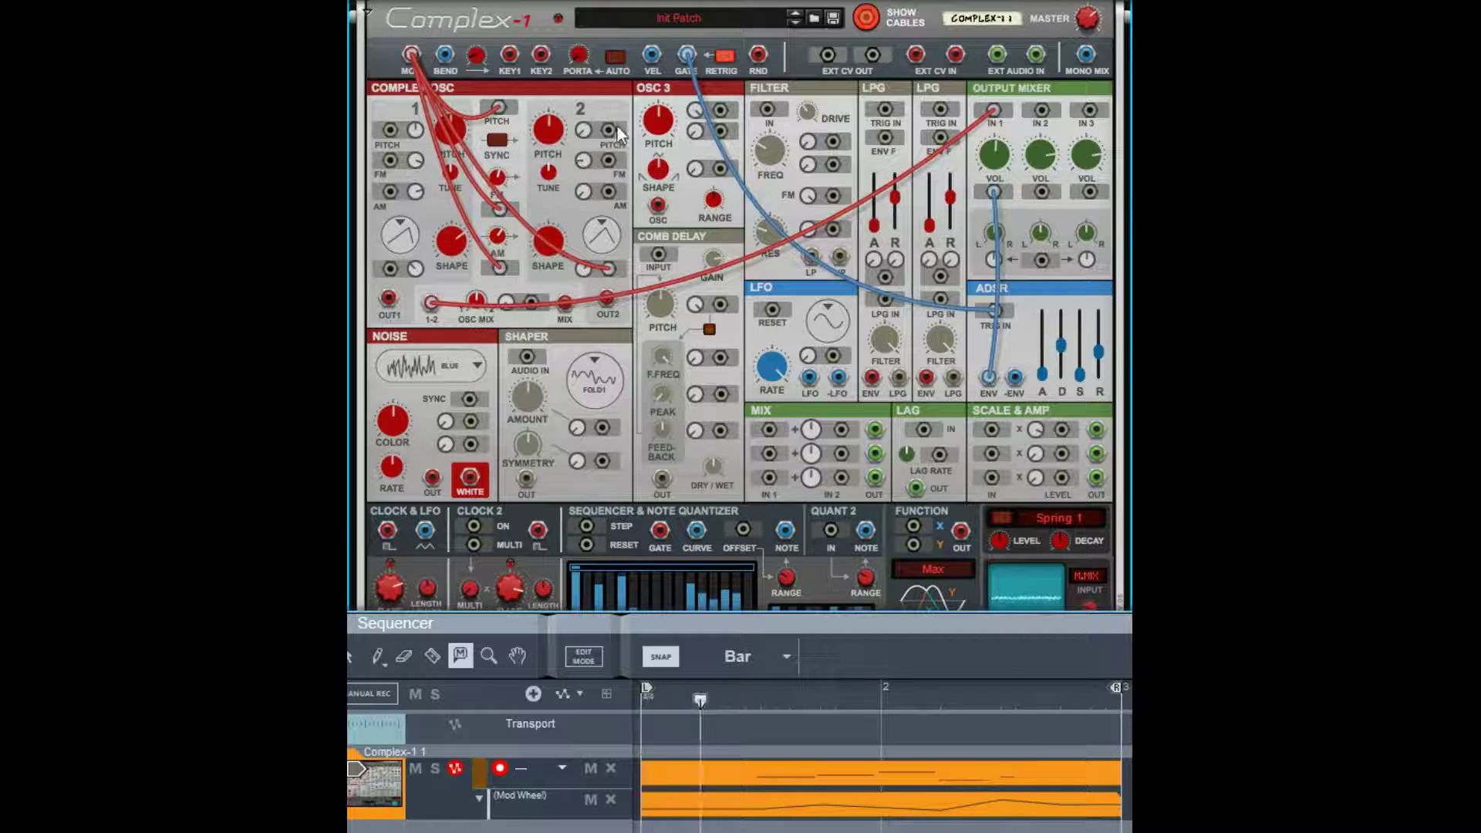
left_click_drag(606, 159, 415, 54)
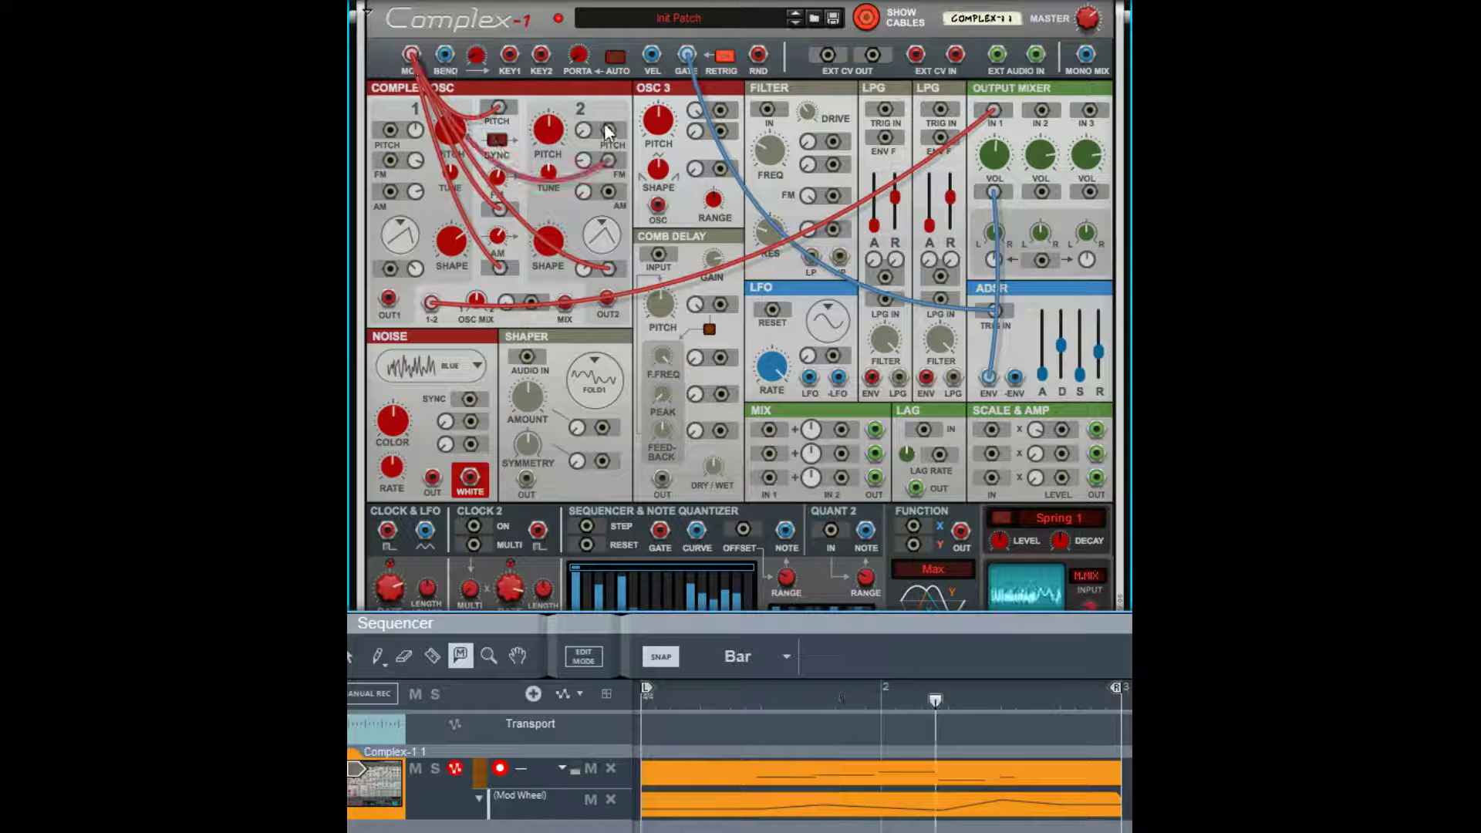
left_click_drag(584, 129, 409, 55)
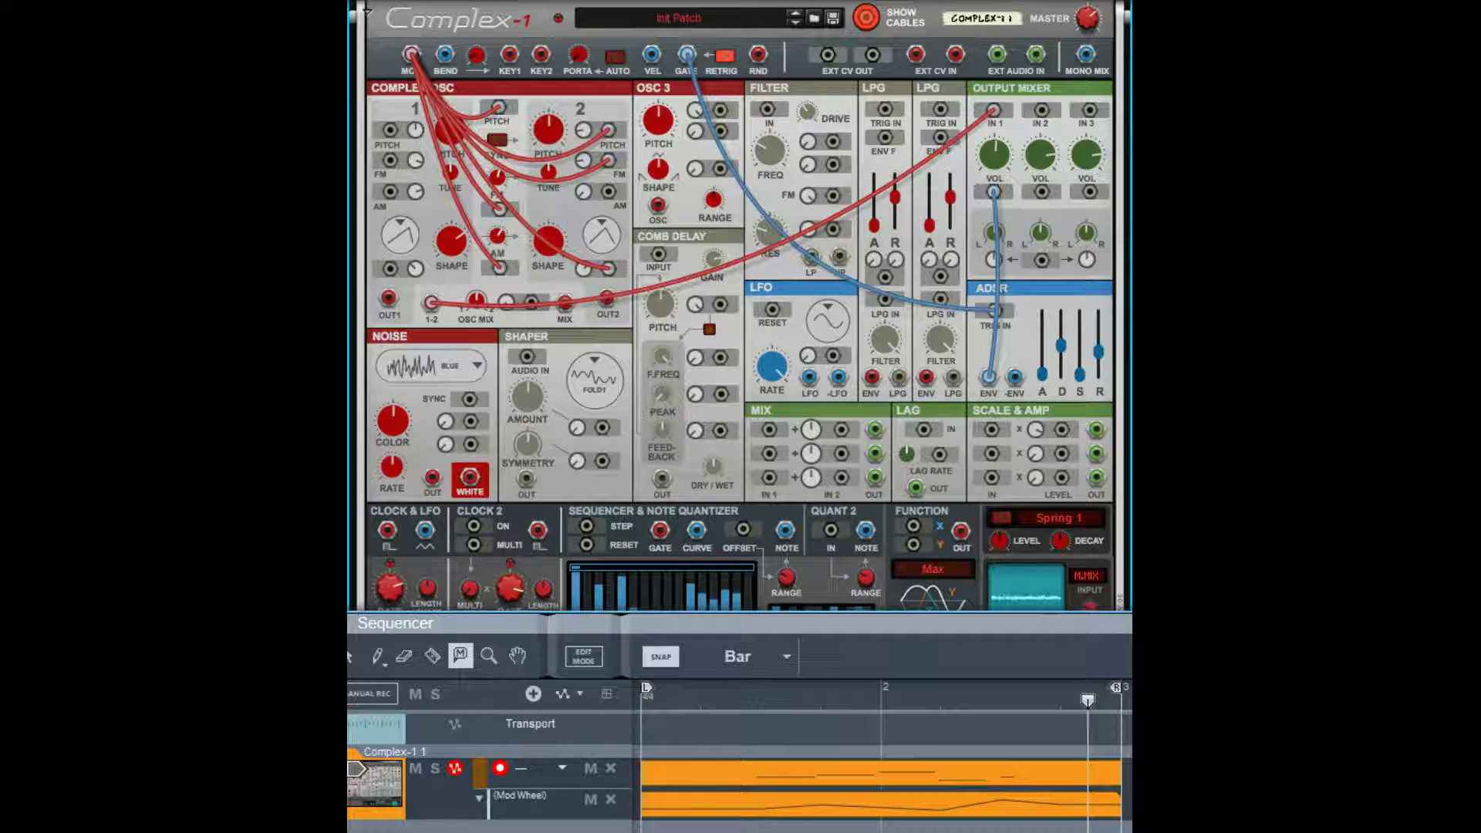
Reset the Complex-1, cable Bend into the Complex Osc FM input, and set OSC MIX to about 59%
right_click(393, 47)
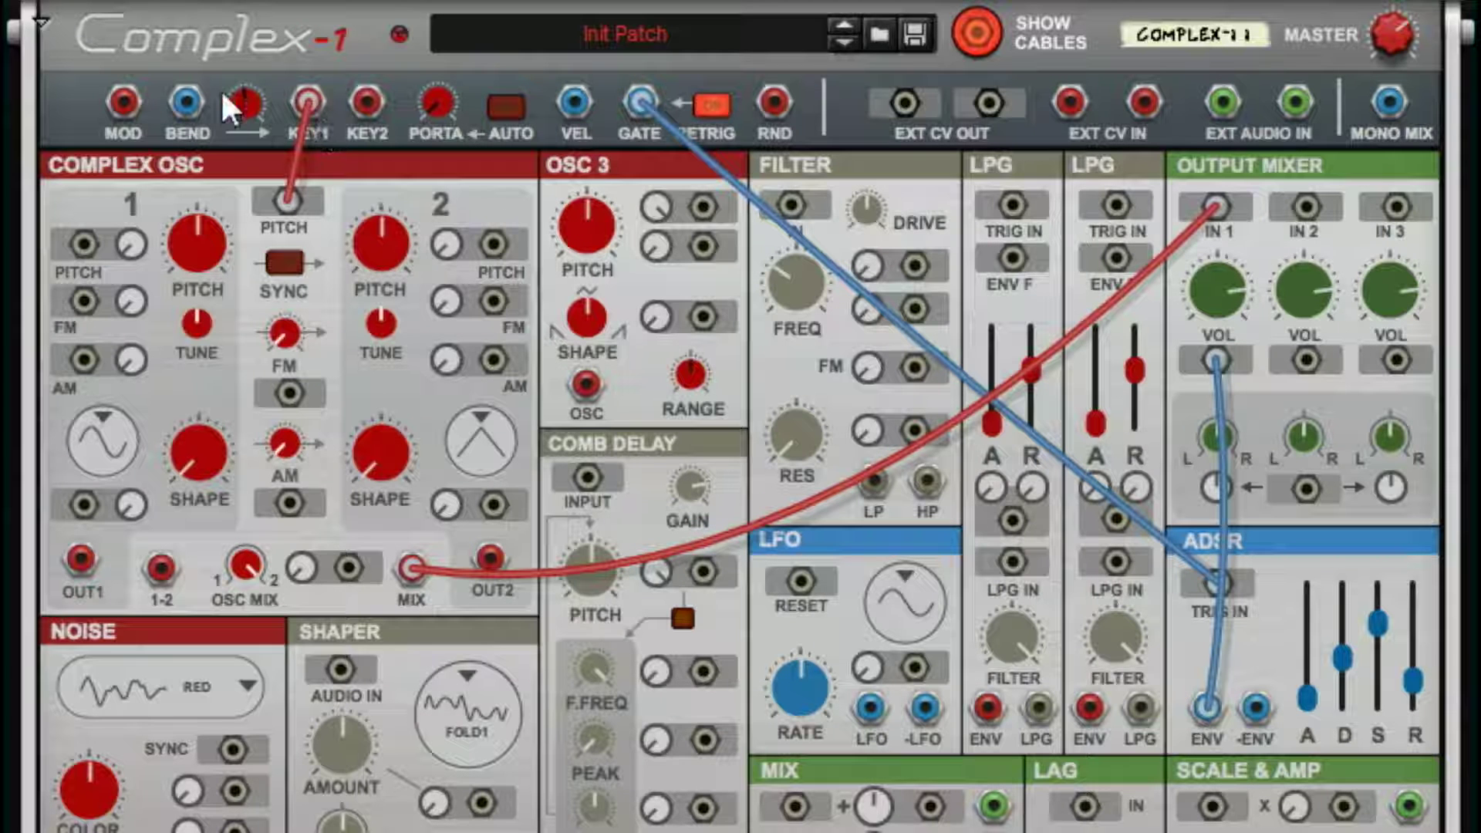
left_click_drag(173, 100, 81, 300)
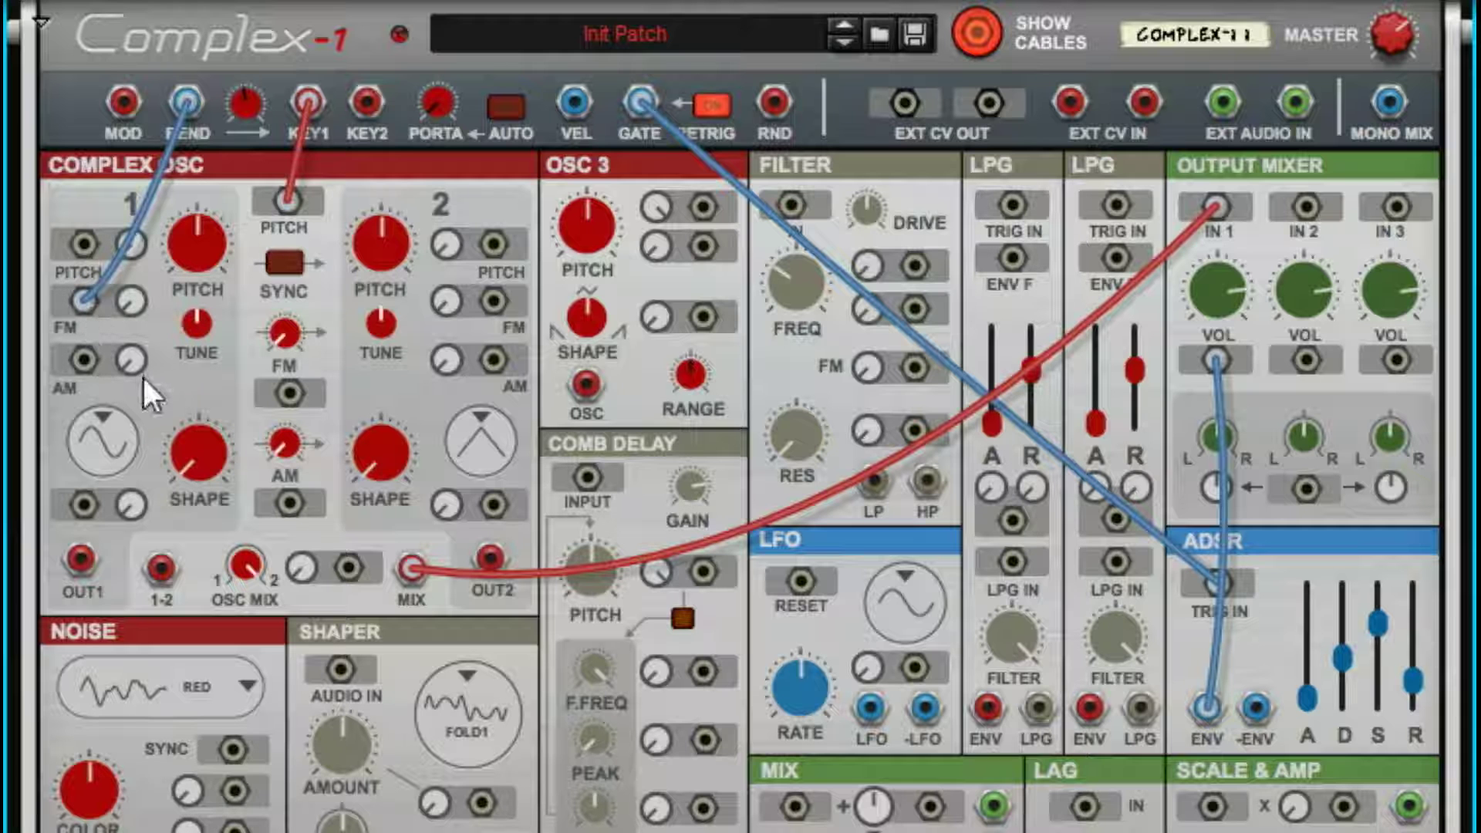
left_click_drag(248, 576, 272, 776)
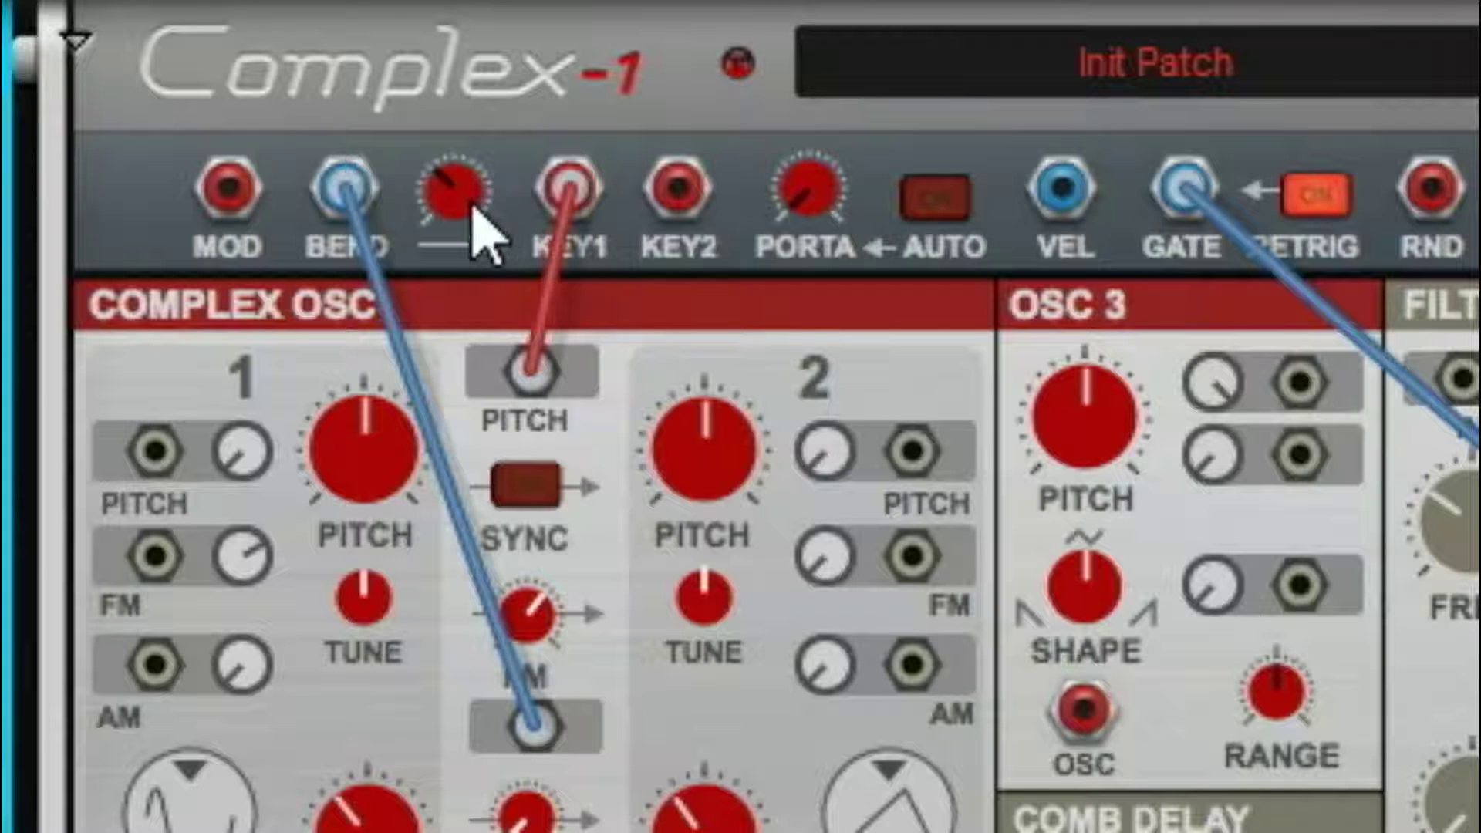
Set Bend Range to 0, then edit its automation clip inline and lower one step
left_click_drag(483, 232, 836, 100)
left_click_drag(453, 221, 462, 831)
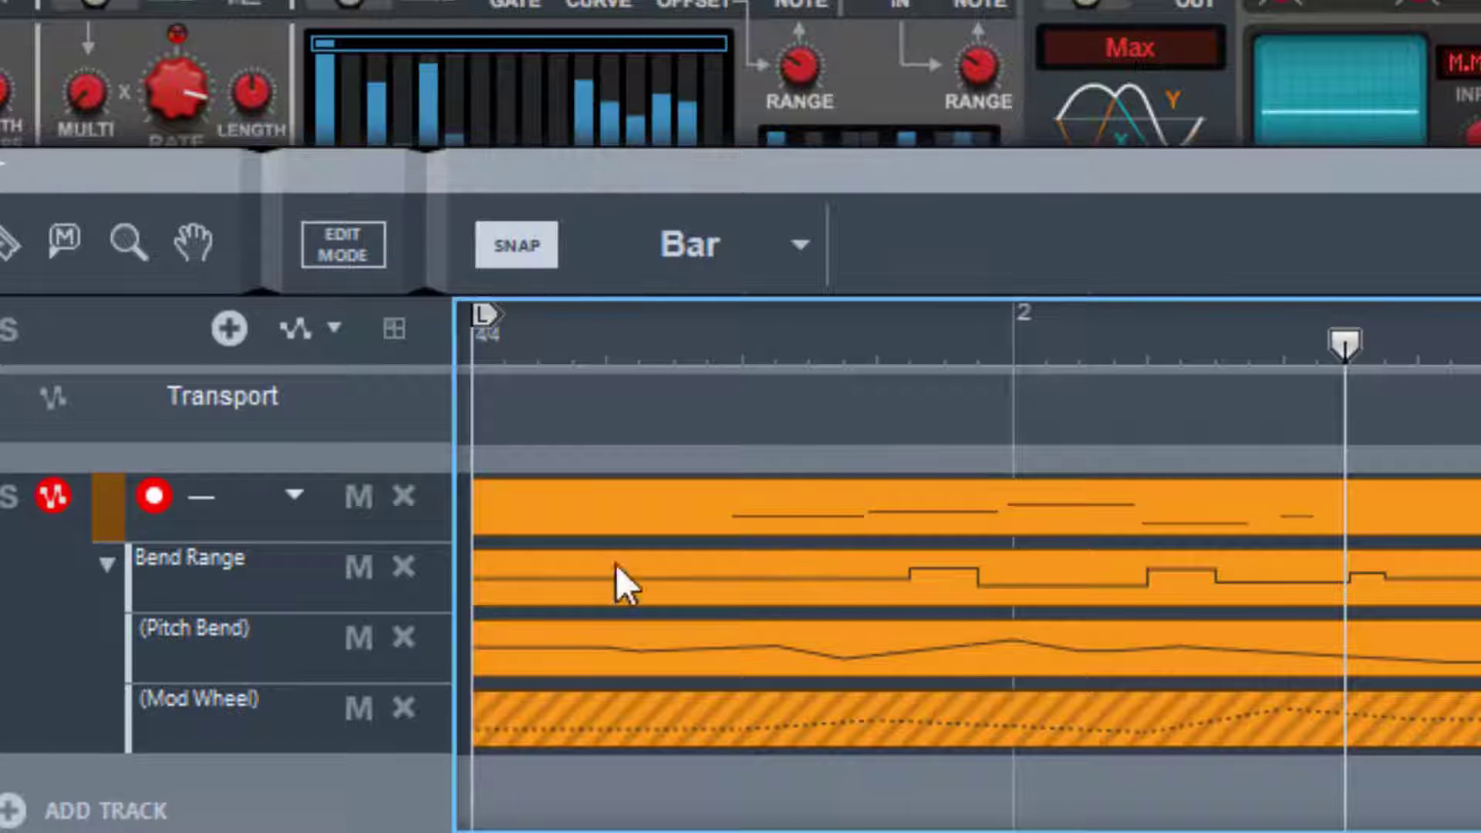
left_click(887, 588)
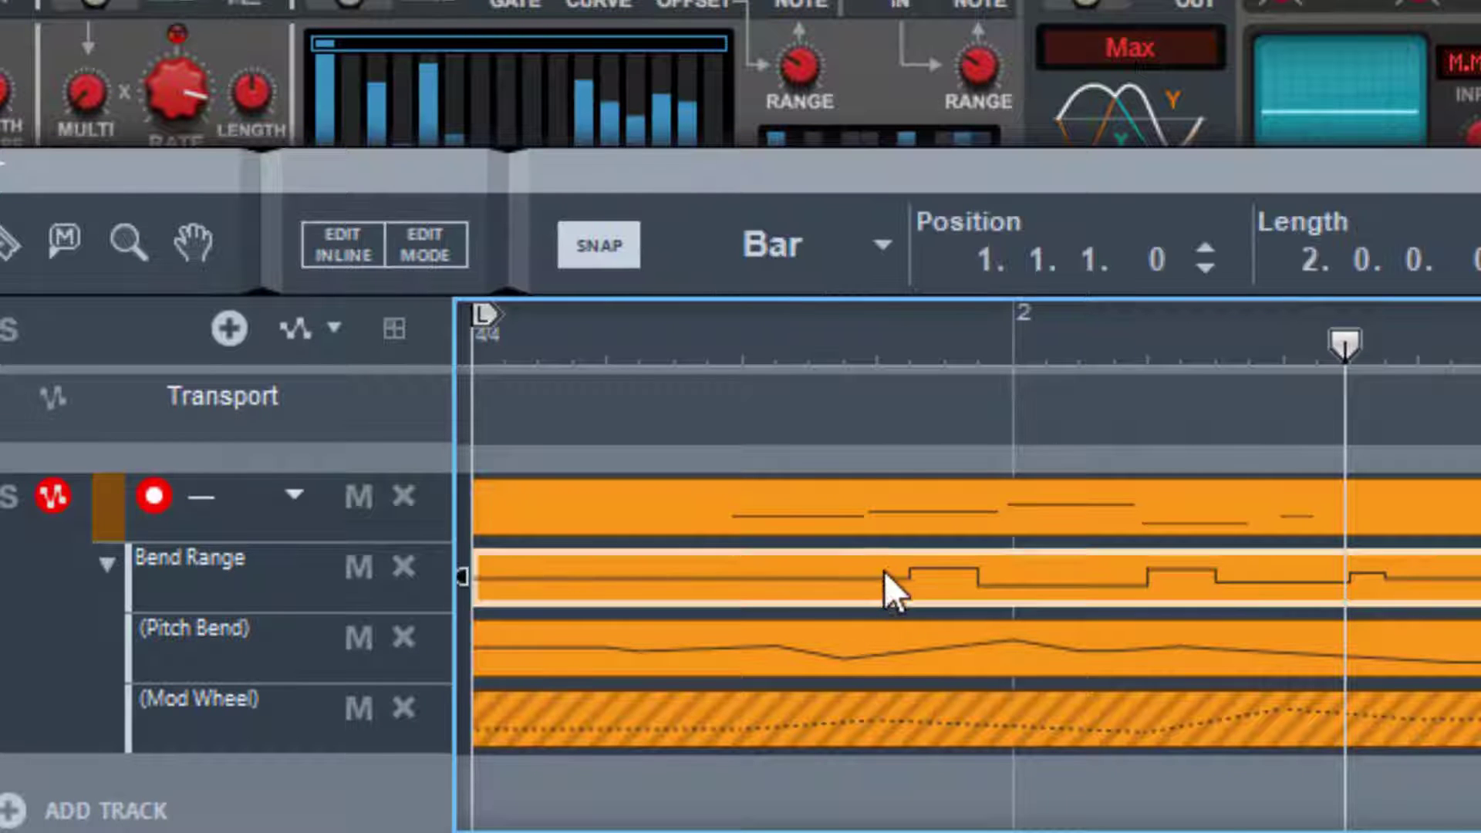
double_click(902, 598)
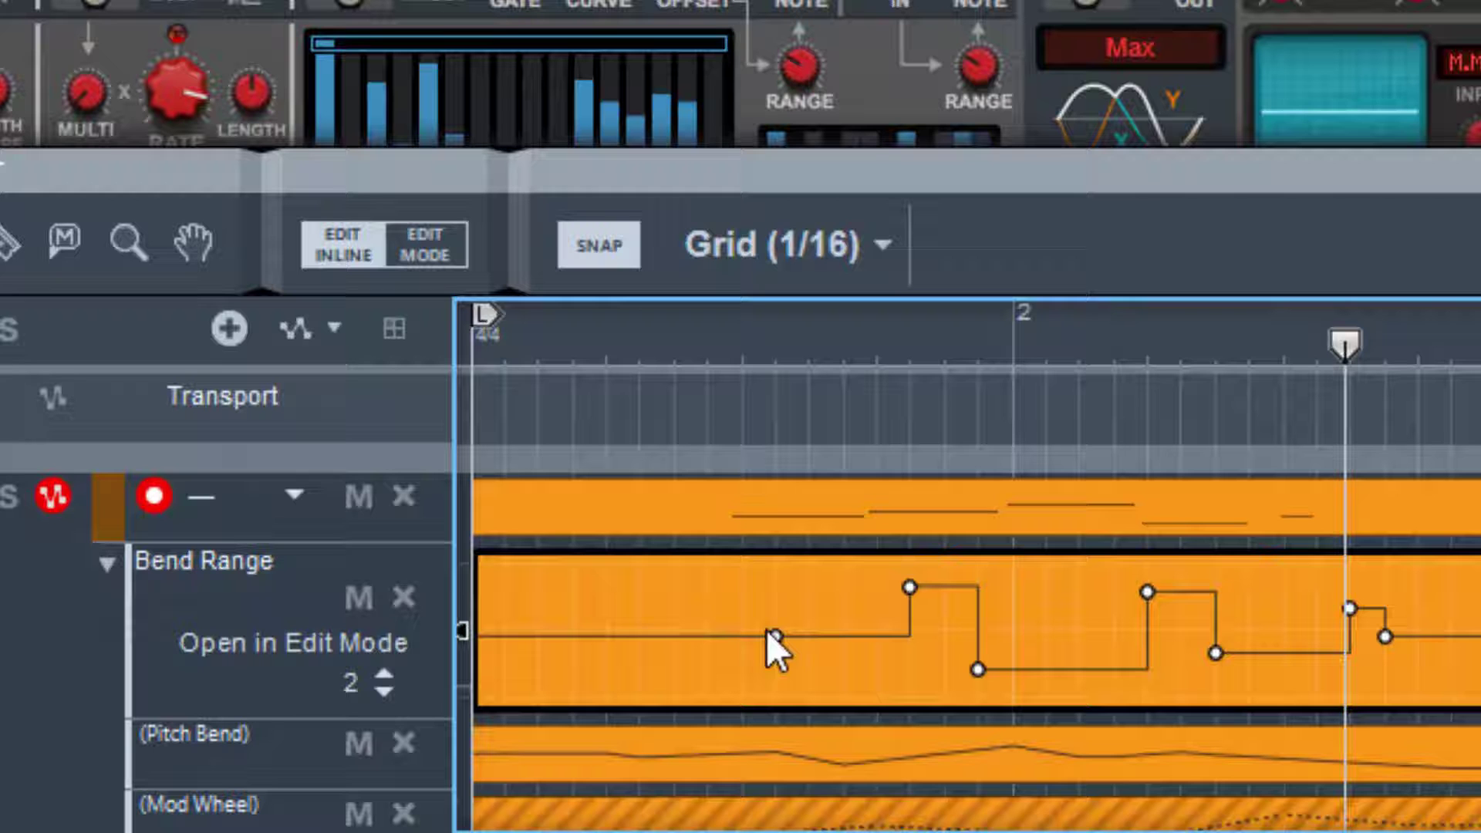
left_click_drag(775, 636, 771, 652)
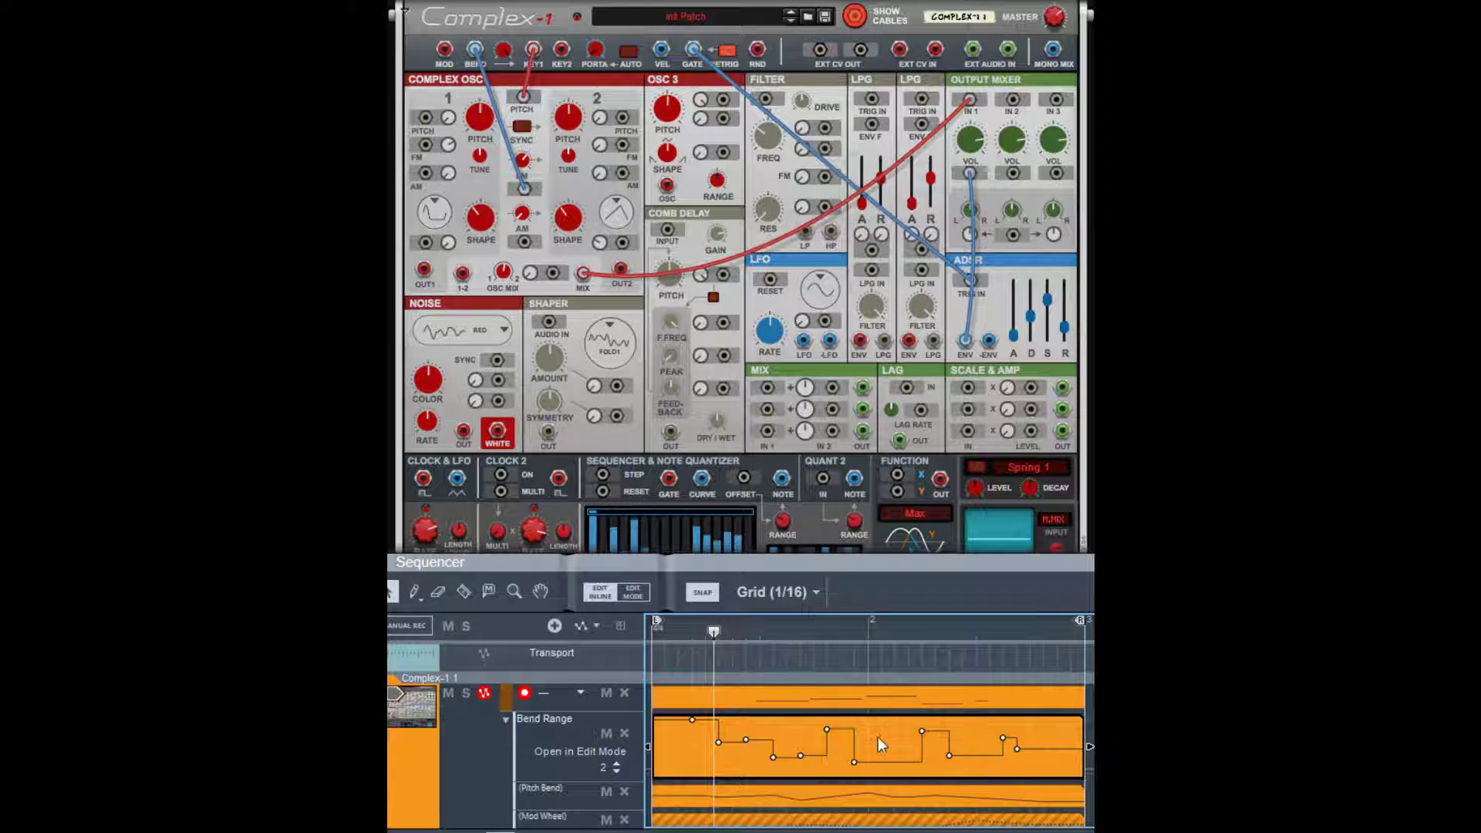
Mute the Bend Range automation clip and start playback
key("t")
left_click(877, 739)
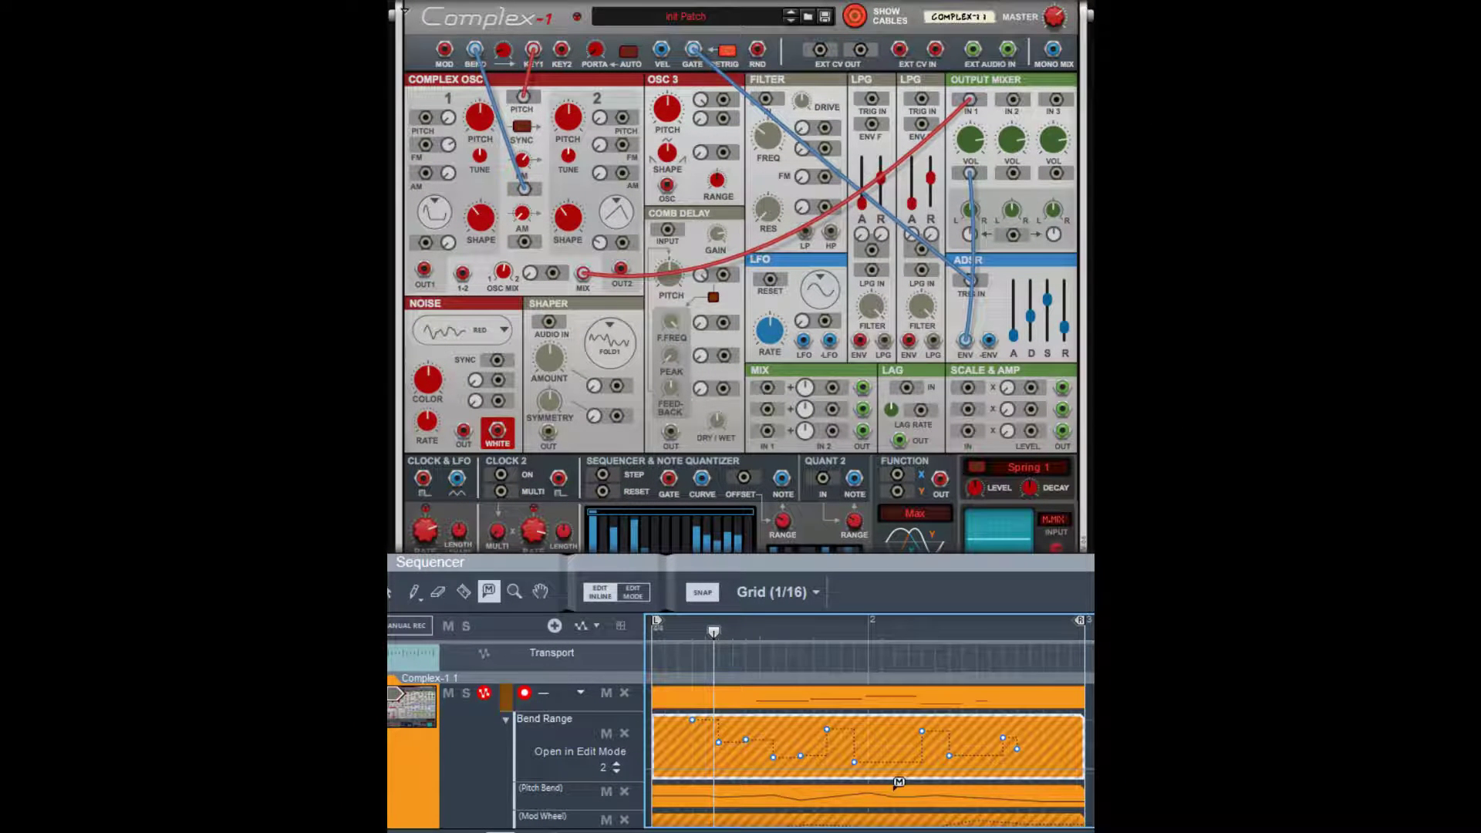
key("space")
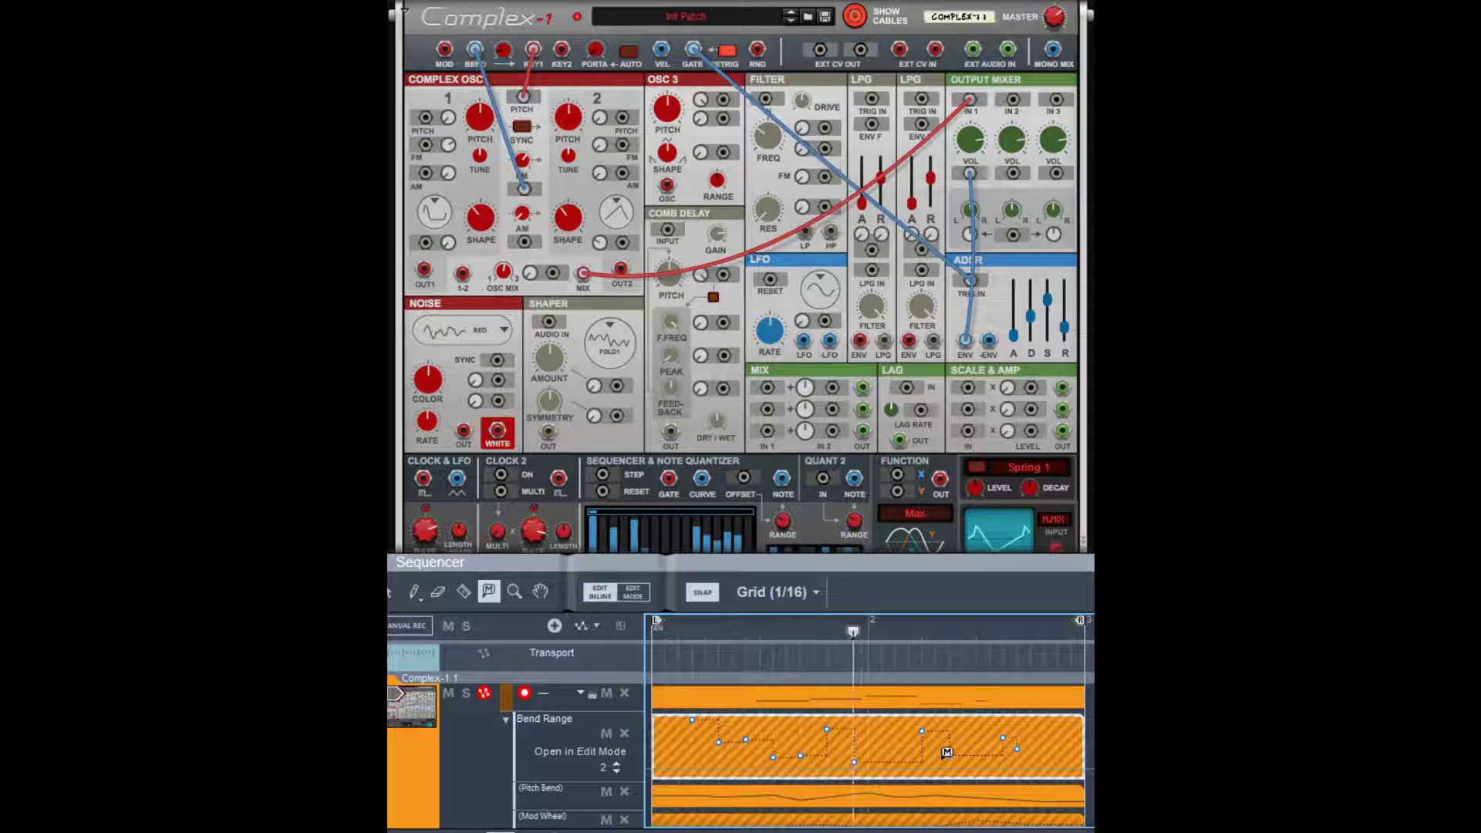
Open the Pitch Bend clip for editing and unplug the Bend cable from the oscillator FM input
key("q")
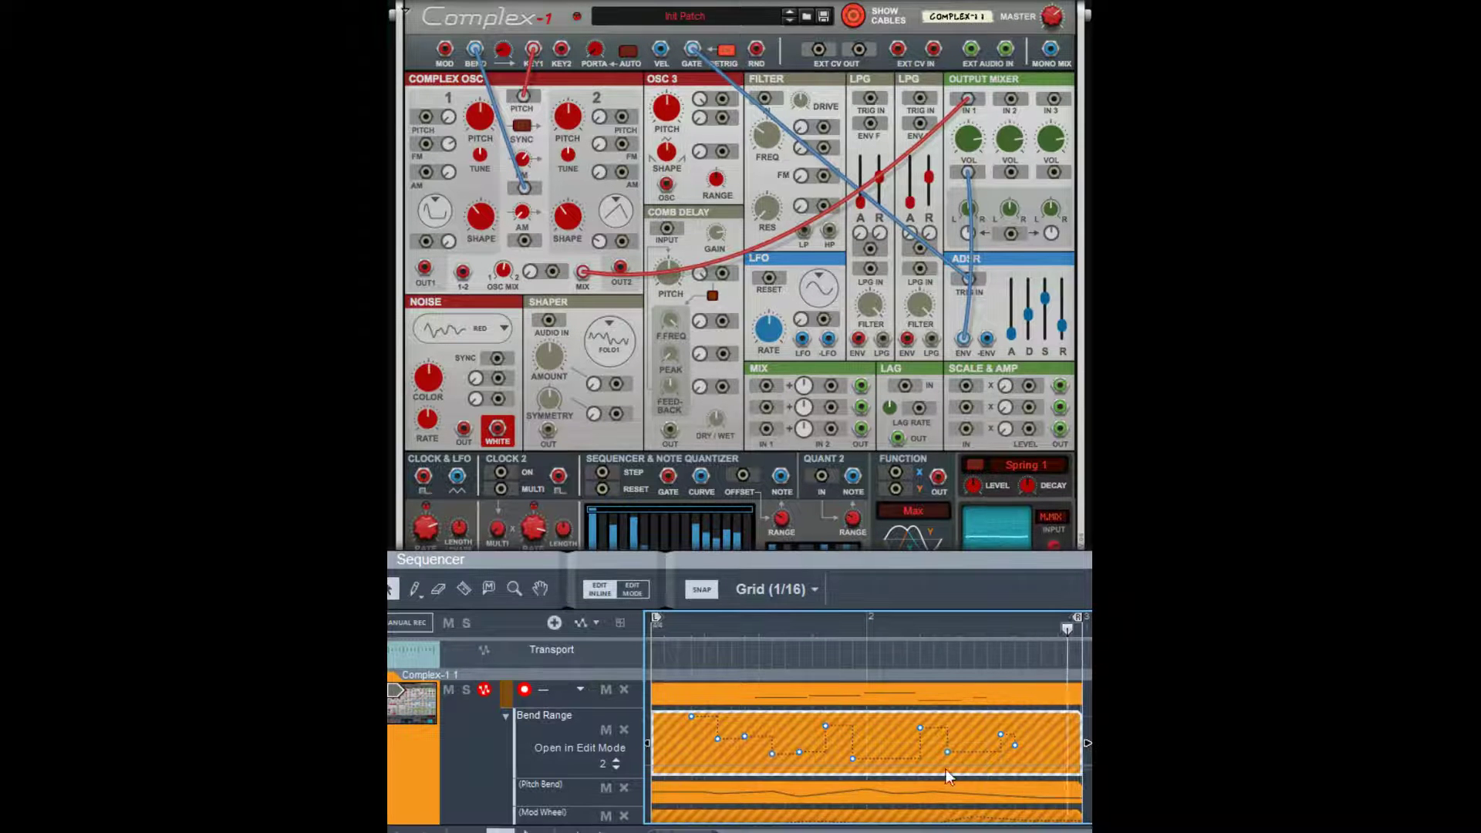
left_click(942, 793)
double_click(1051, 746)
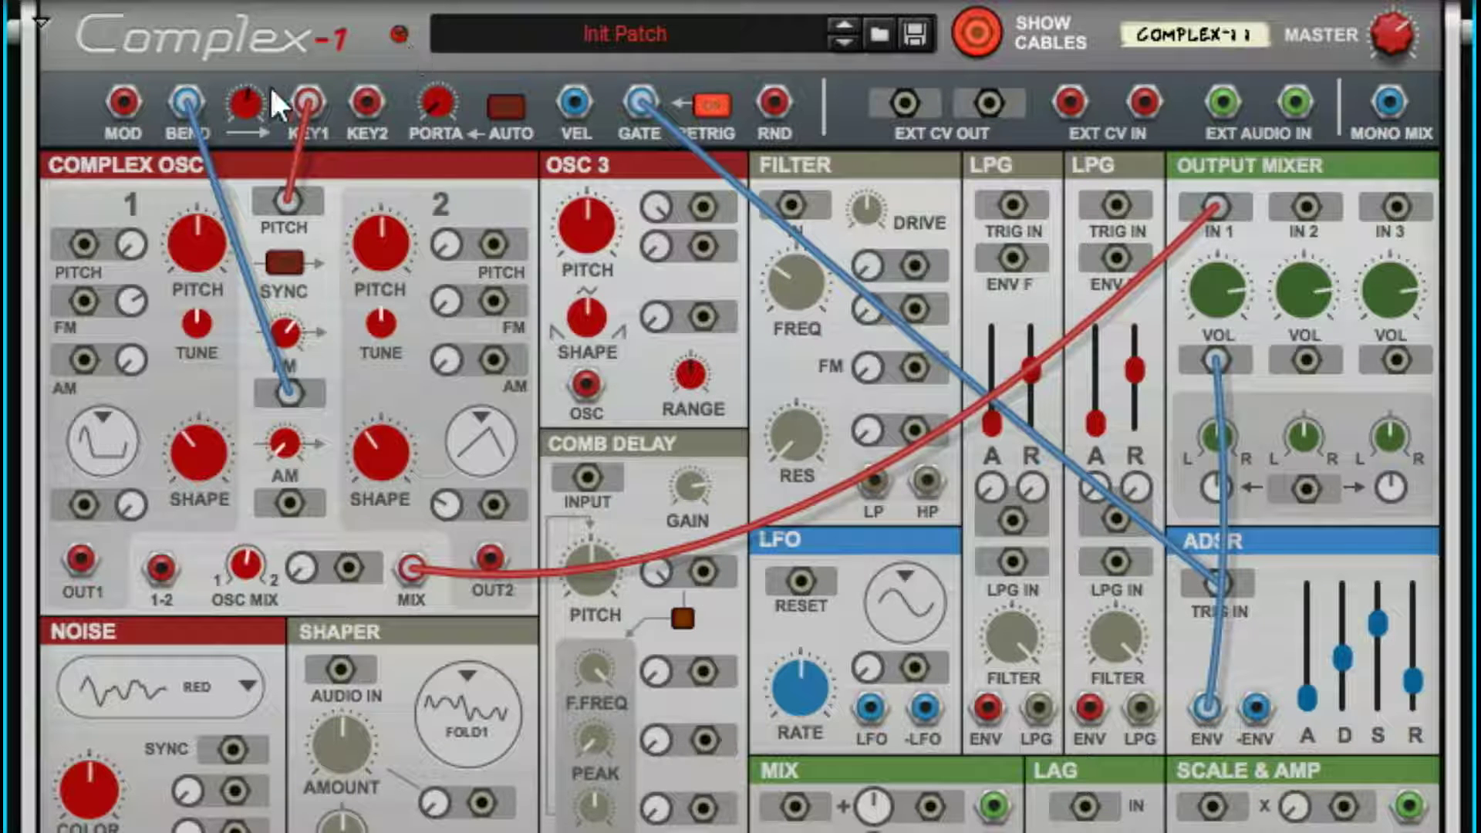
left_click_drag(248, 85, 287, 45)
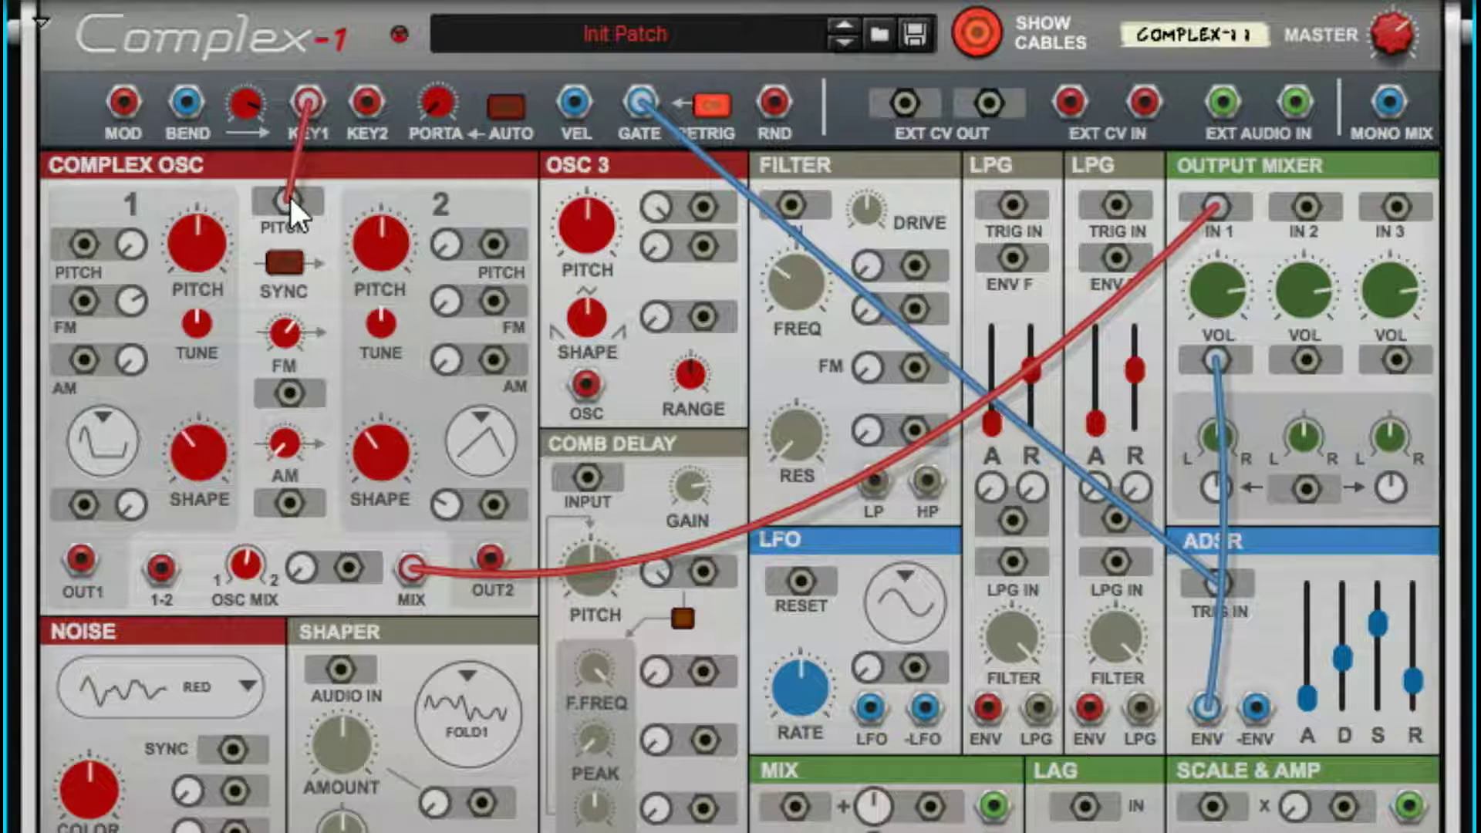
Reseat the Key 1 pitch cable and connect KEY2 to the Osc 3 input
mouse_move(290, 198)
left_mouse_down()
mouse_move(215, 187)
mouse_move(276, 193)
mouse_move(341, 112)
mouse_move(336, 196)
mouse_move(312, 219)
mouse_move(291, 199)
left_mouse_up()
left_click_drag(368, 99, 702, 207)
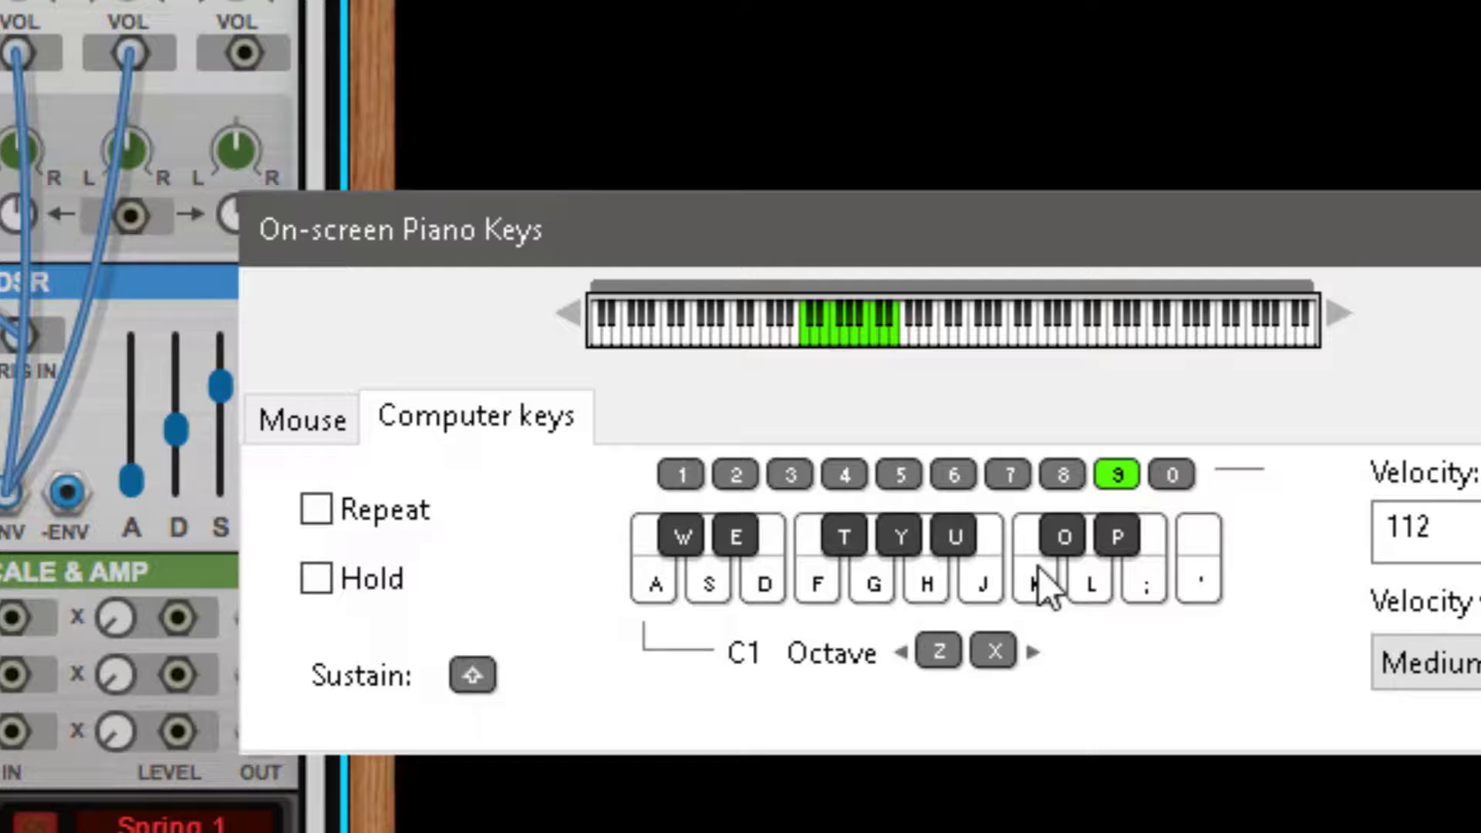
Play single notes on the S, H, G and F keys
key("s")
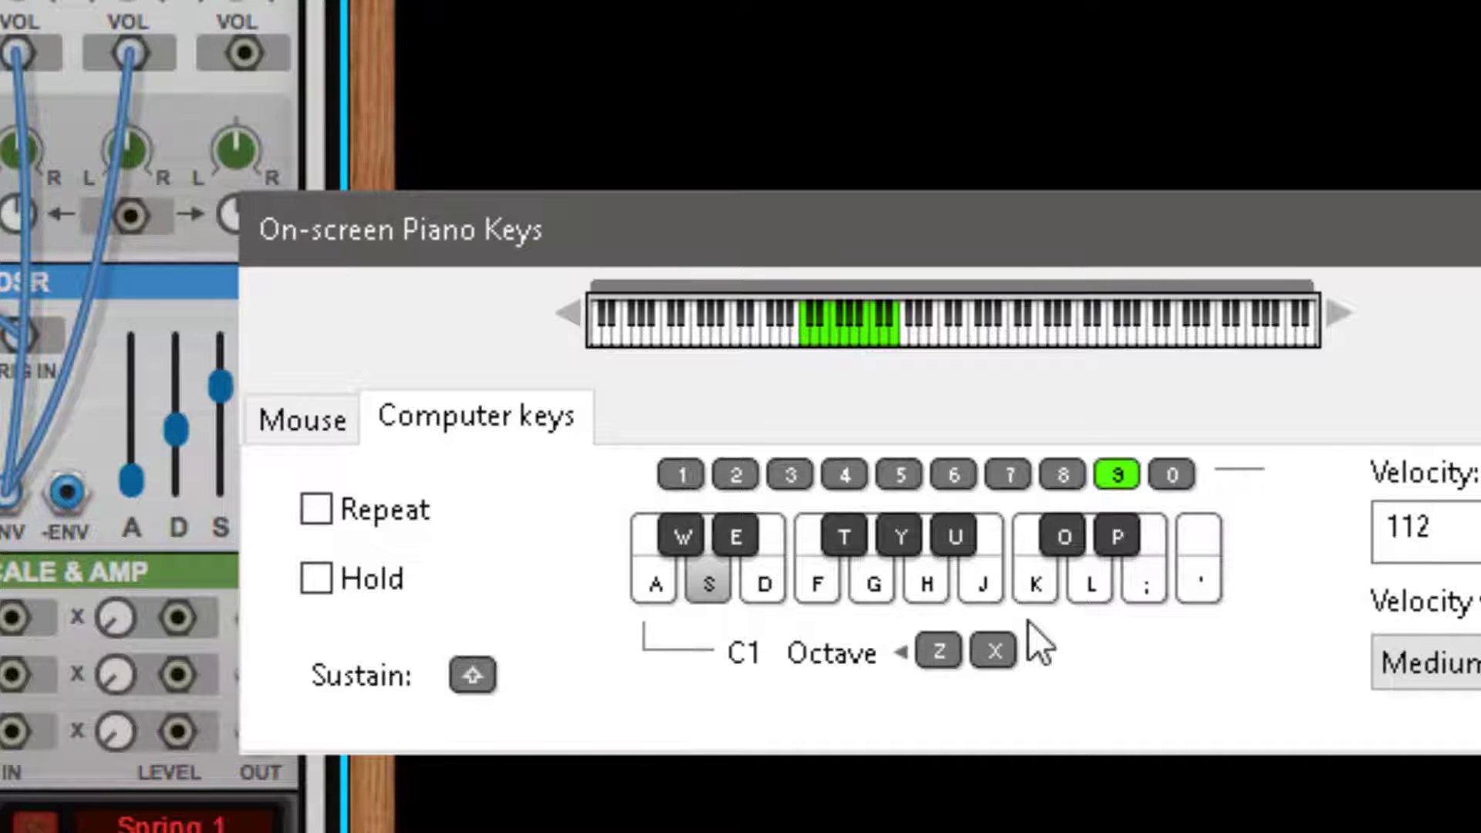
key("h")
key("g")
key("f")
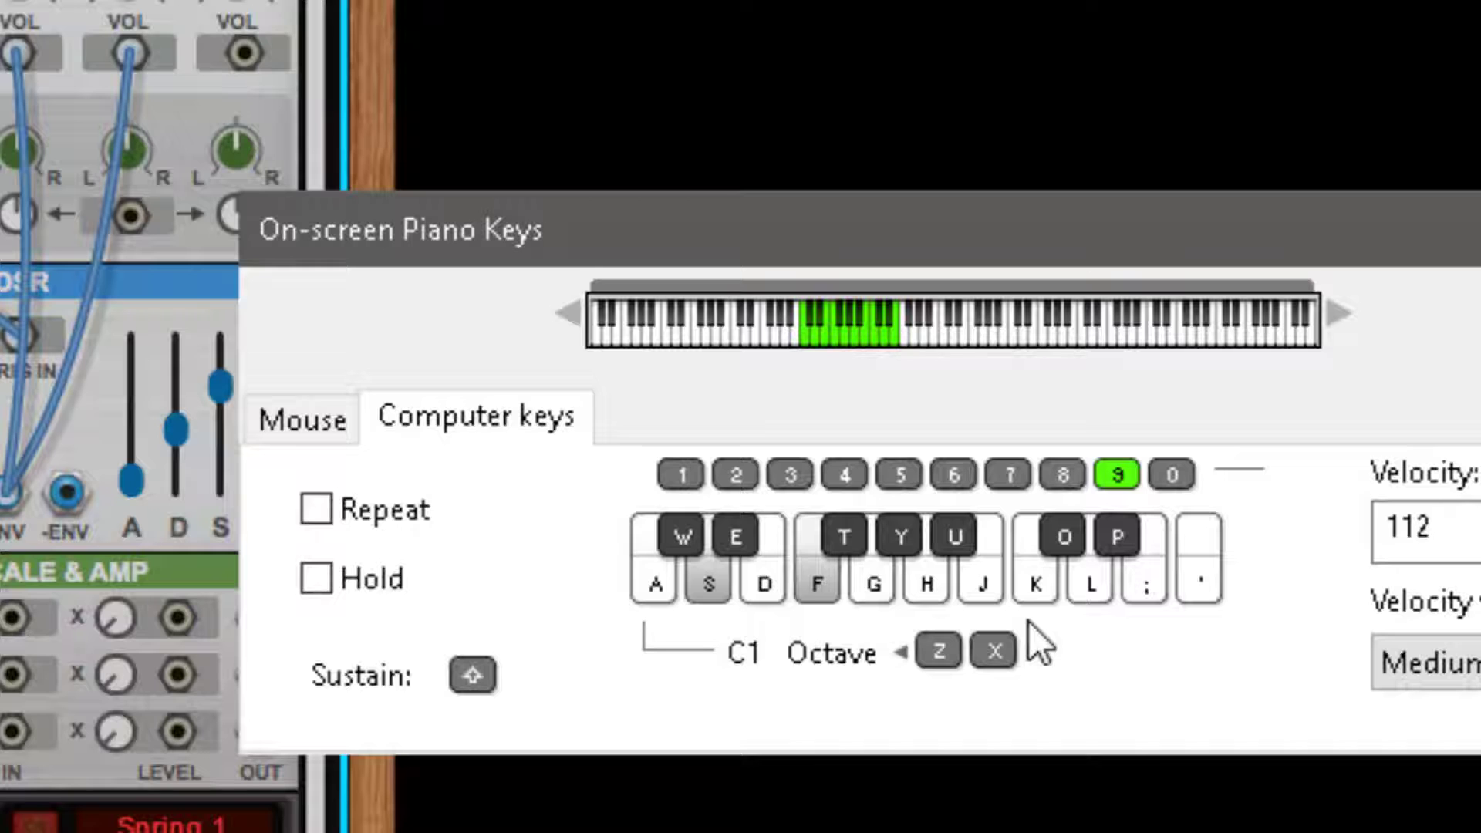
Play held notes and two-note chords using the G, F, D and S keys
key("g")
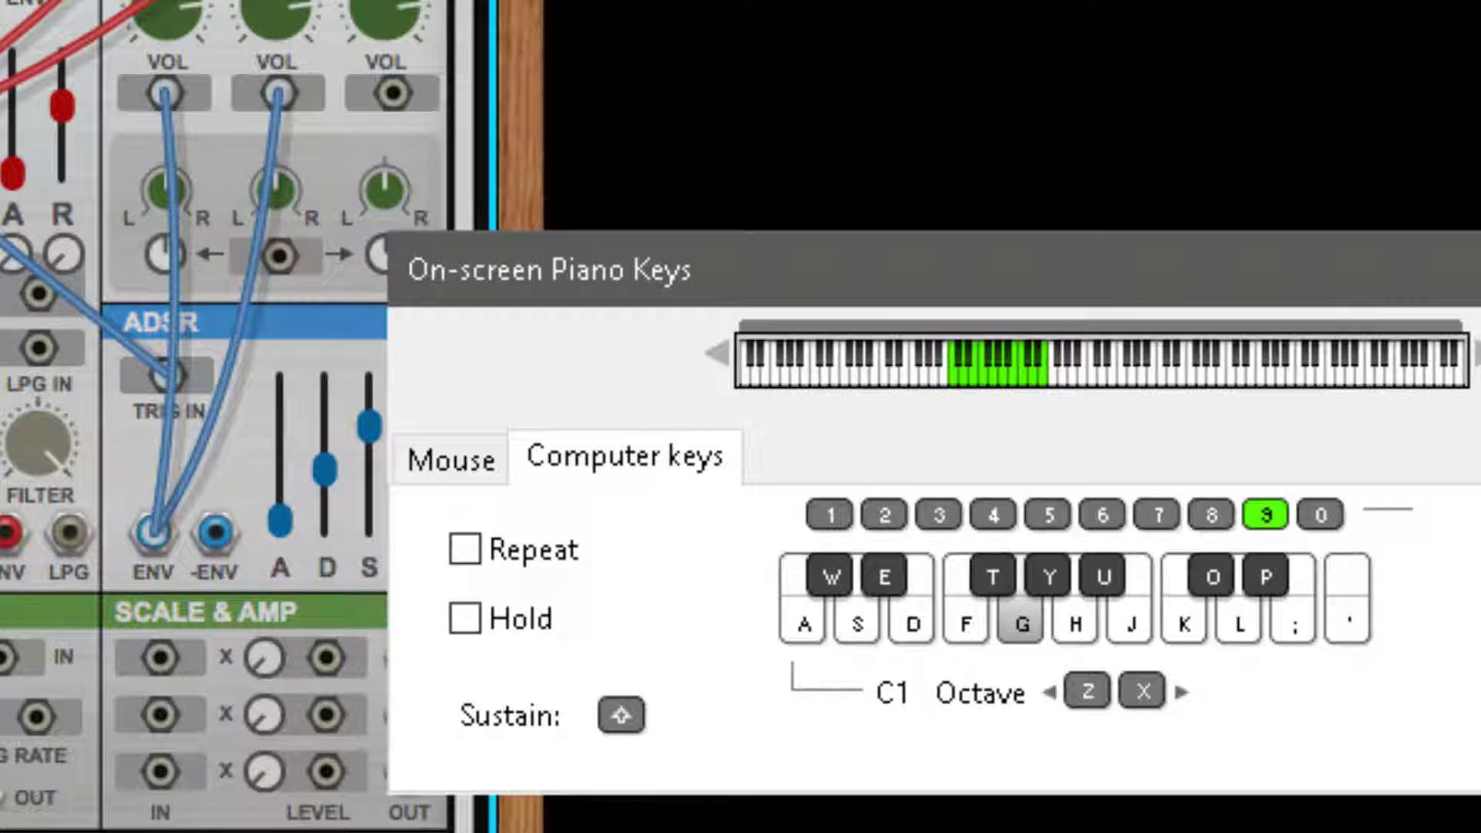
key("f")
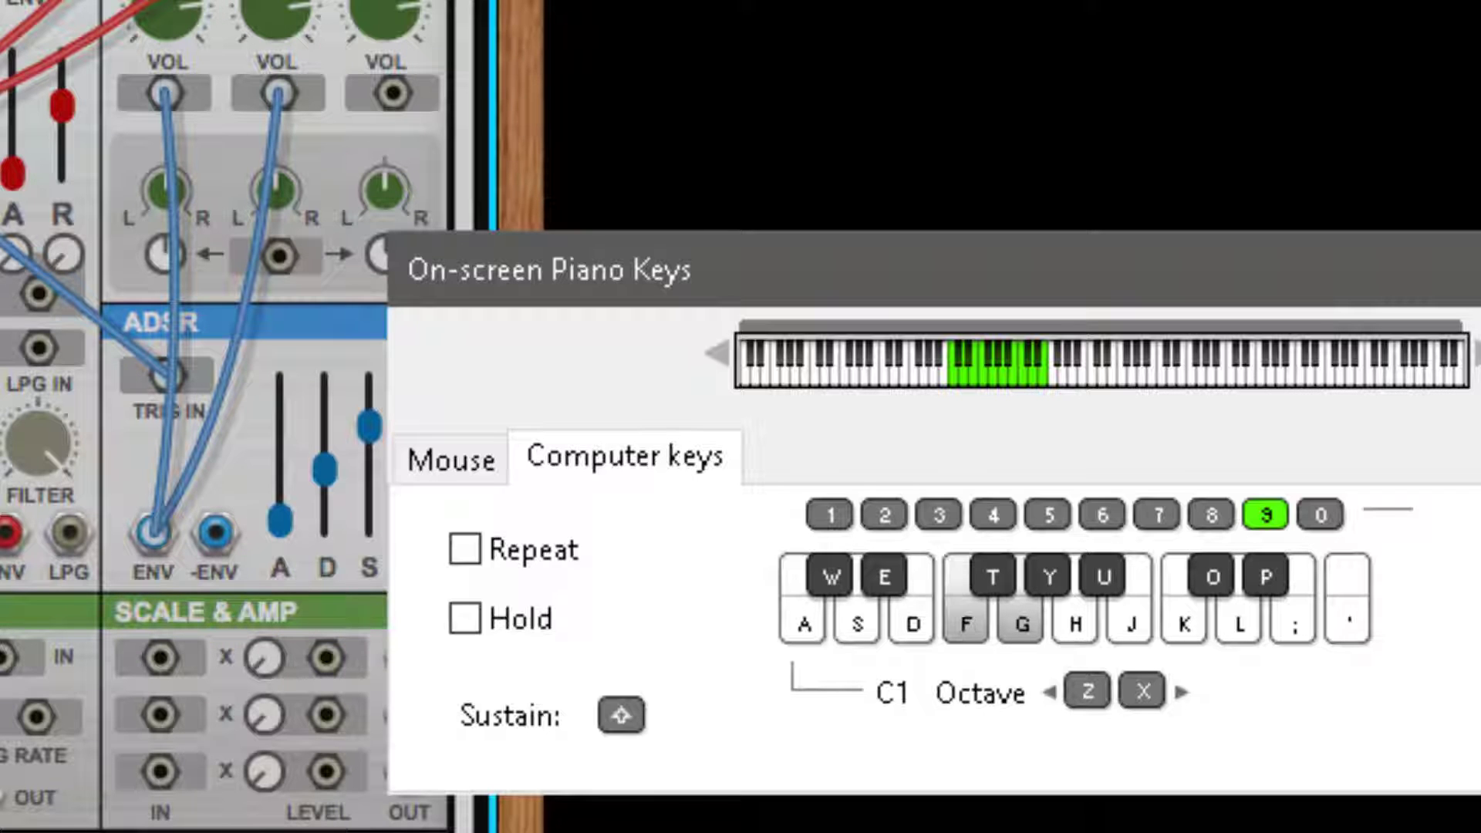
key("d")
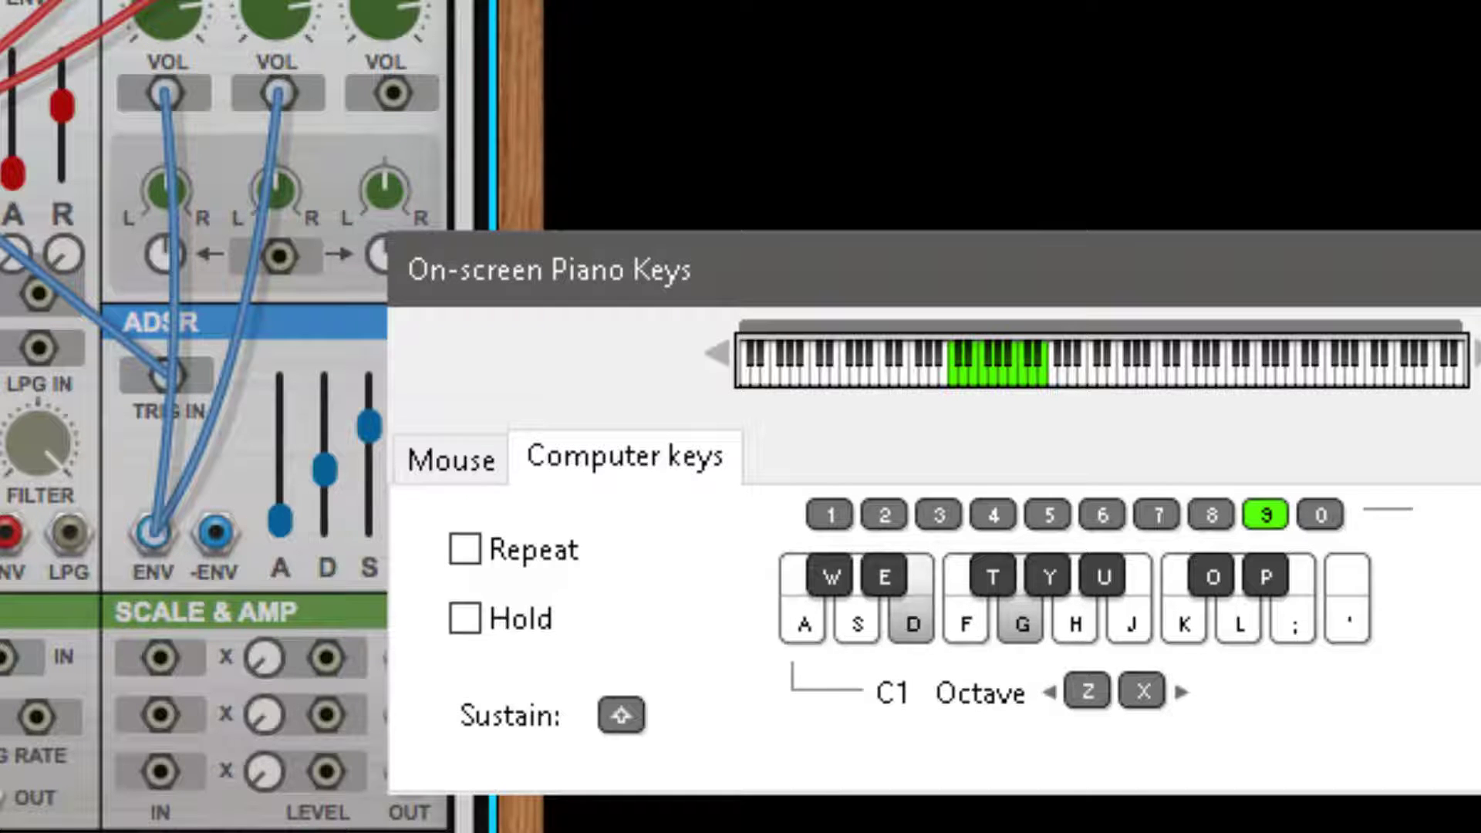
key("s")
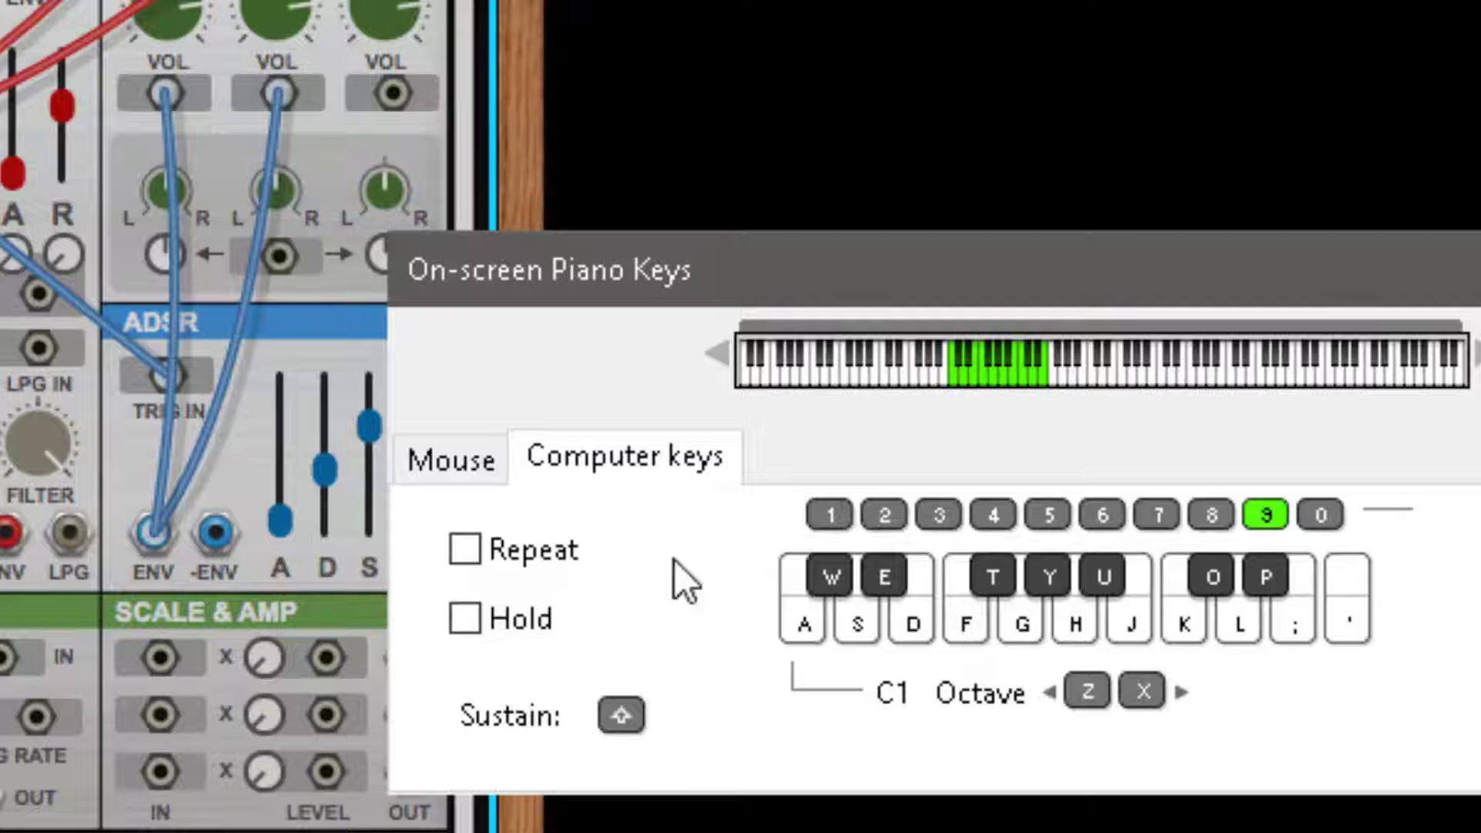
key("s")
key("s")
key("g")
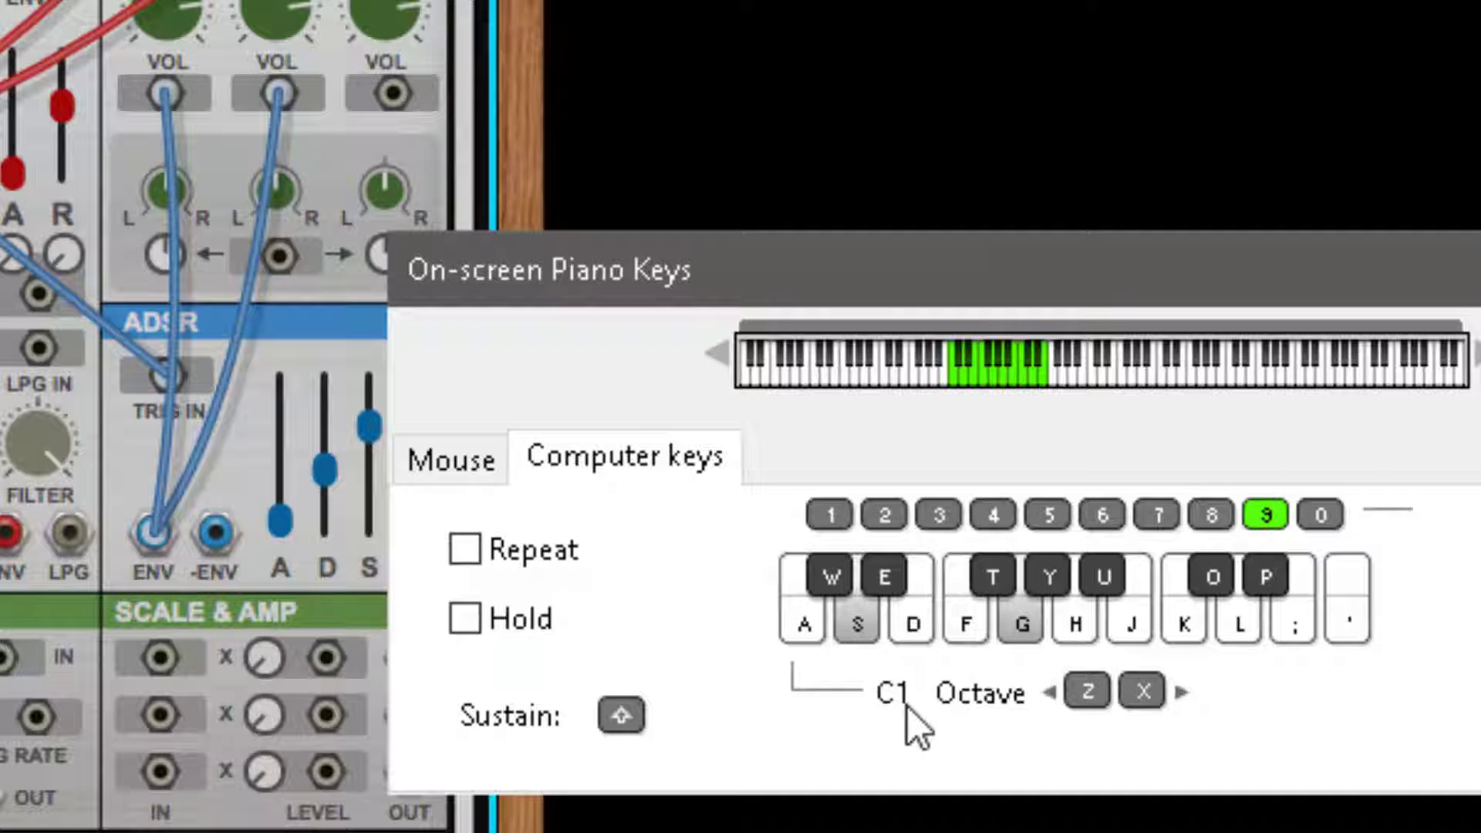
key("s")
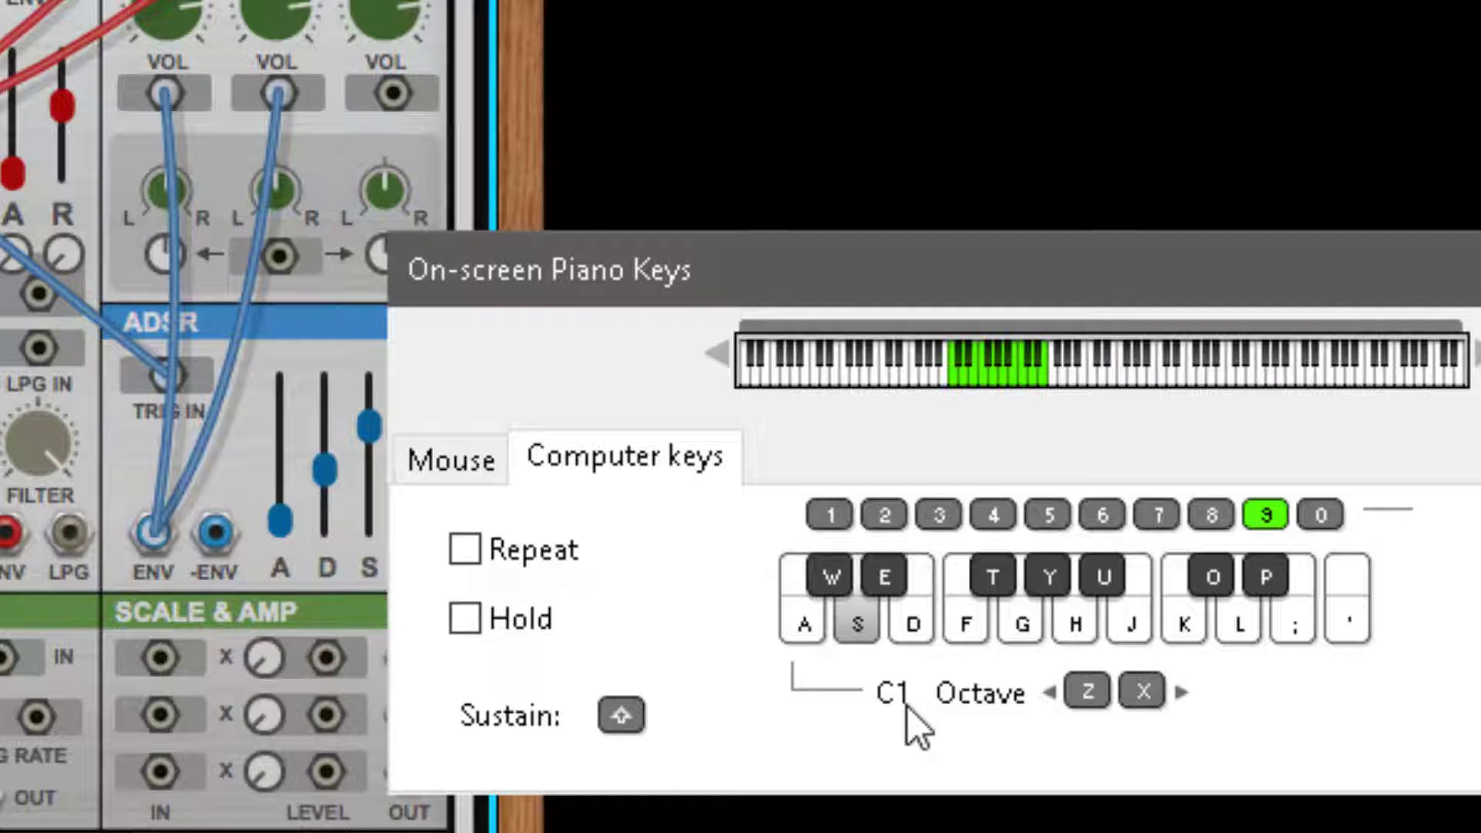
key("g")
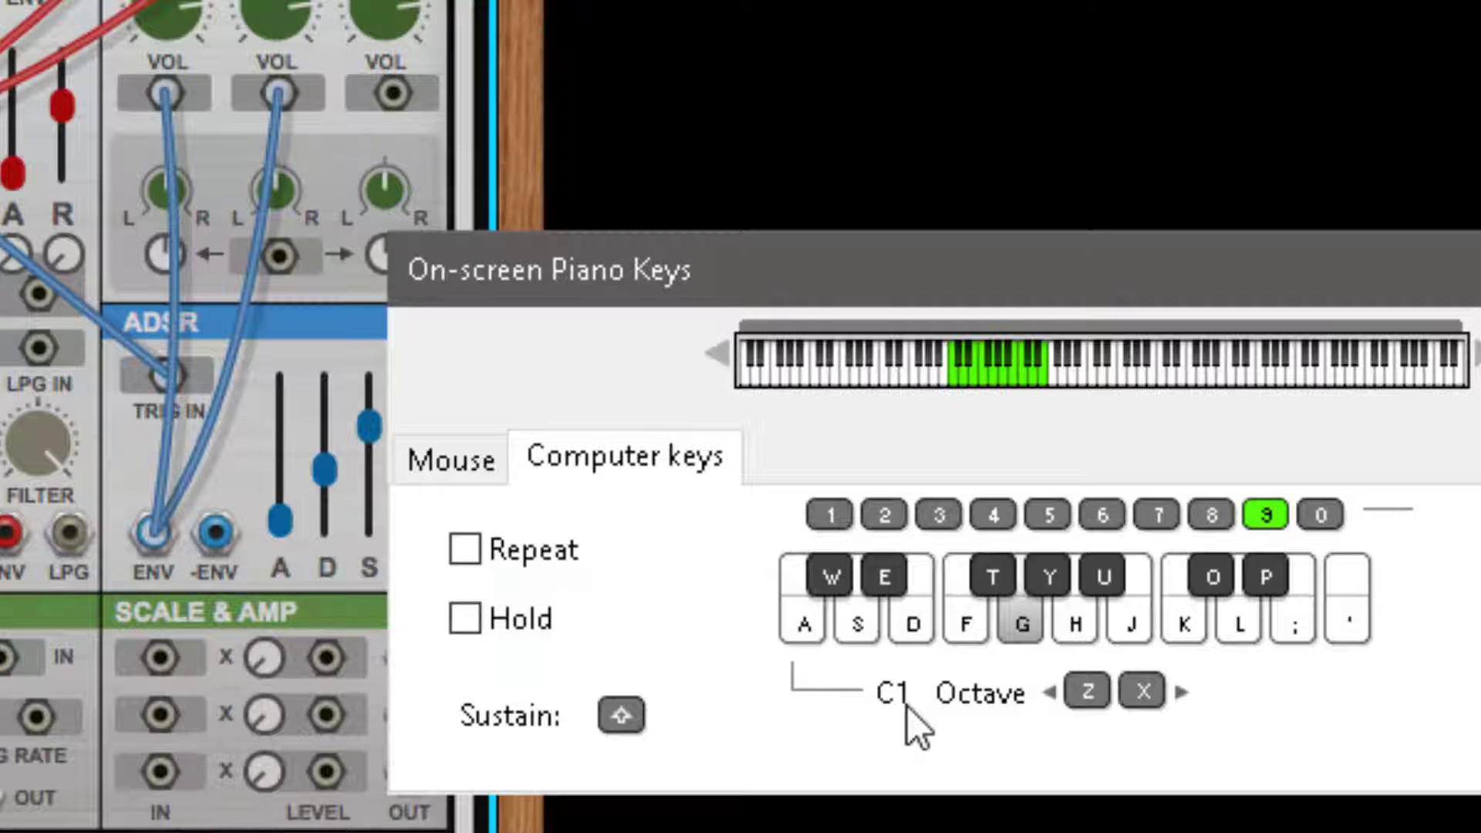
key("d")
key("f")
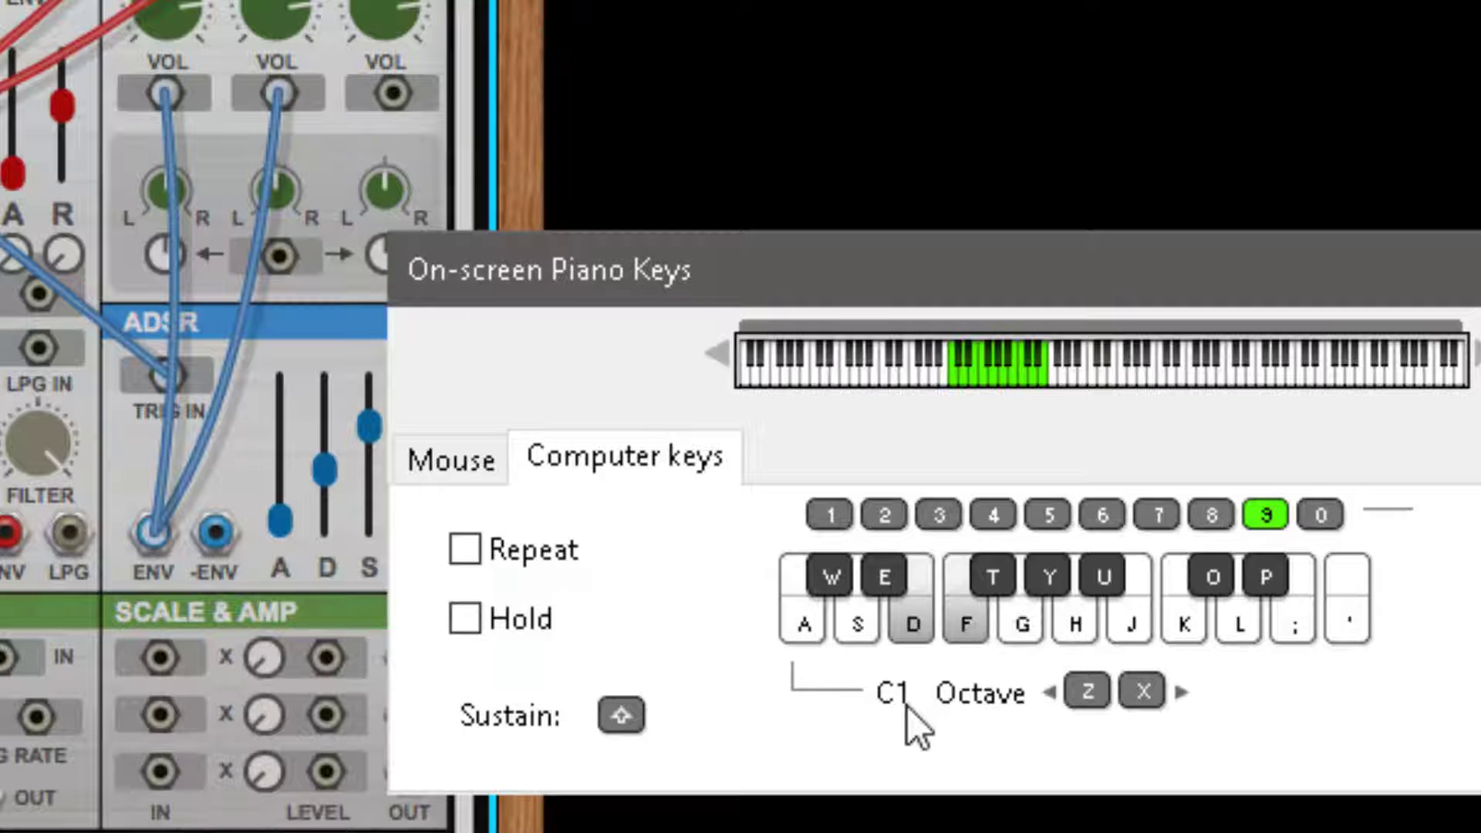
key("g")
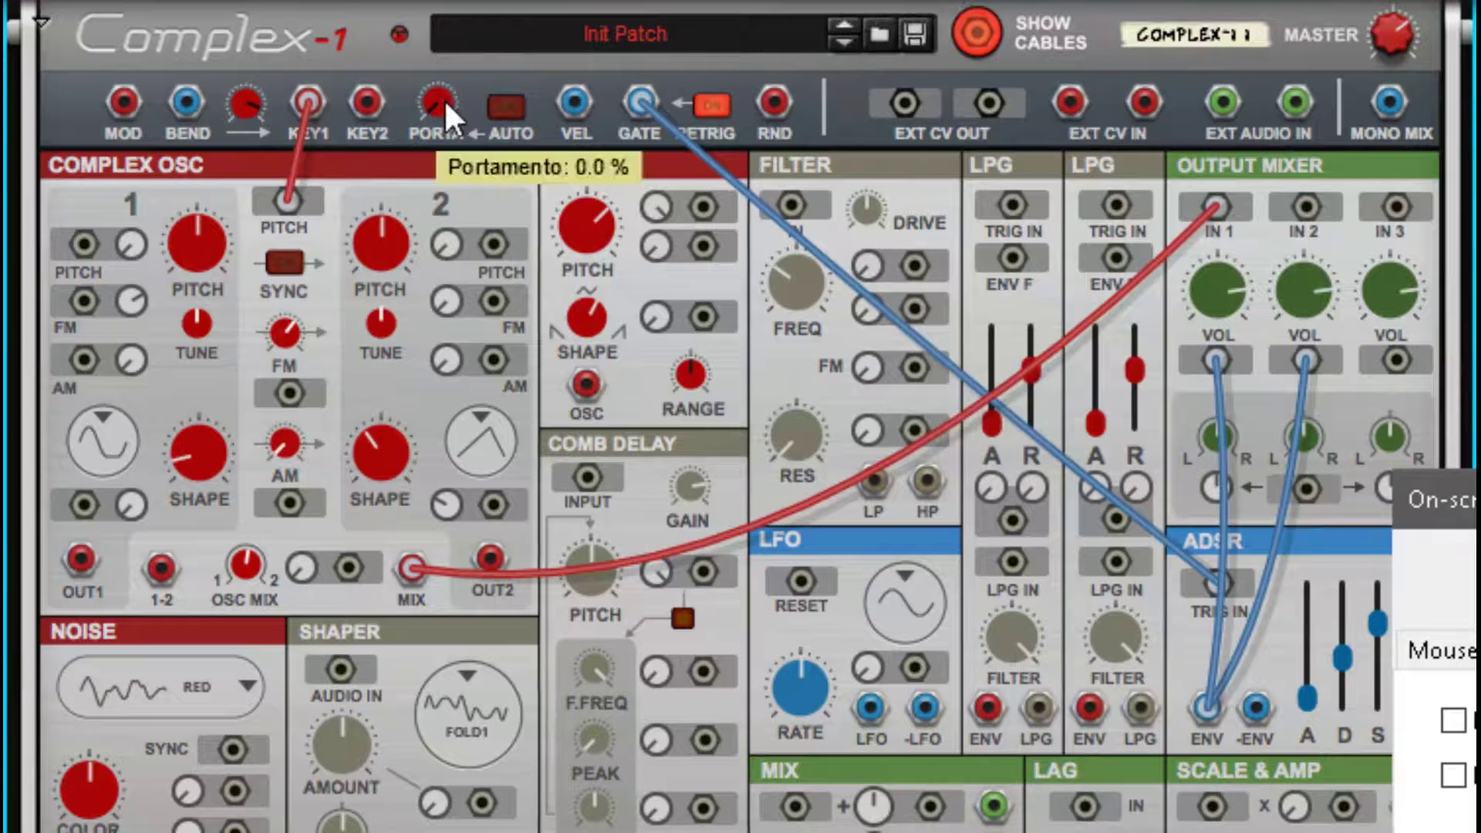
Set PORTA to 45.7% and switch on its AUTO mode
left_click_drag(443, 99, 511, 165)
left_click_drag(442, 104, 442, 73)
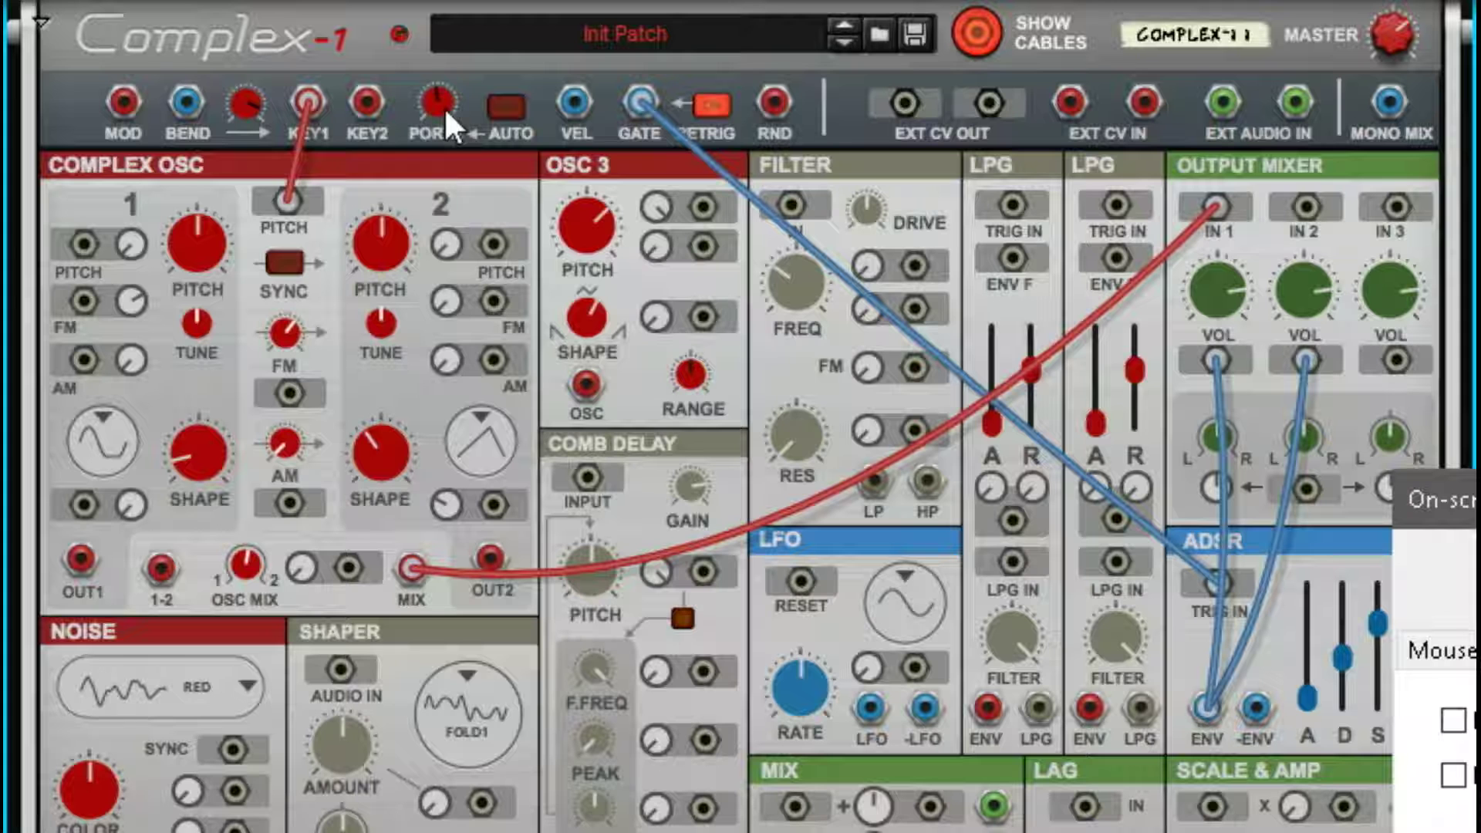
left_click_drag(443, 115, 452, 110)
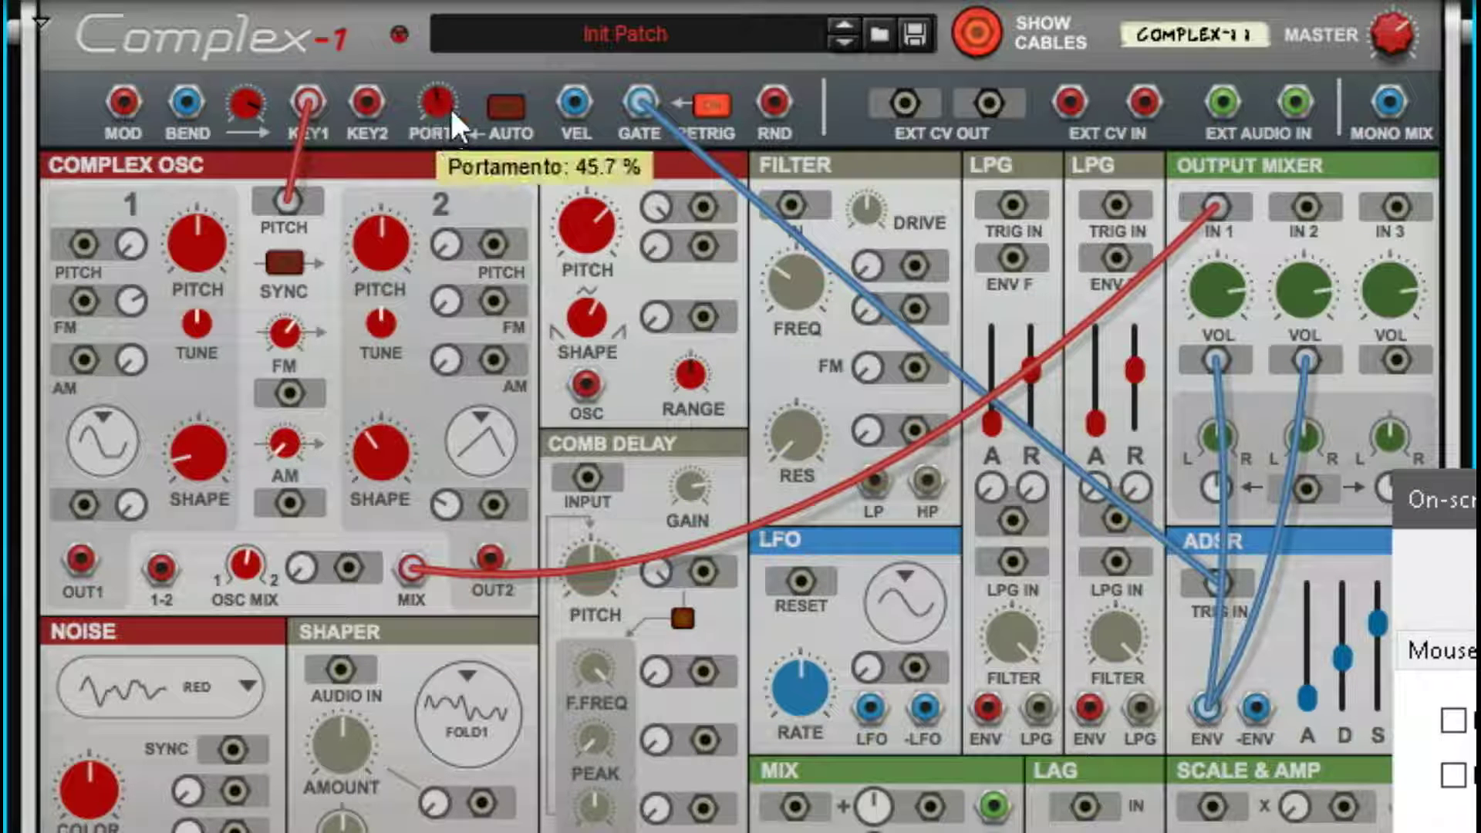
left_click(507, 110)
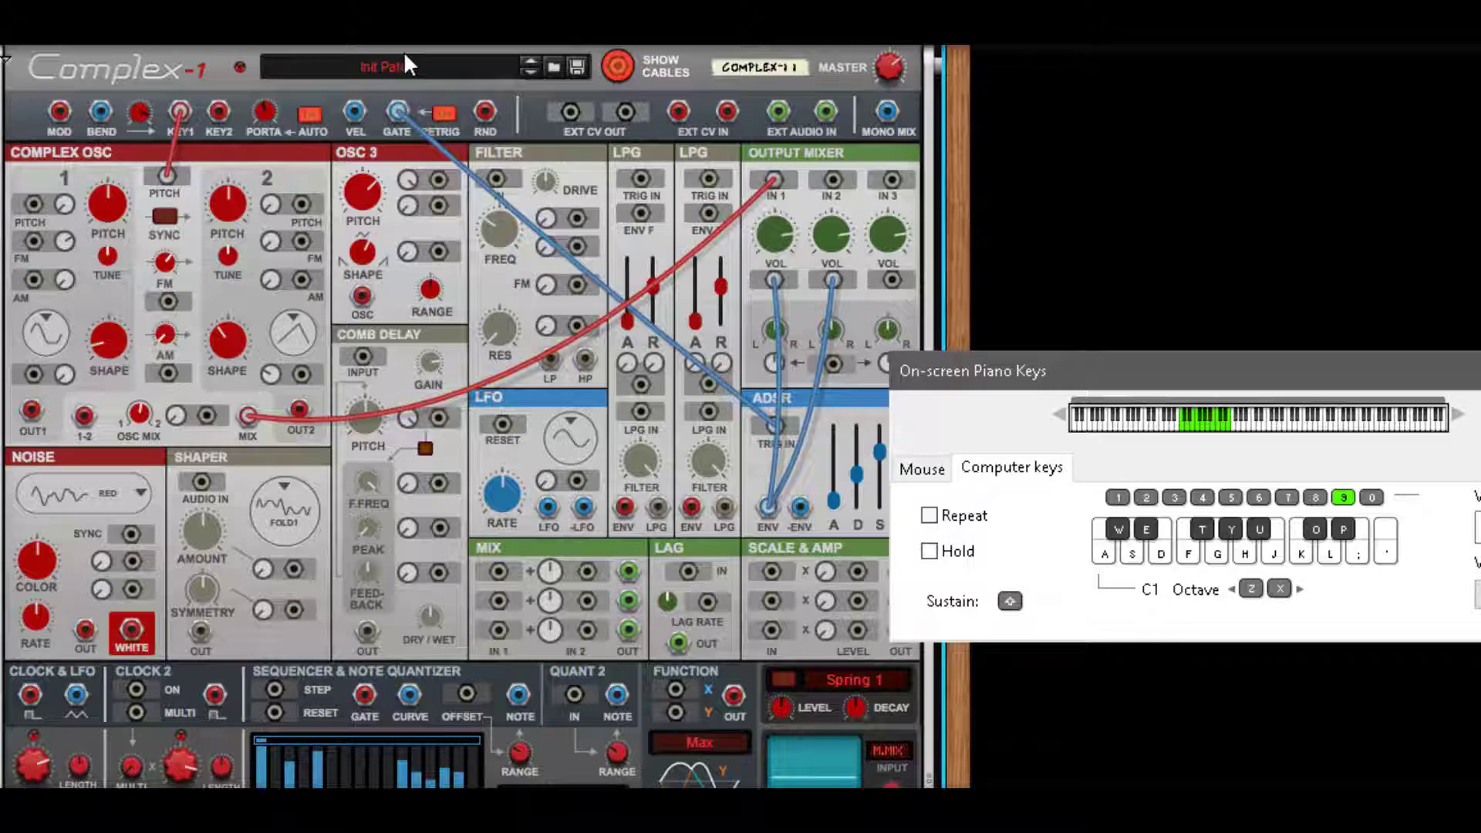
Play gliding two-note chords (F+J, H+L) and overlapping low and high notes
key("f")
key("j")
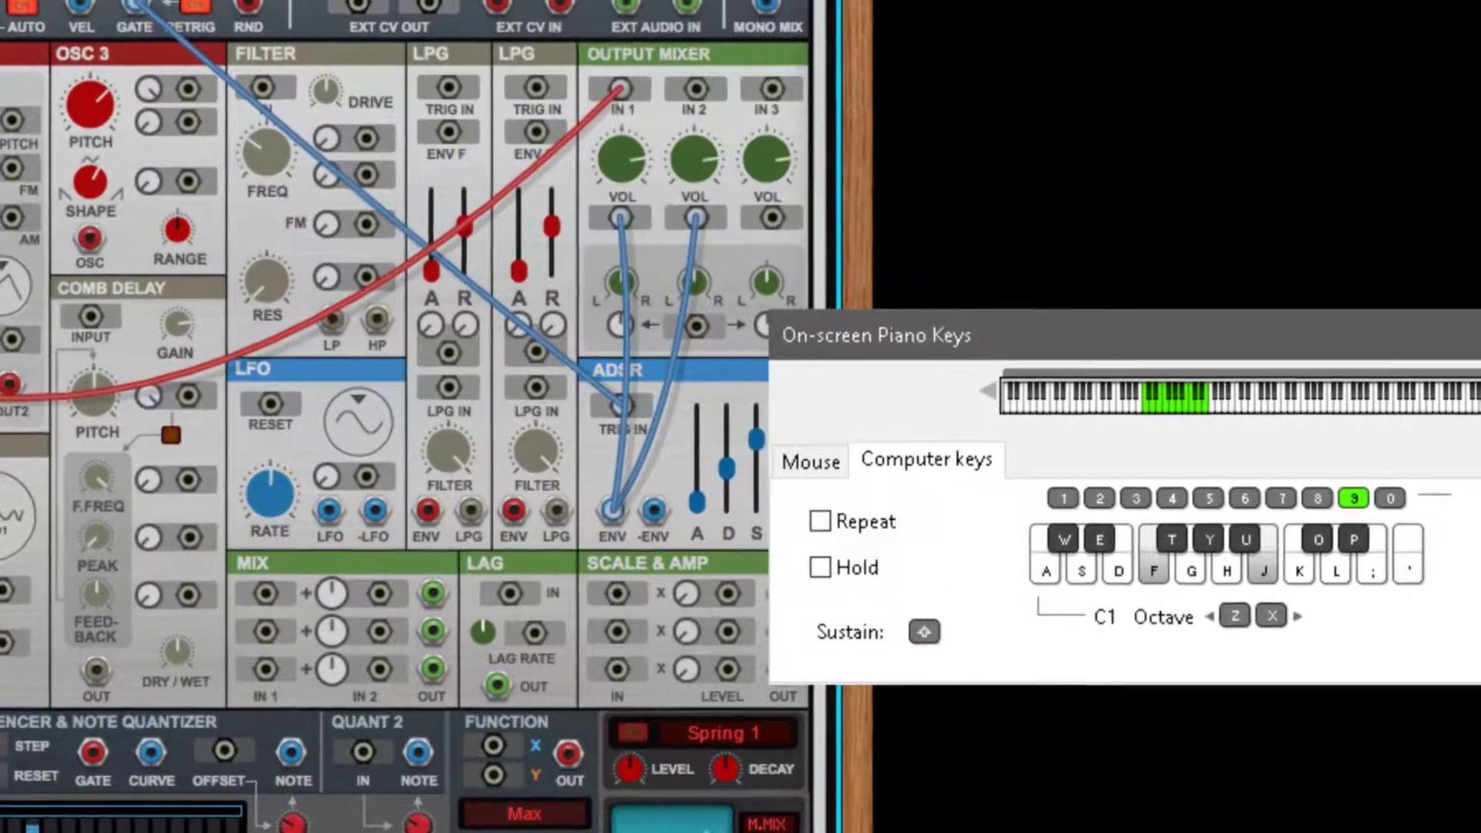
key("h")
key("l")
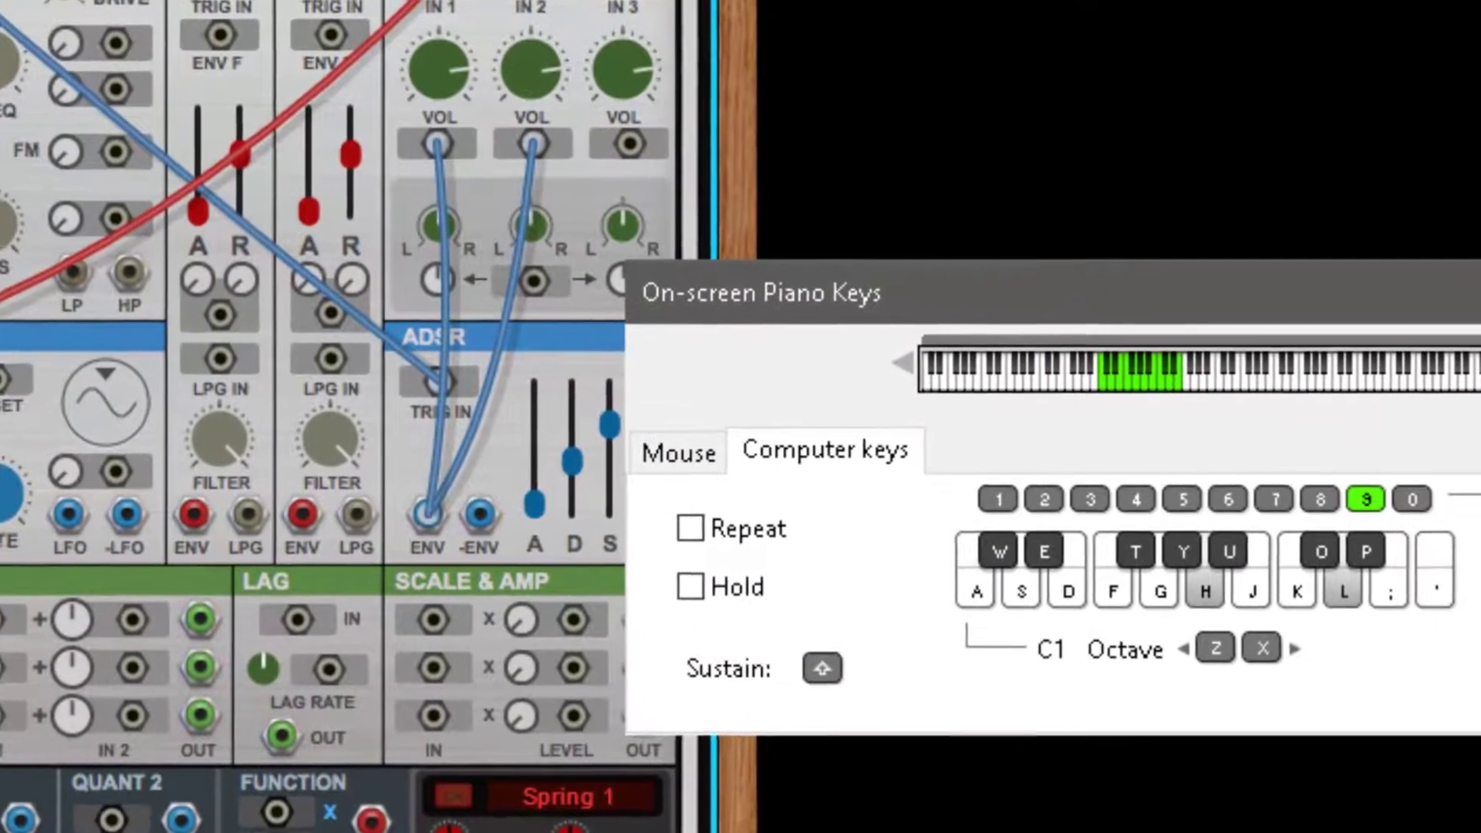
key("d")
key("l")
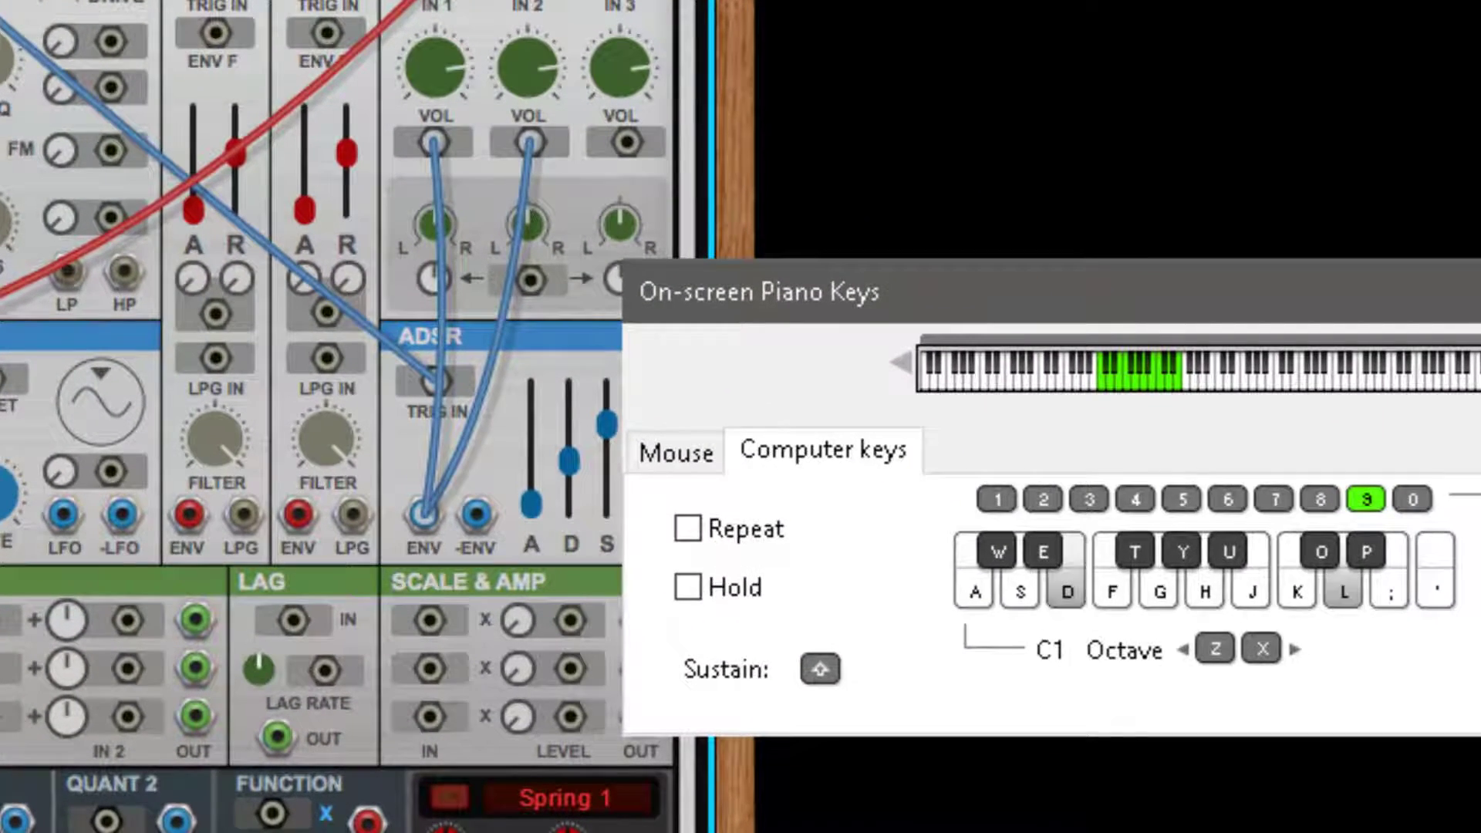
key("l")
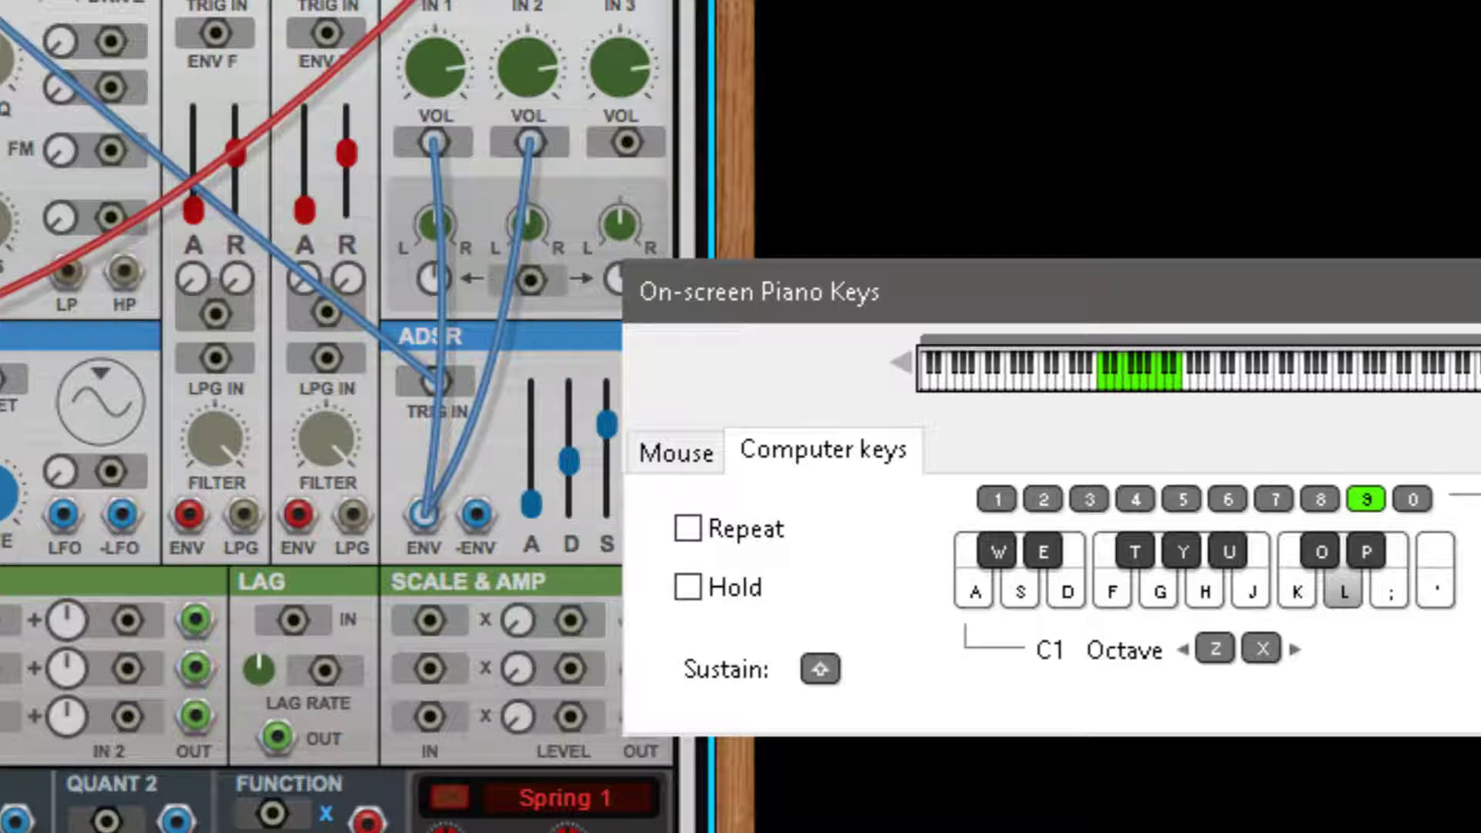
key("g")
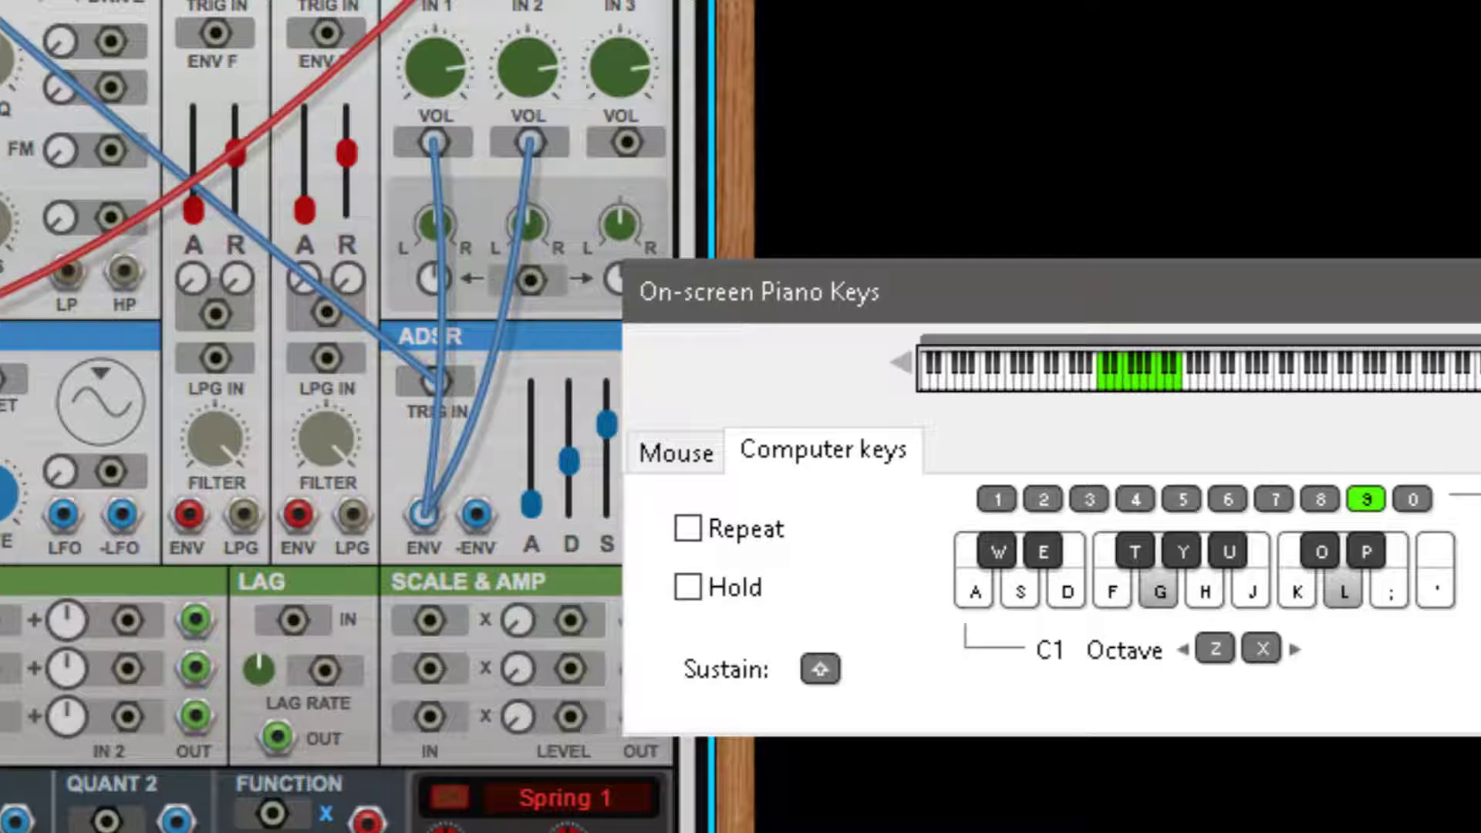
key("l")
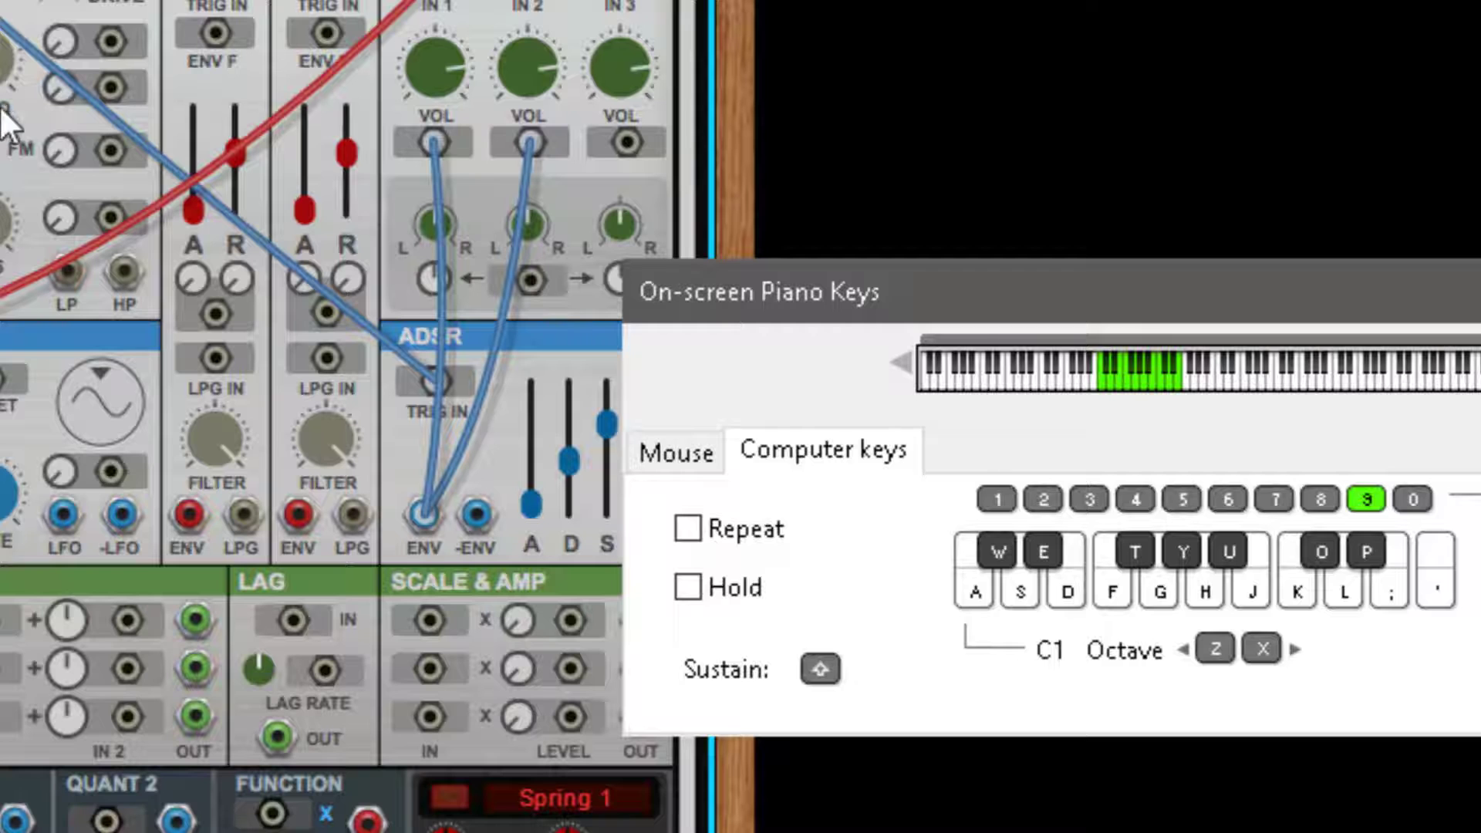
Play low-to-high note glides with S, H, L and A
key("s")
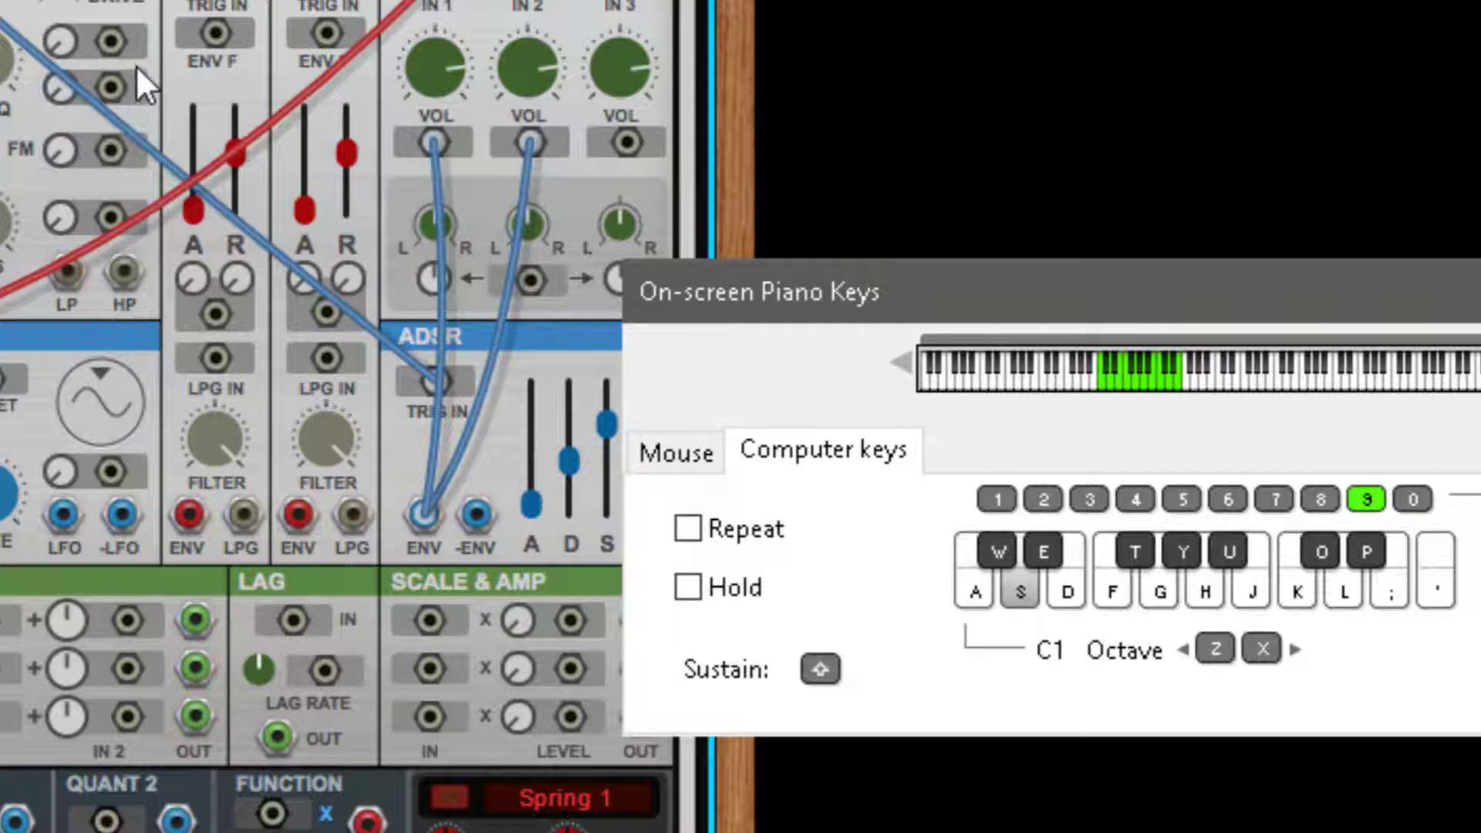
key("h")
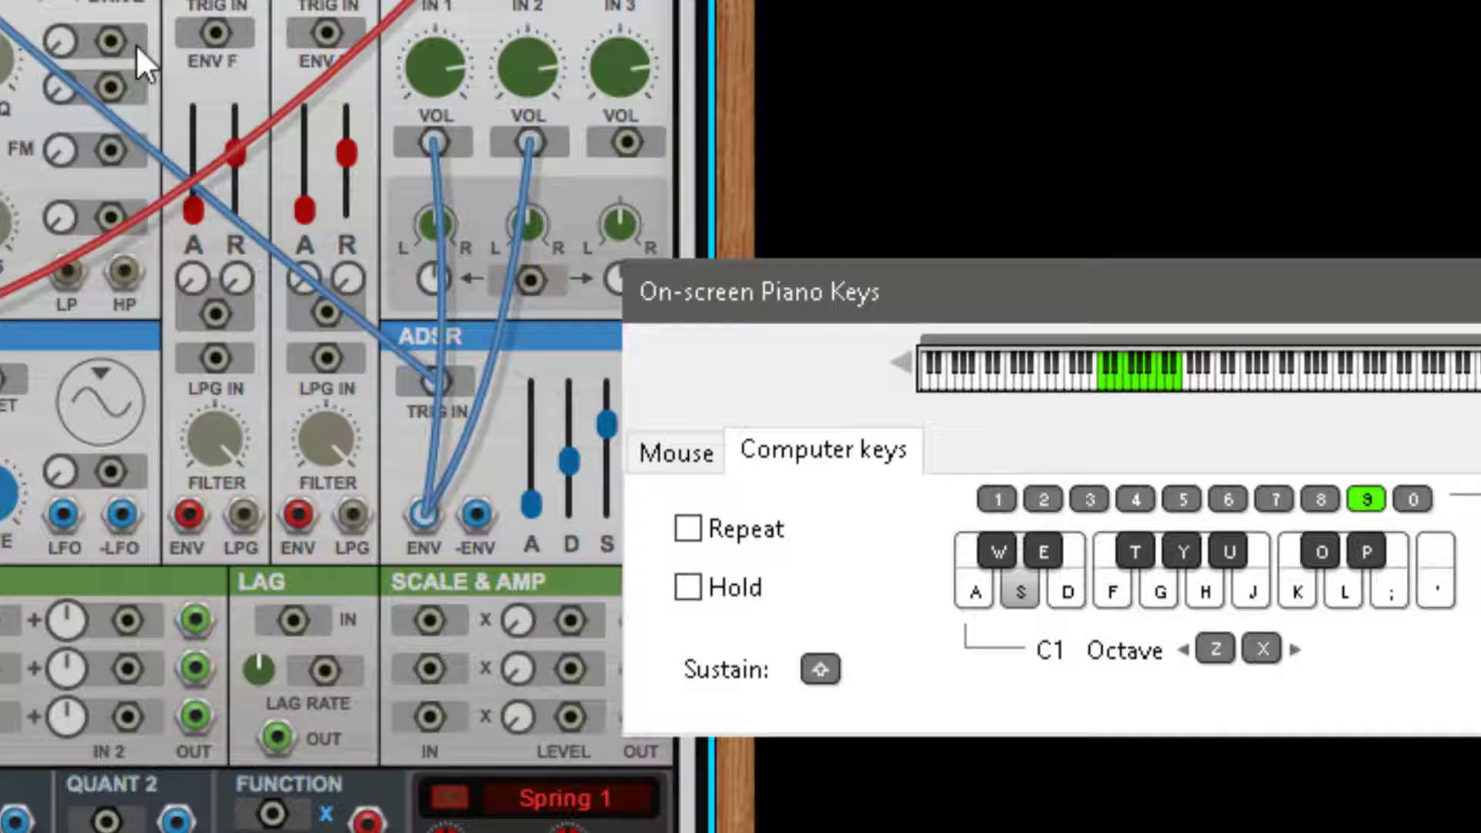
key("l")
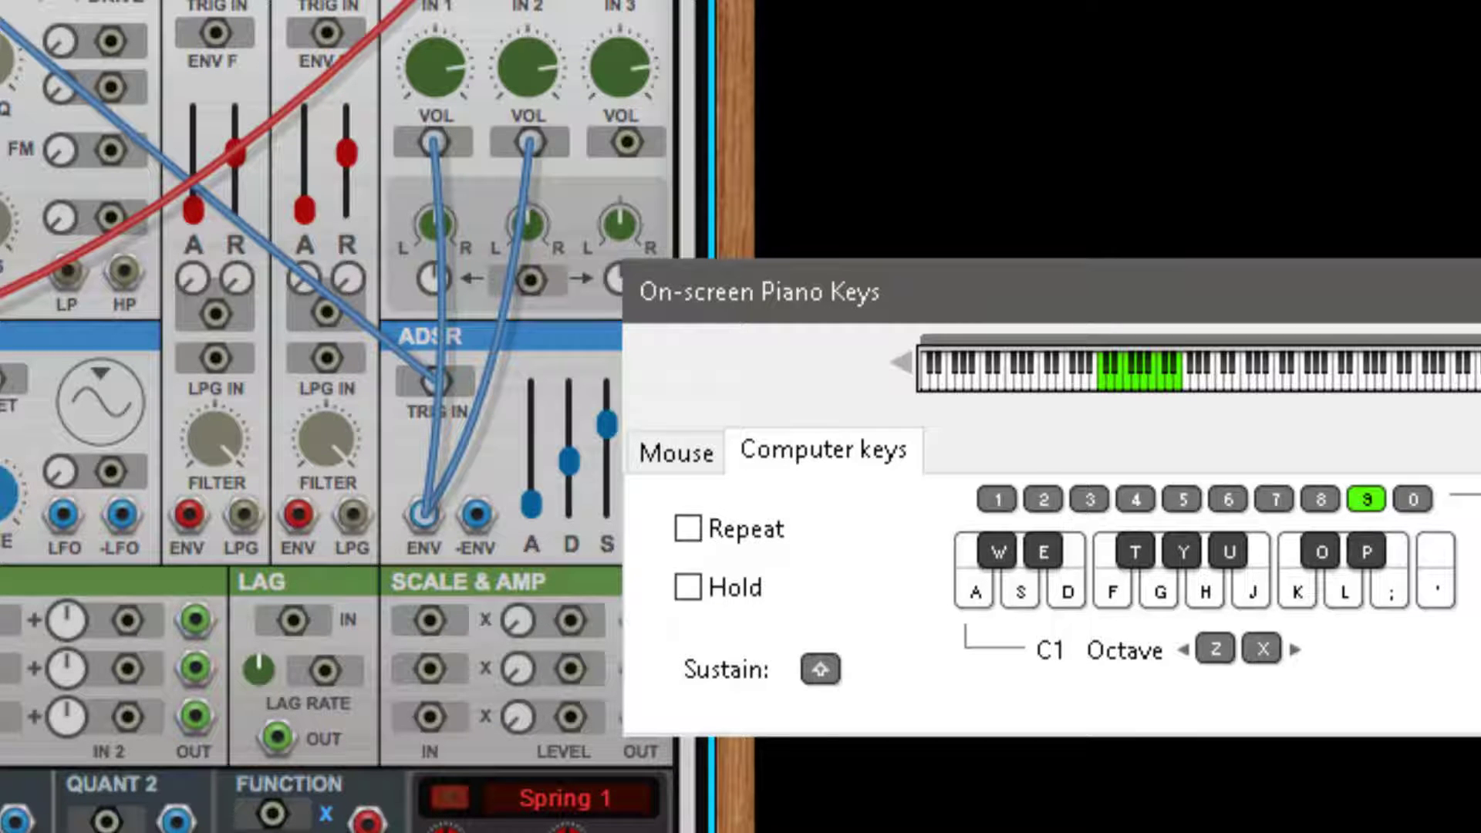
key("s")
key("l")
key("l")
key("a")
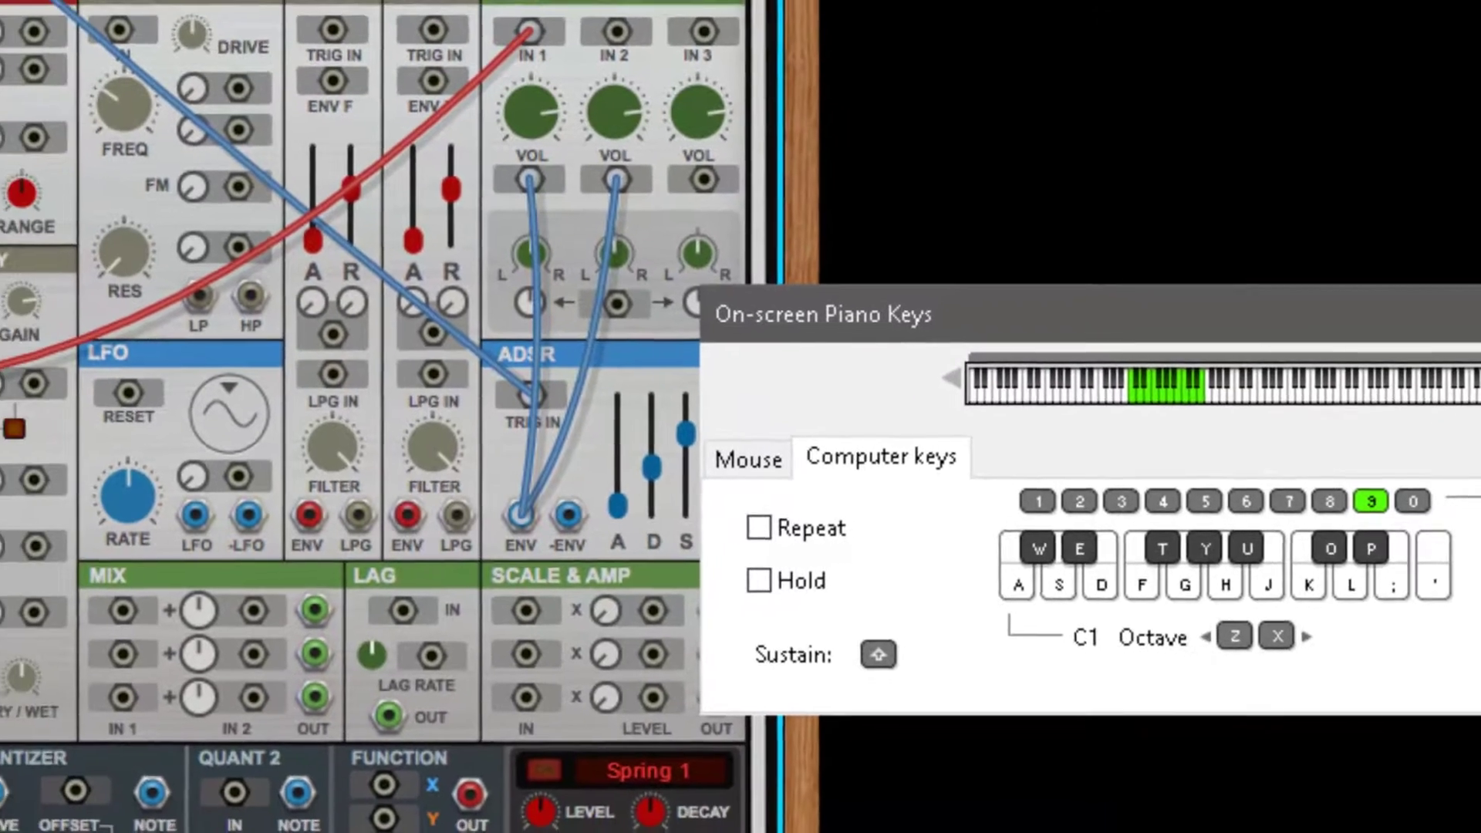
Adjust the portamento amount while playing notes to hear the glide
key("d")
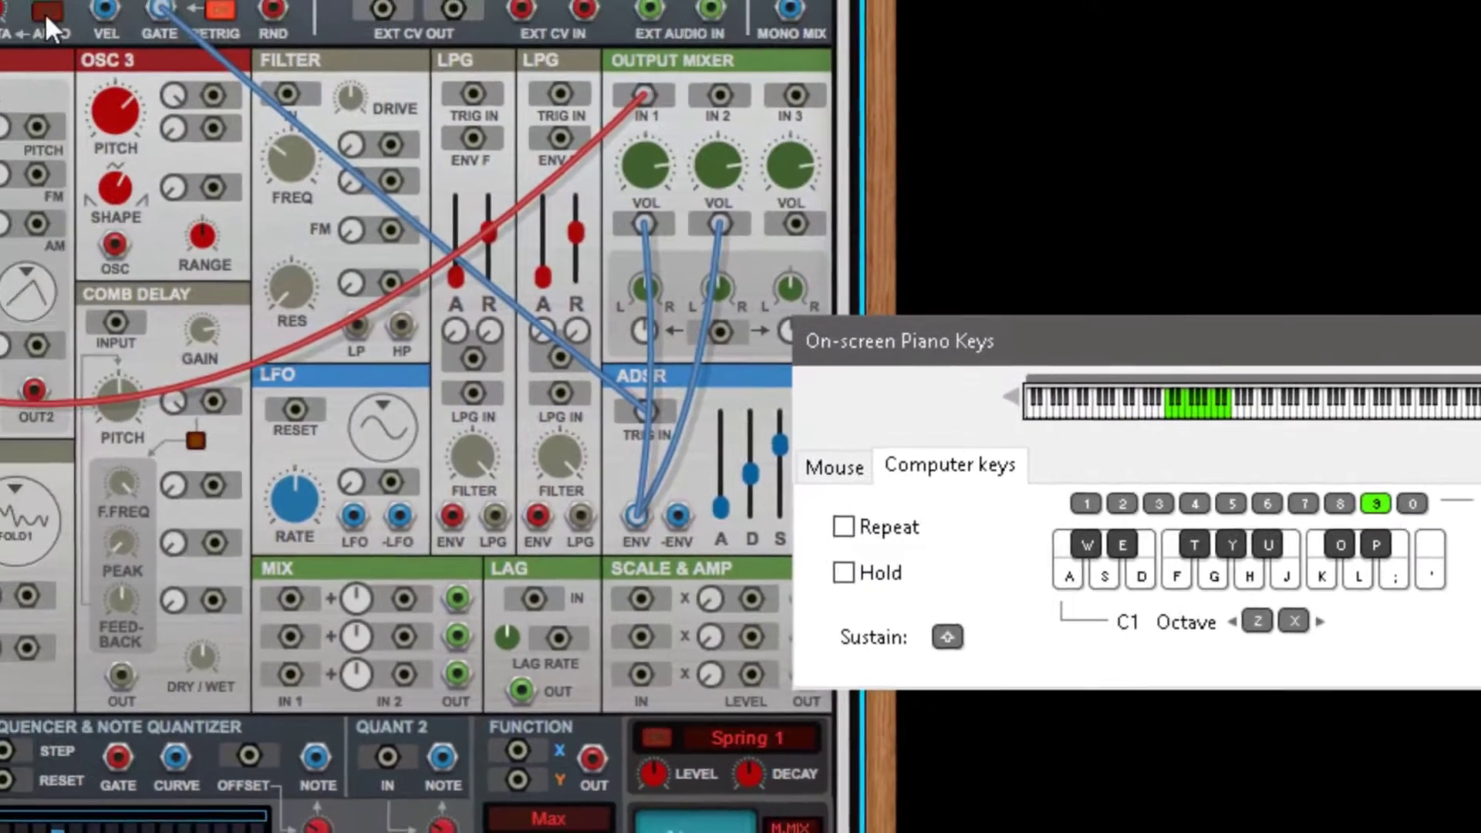
key("f")
left_click_drag(112, 68, 164, 31)
key("g")
key("j")
key("d")
key("d")
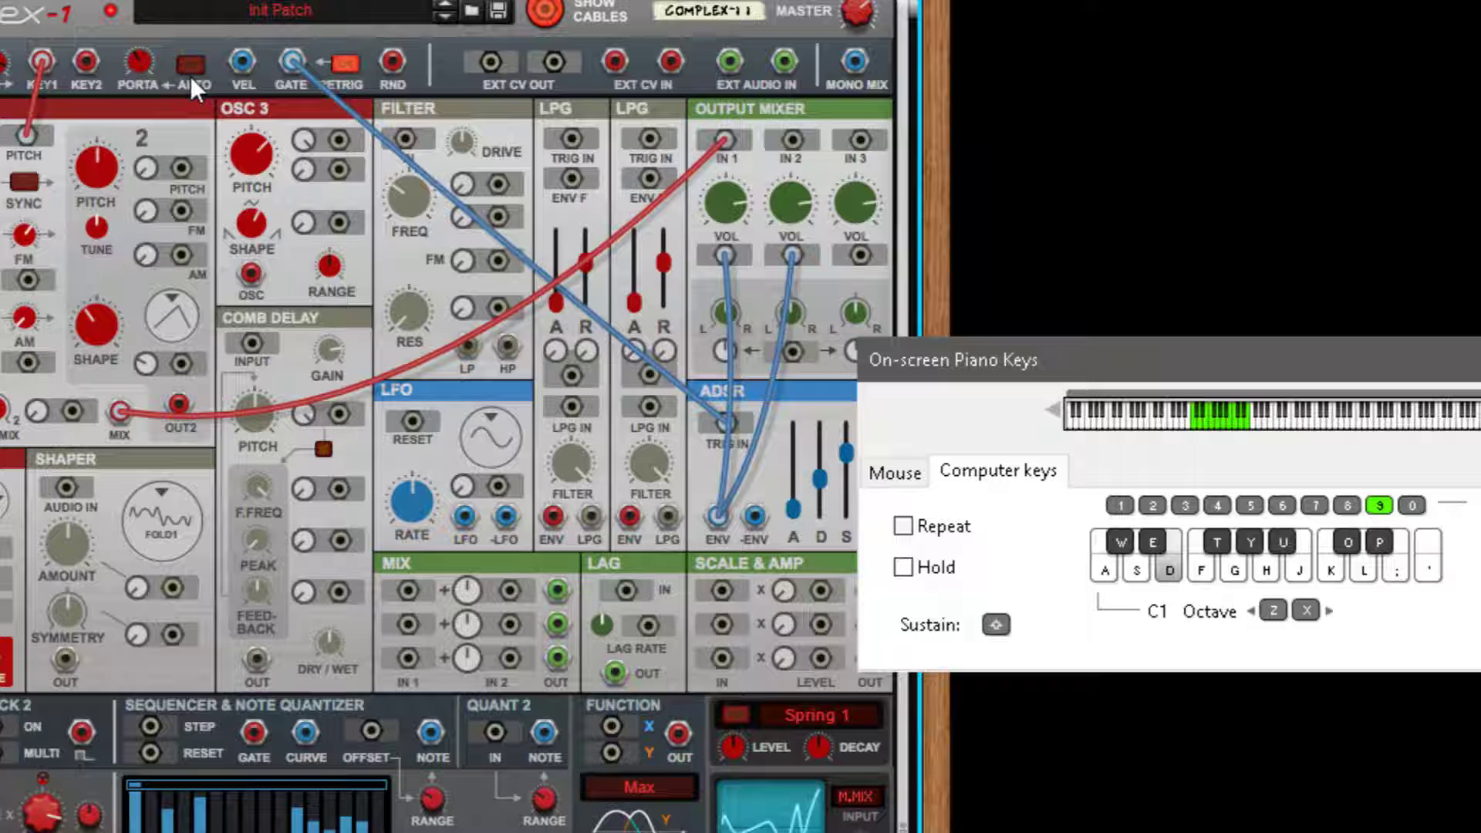
key("j")
Turn on PORTA AUTO, play a run of notes, and lower portamento to about 20.3%
left_click(189, 68)
key("l")
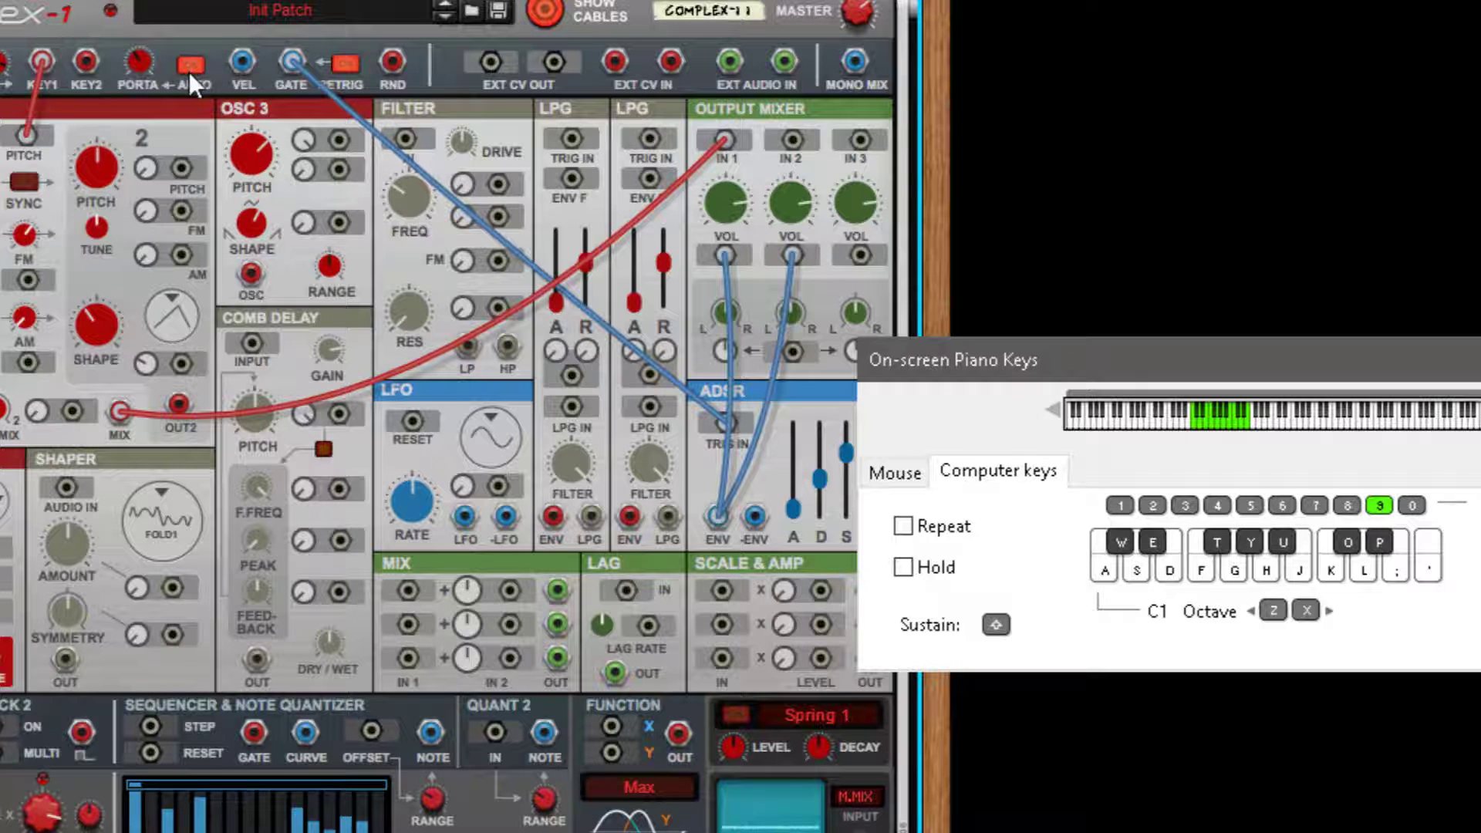
key("d")
key("h")
key("f")
key("j")
key("h")
key("k")
key("s")
key("l")
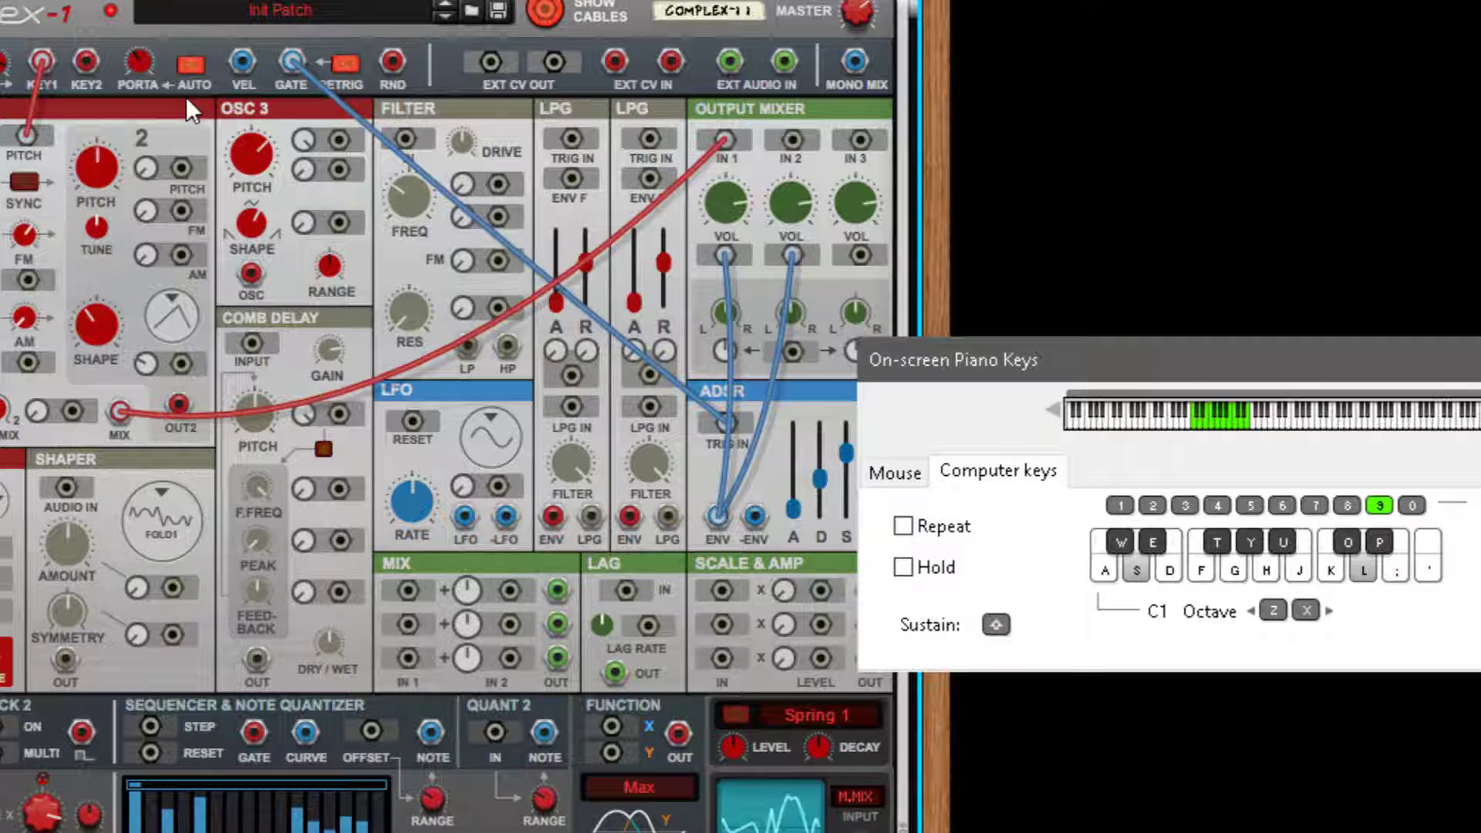
left_click_drag(139, 78, 126, 102)
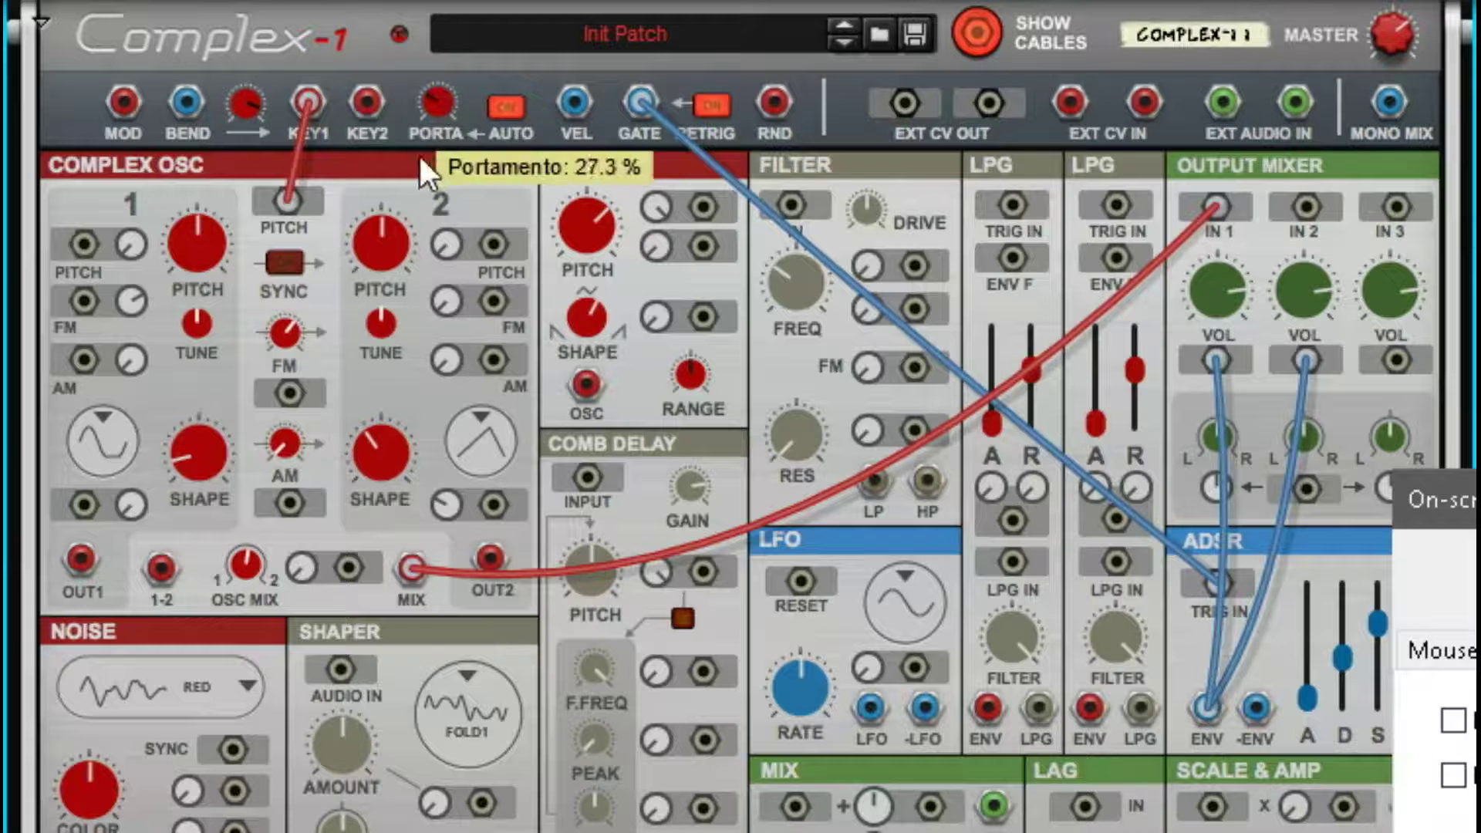
left_click_drag(420, 156, 413, 196)
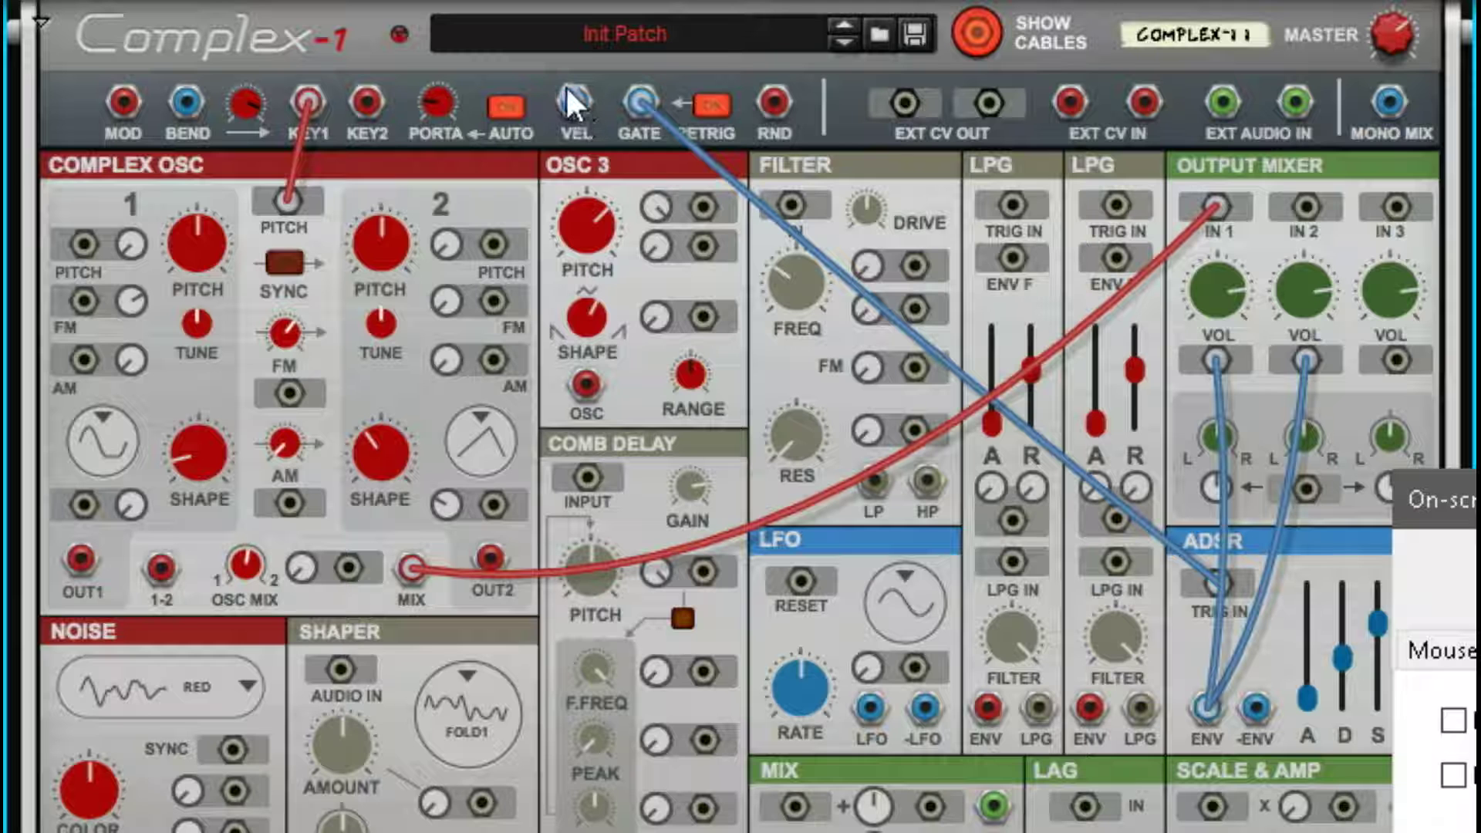
Cable key velocity into the Scale & Amp level input
left_click_drag(563, 94, 1213, 806)
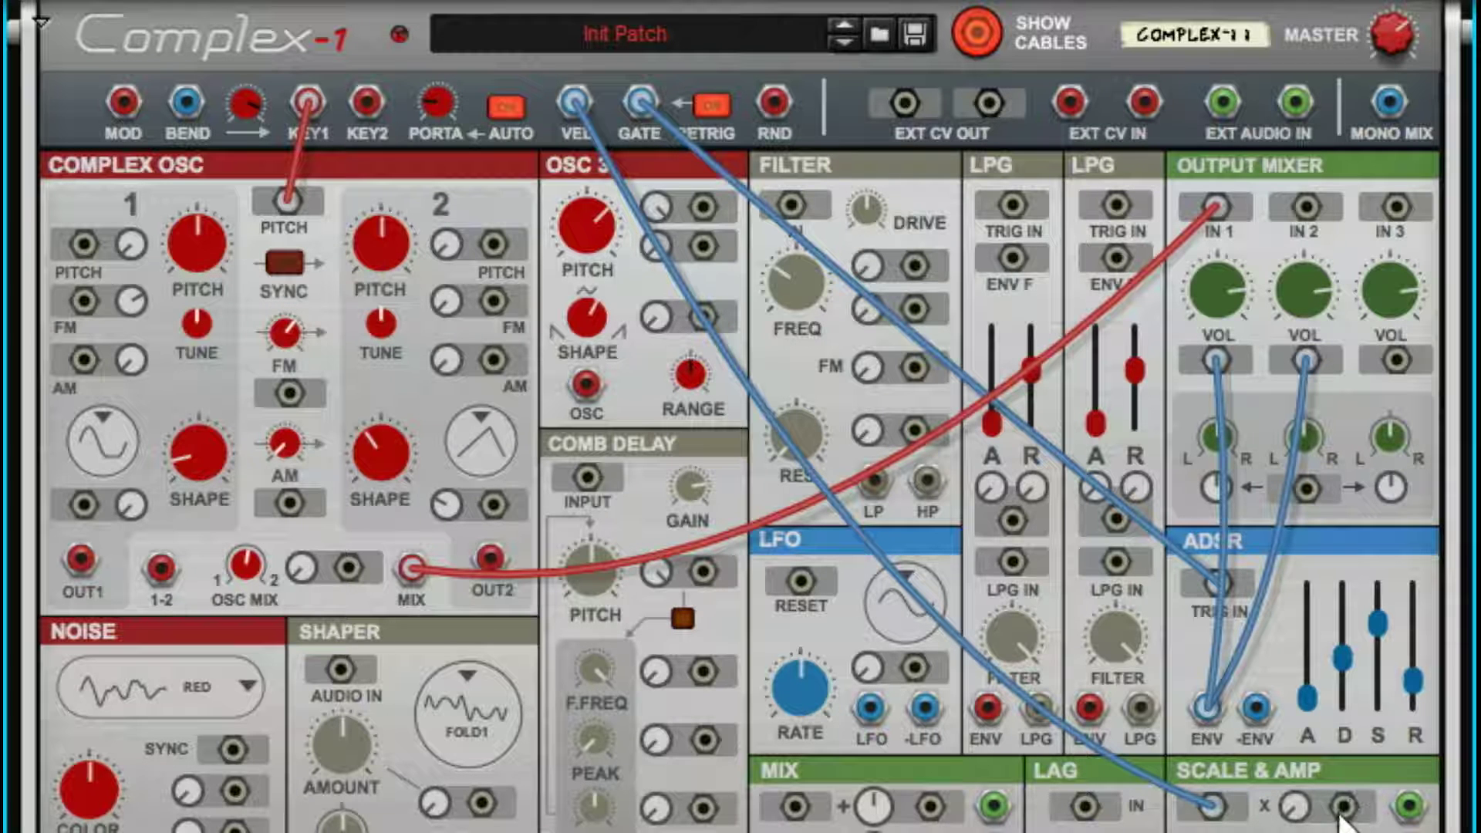
left_click_drag(1209, 809, 1171, 722)
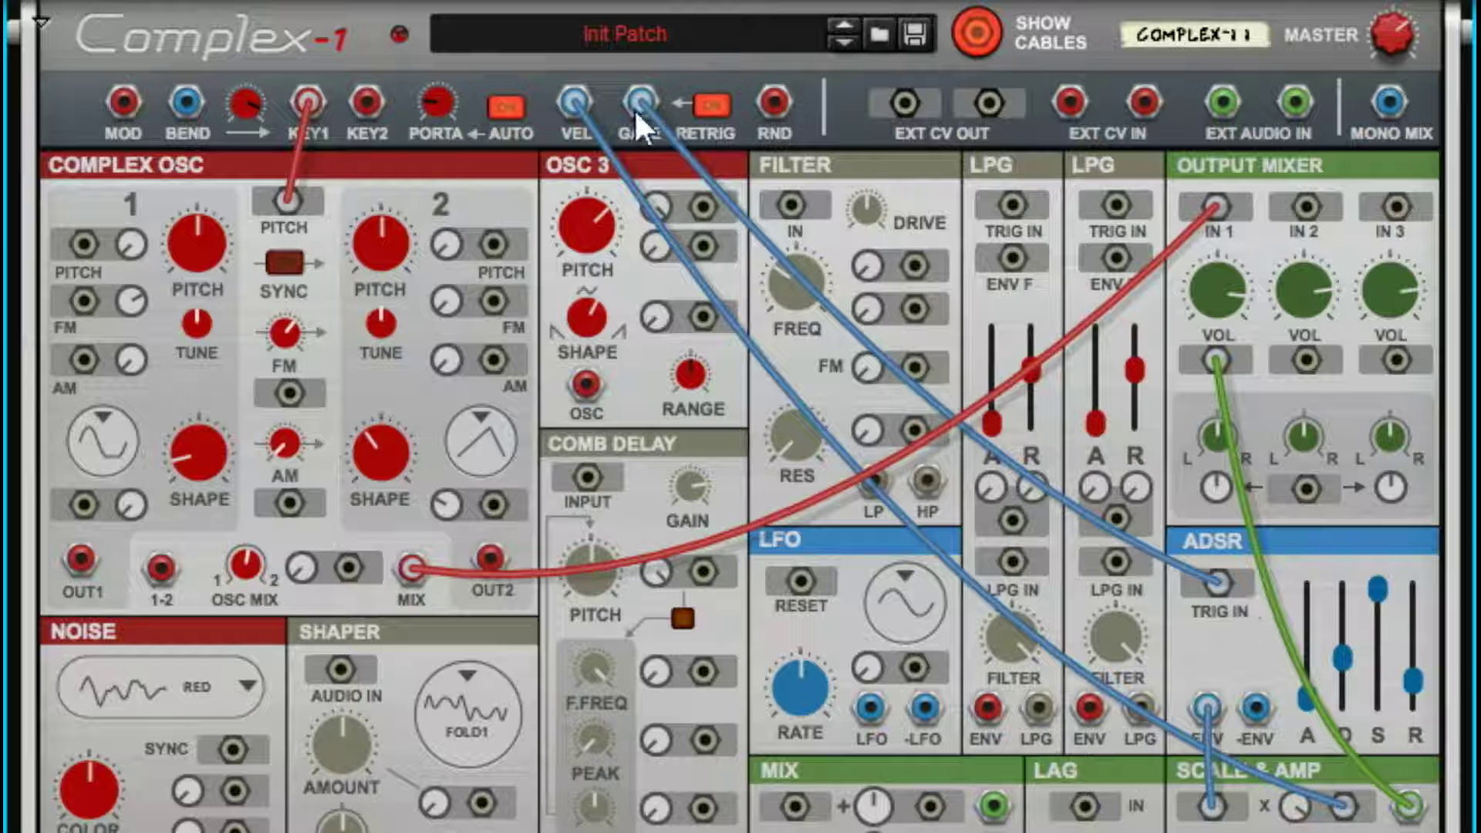
Cable Gate to the ADSR trigger, switch Retrig on, and raise ADSR release to about 963 ms
left_click_drag(634, 108, 853, 179)
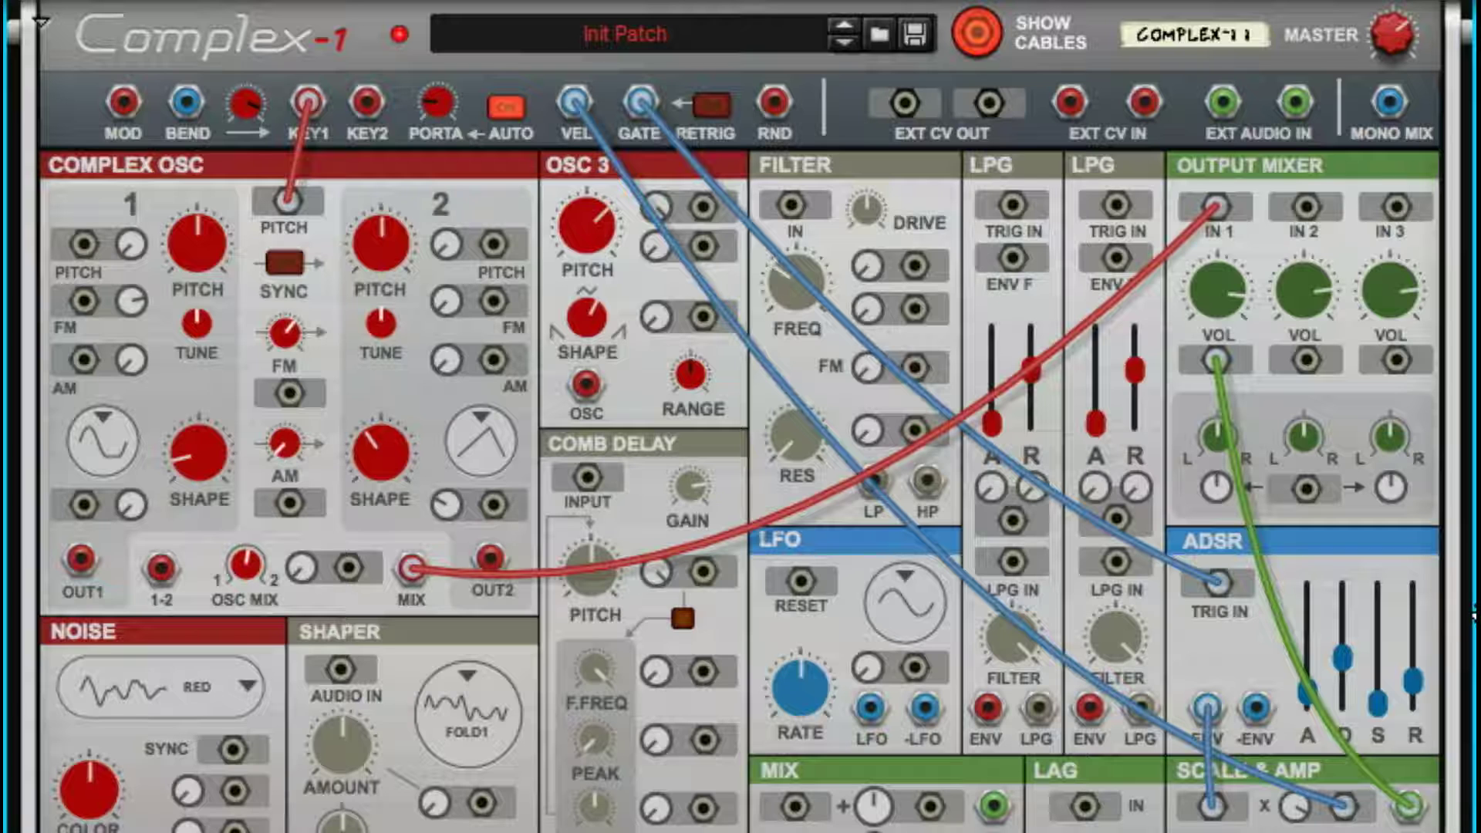
left_click(705, 105)
left_click_drag(1411, 683, 1413, 664)
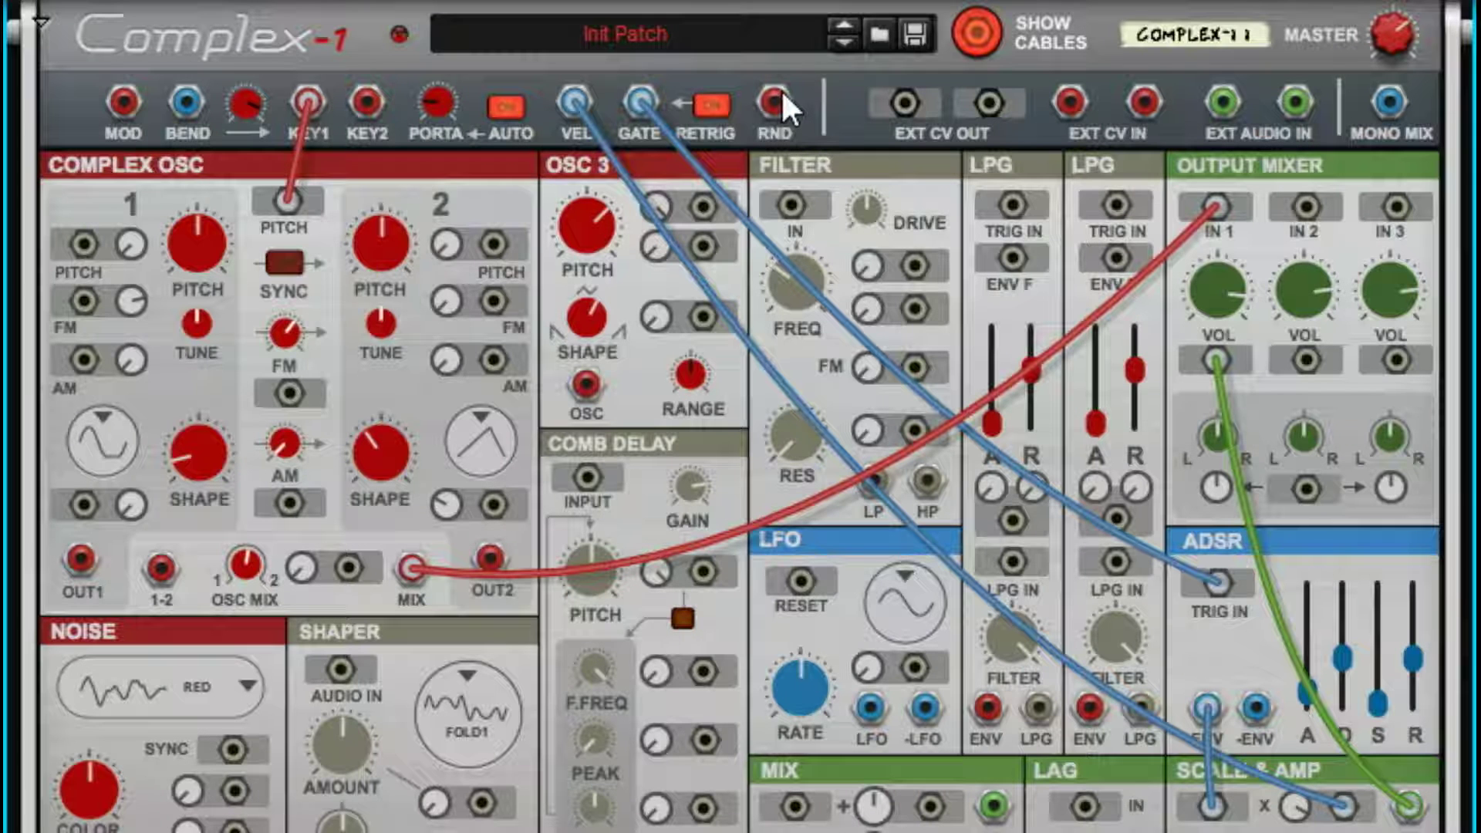
Try the random source on oscillator pitch, then restore KEY1 to the pitch input
left_click_drag(781, 91, 310, 213)
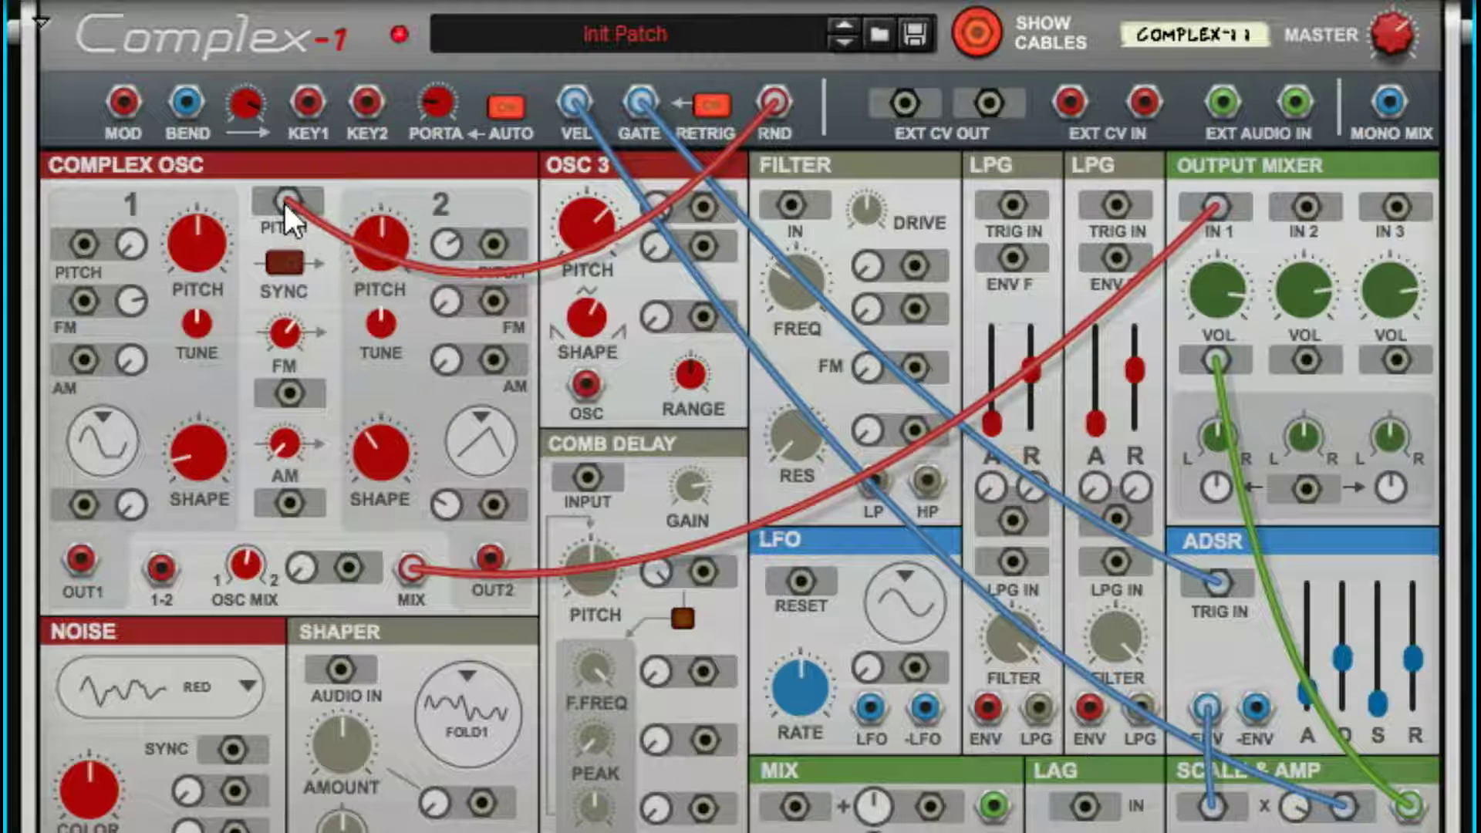
left_click_drag(285, 205, 641, 300)
left_click_drag(294, 200, 307, 109)
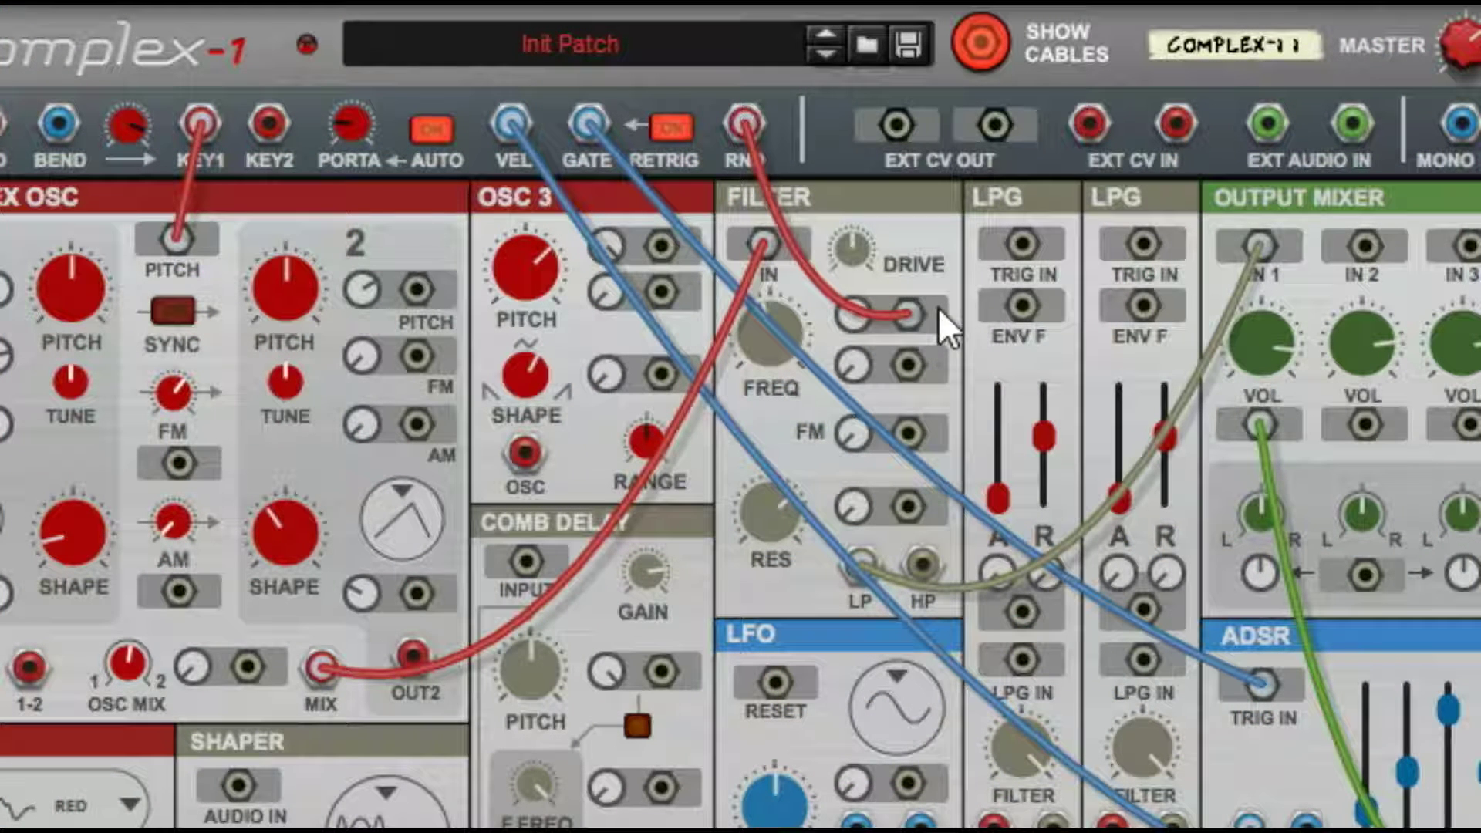
Raise Filter Freq Amt1 and cutoff to about 2.02 kHz, then unplug the random cable
mouse_move(847, 321)
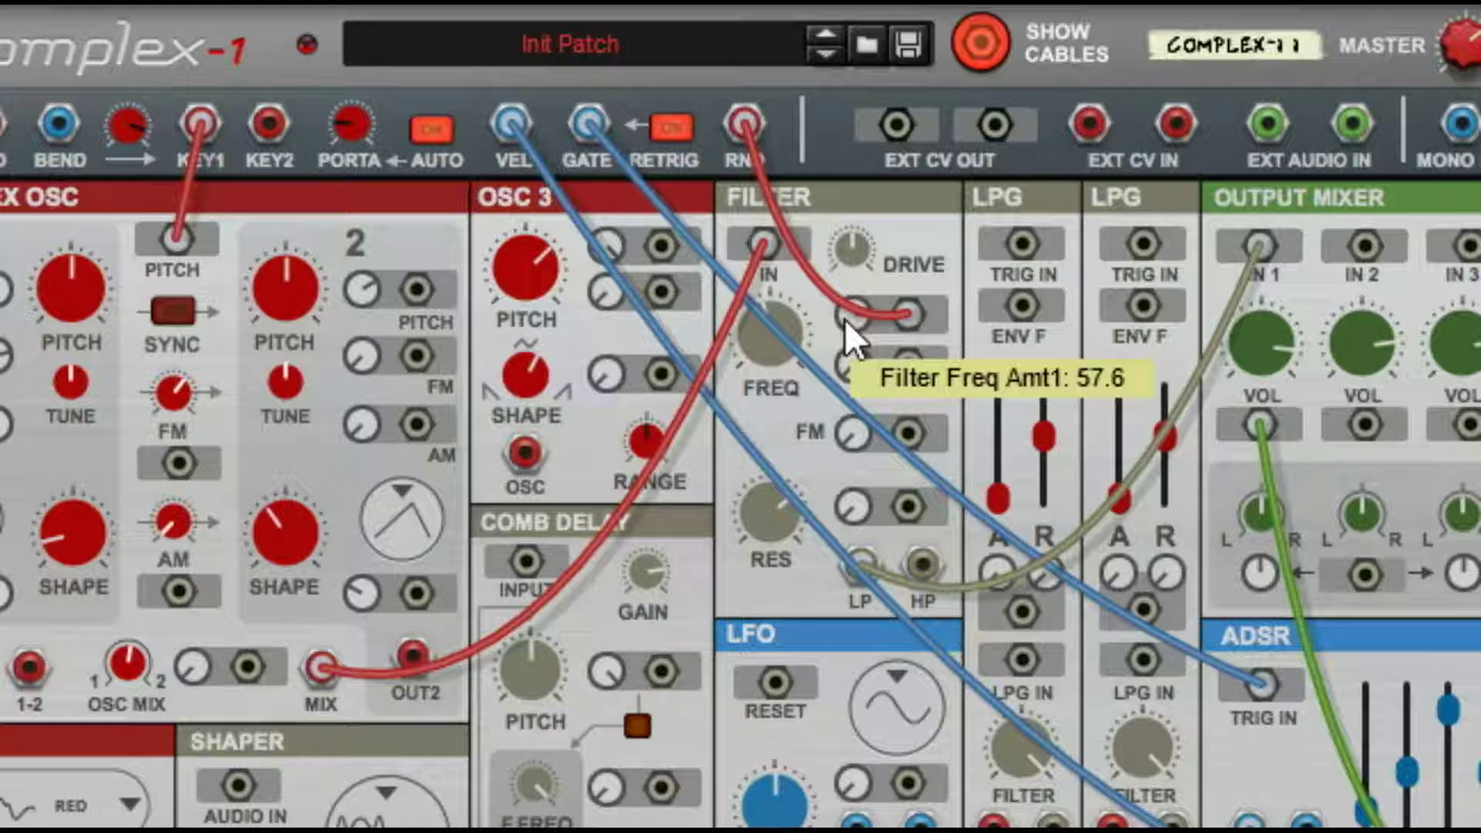
left_click_drag(845, 318, 836, 299)
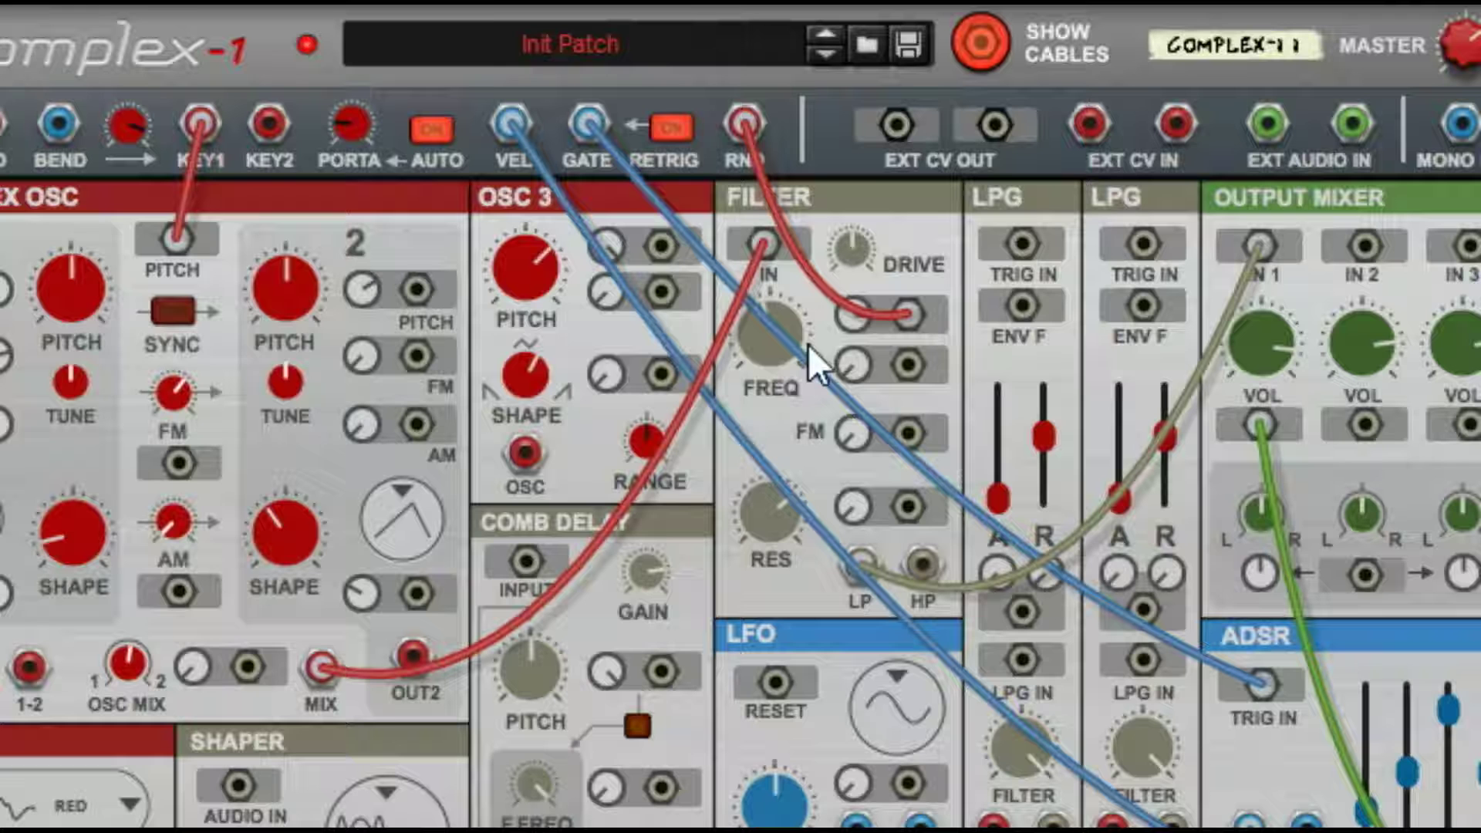
mouse_move(849, 317)
left_click_drag(776, 344, 896, 192)
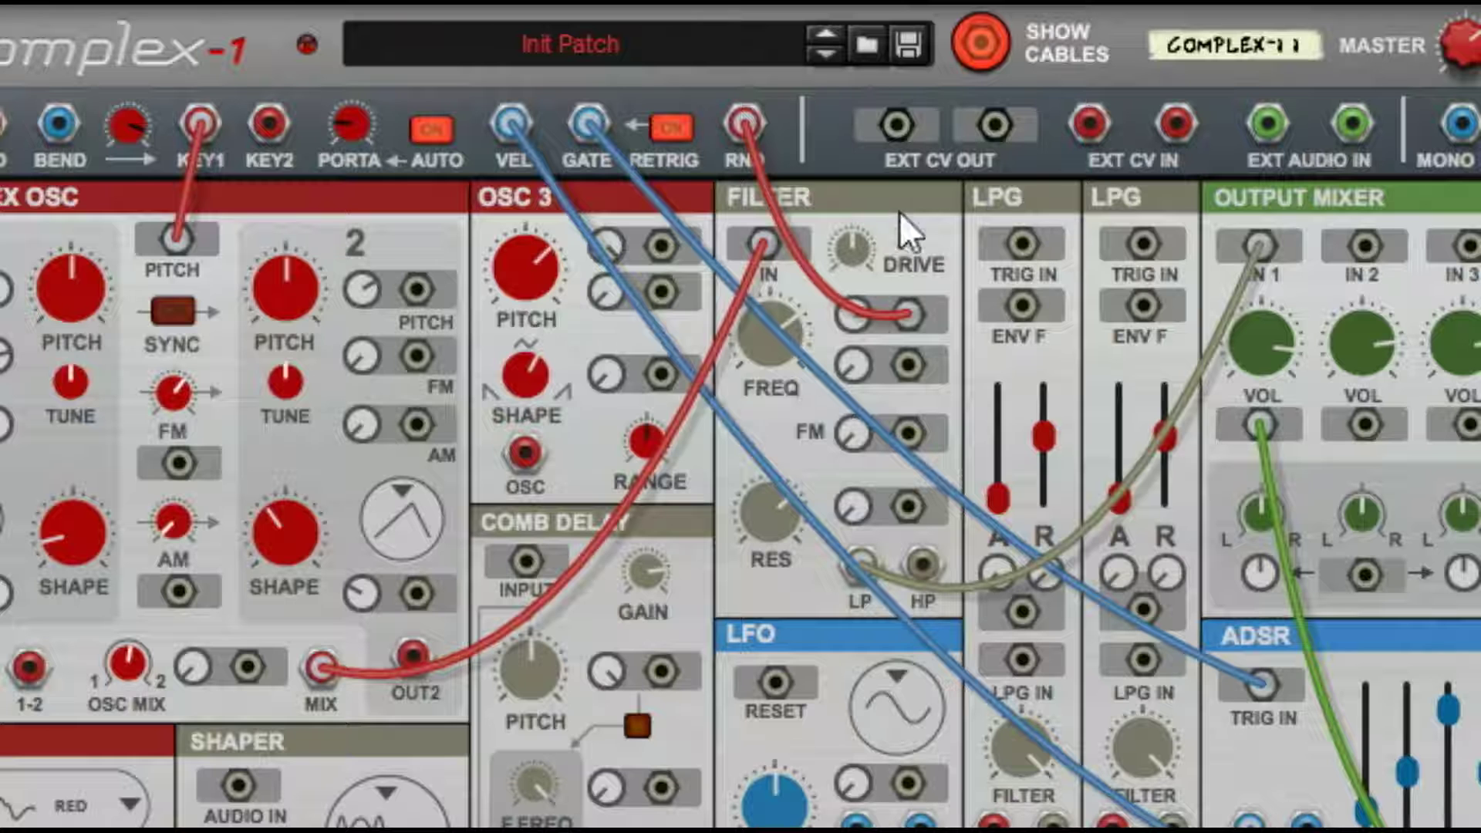
left_click_drag(915, 291, 928, 248)
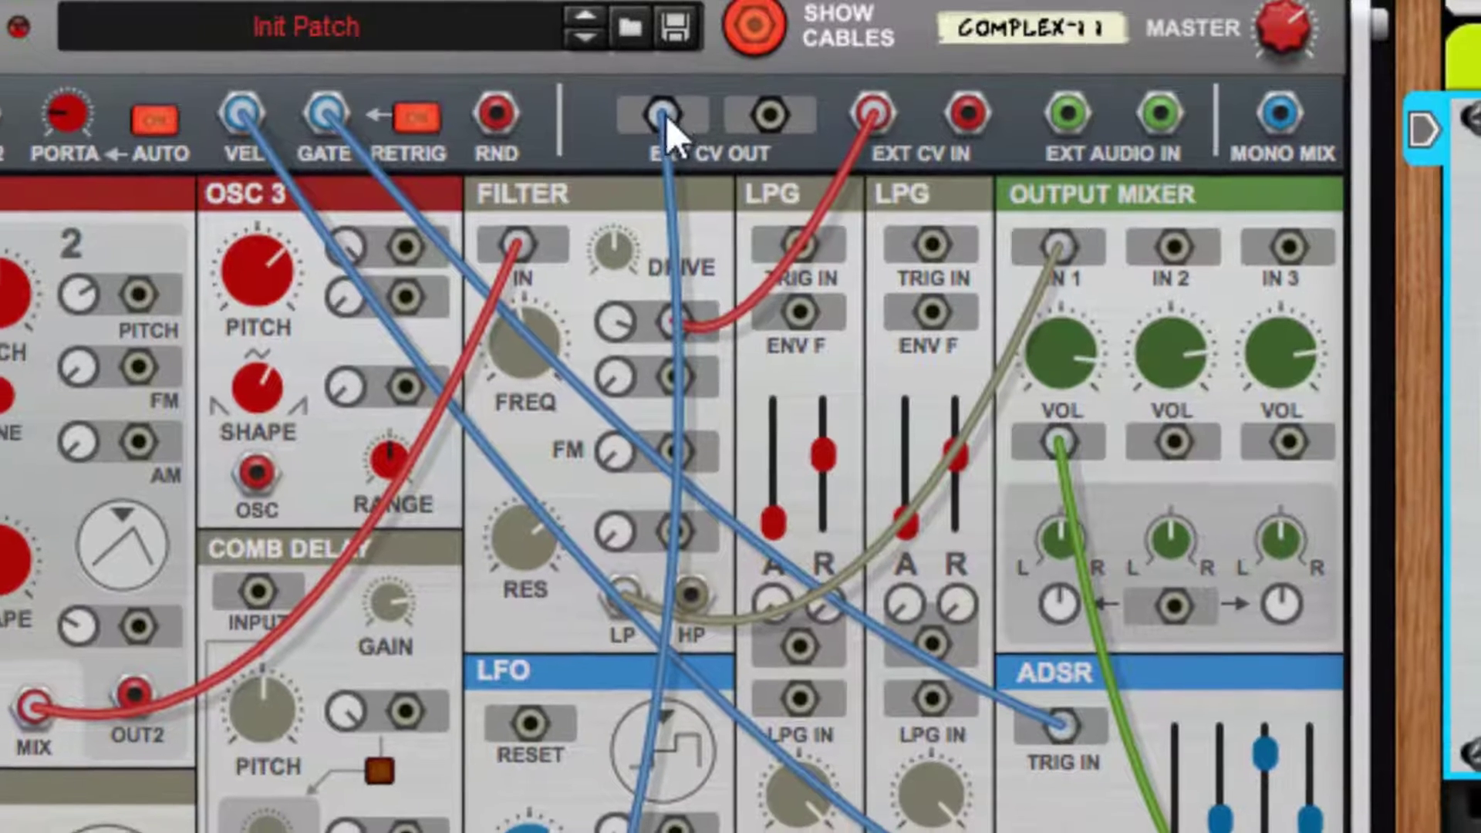
Move the Ext CV Out cable so it carries the LFO output
left_click_drag(658, 116, 784, 540)
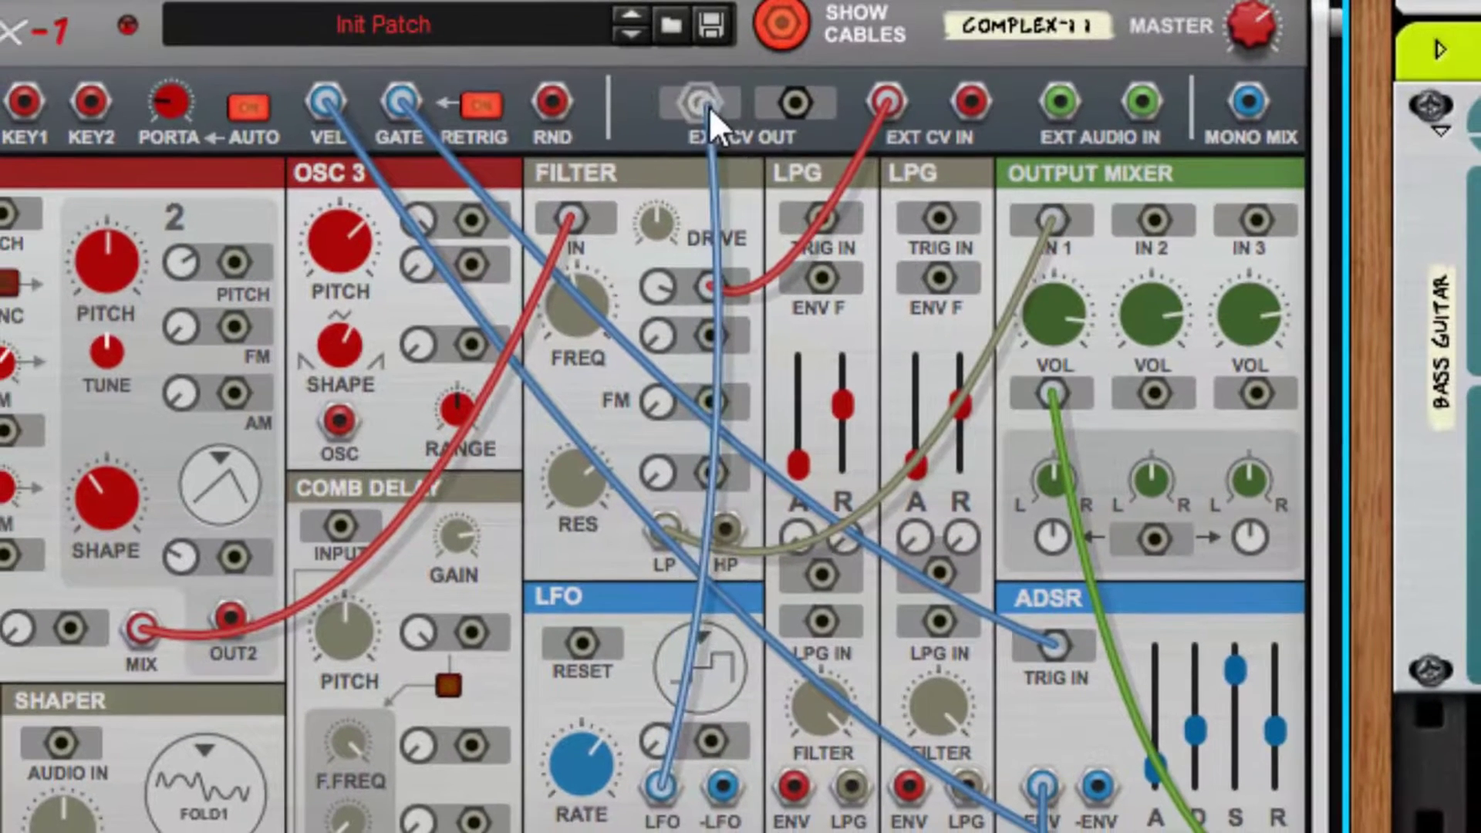
left_click_drag(677, 110, 665, 785)
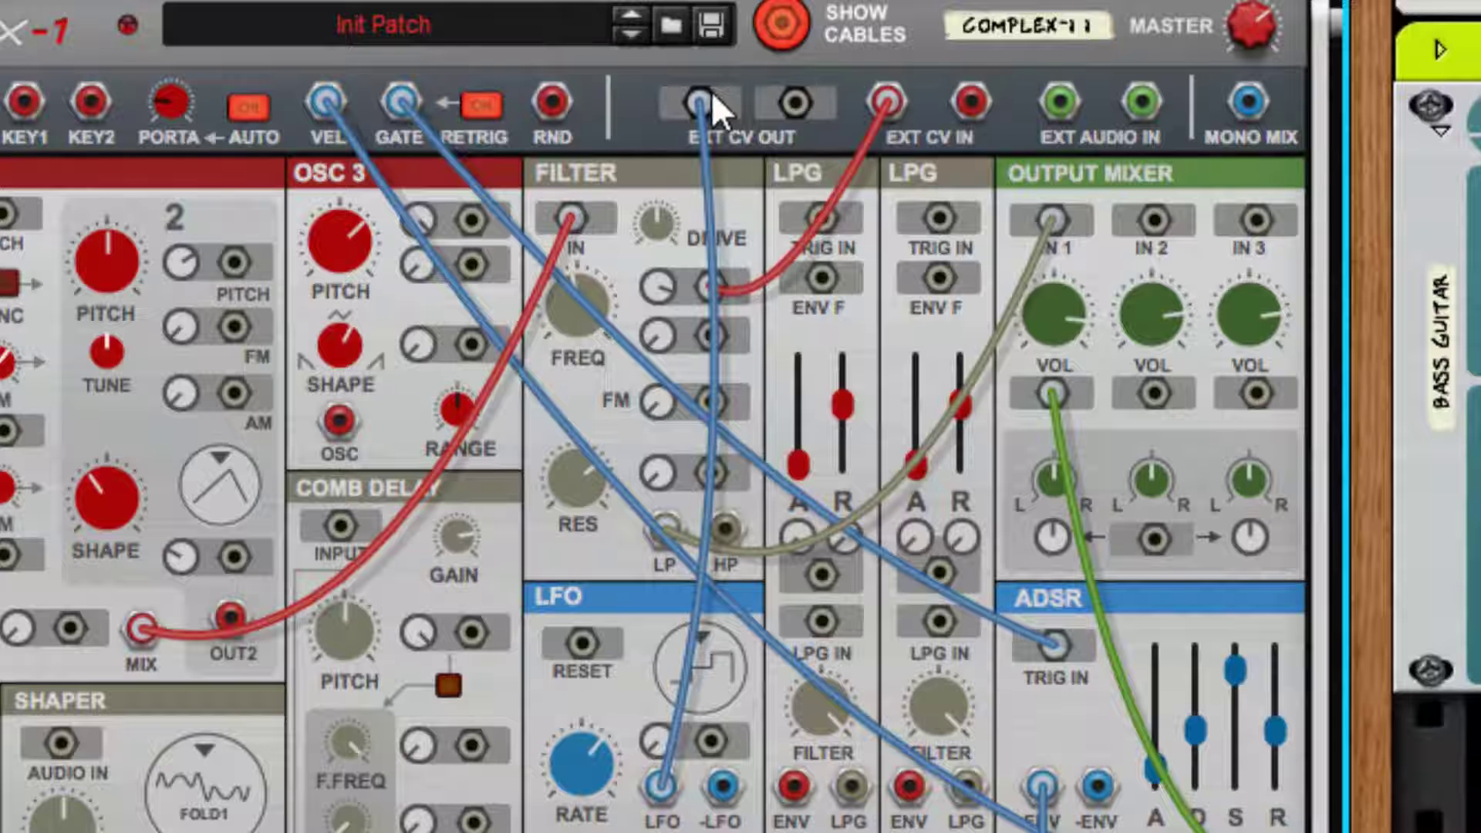
key("Tab")
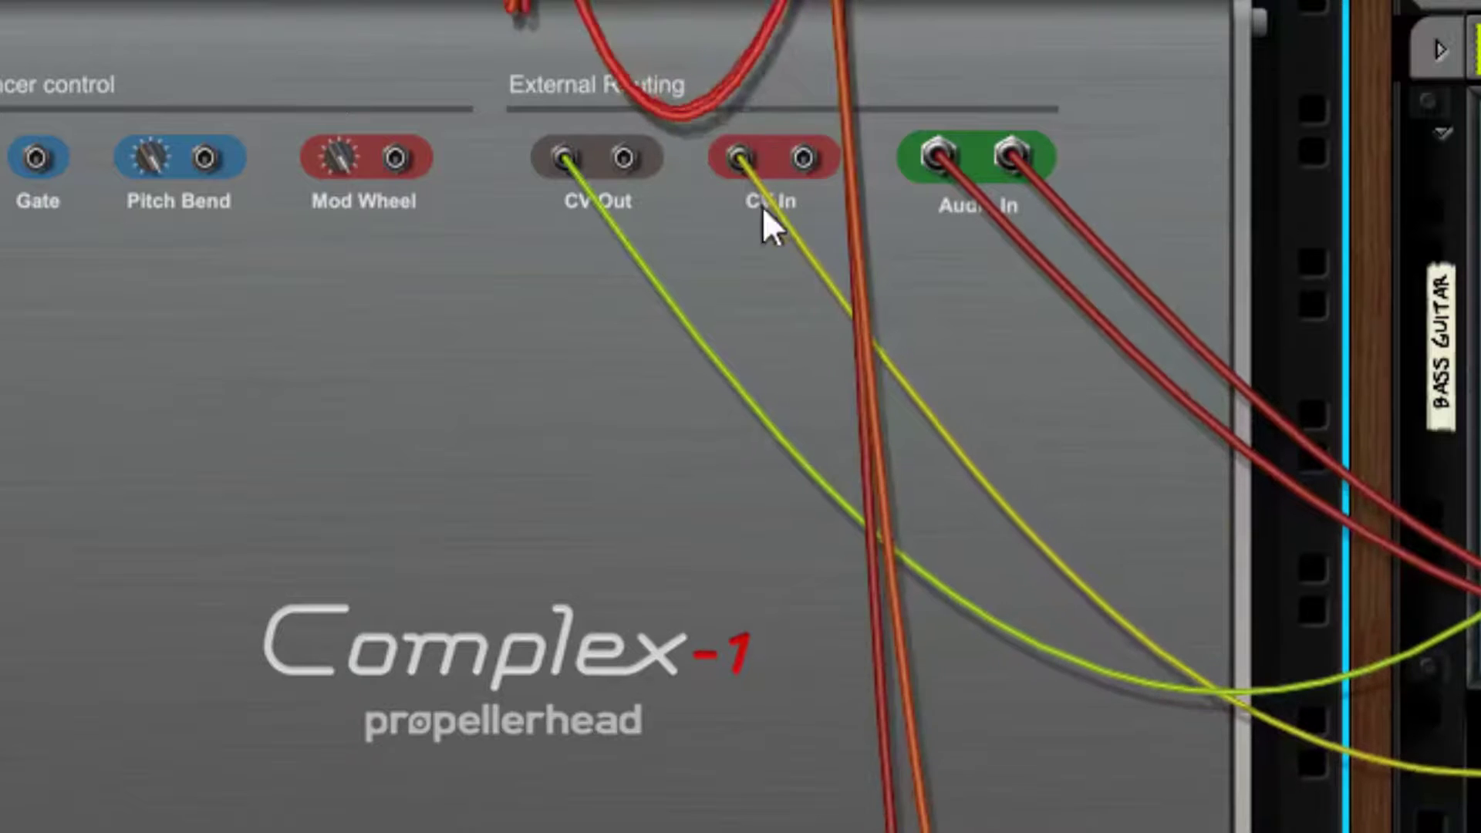
key("Tab")
key("Tab")
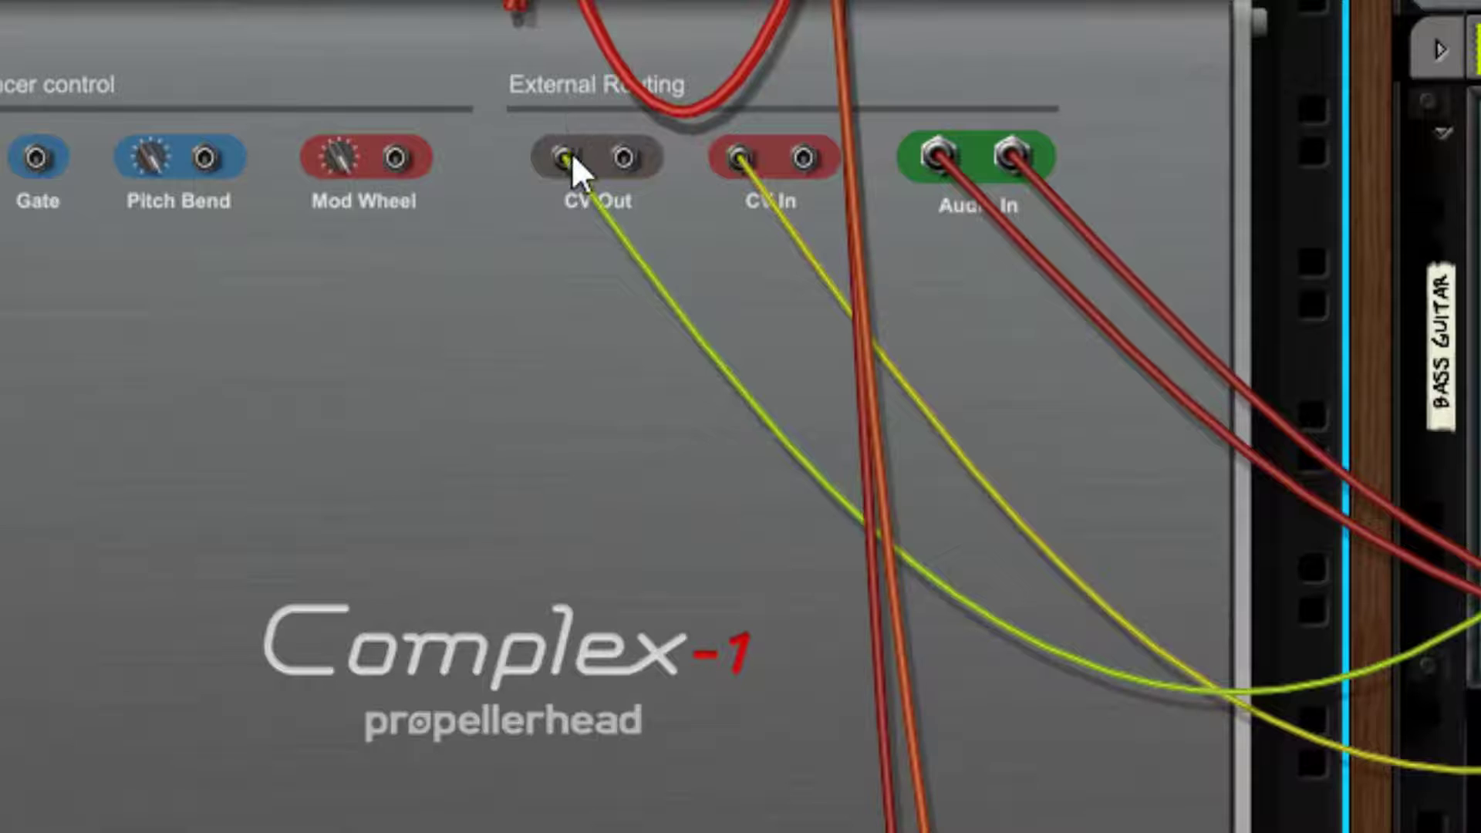
key("Tab")
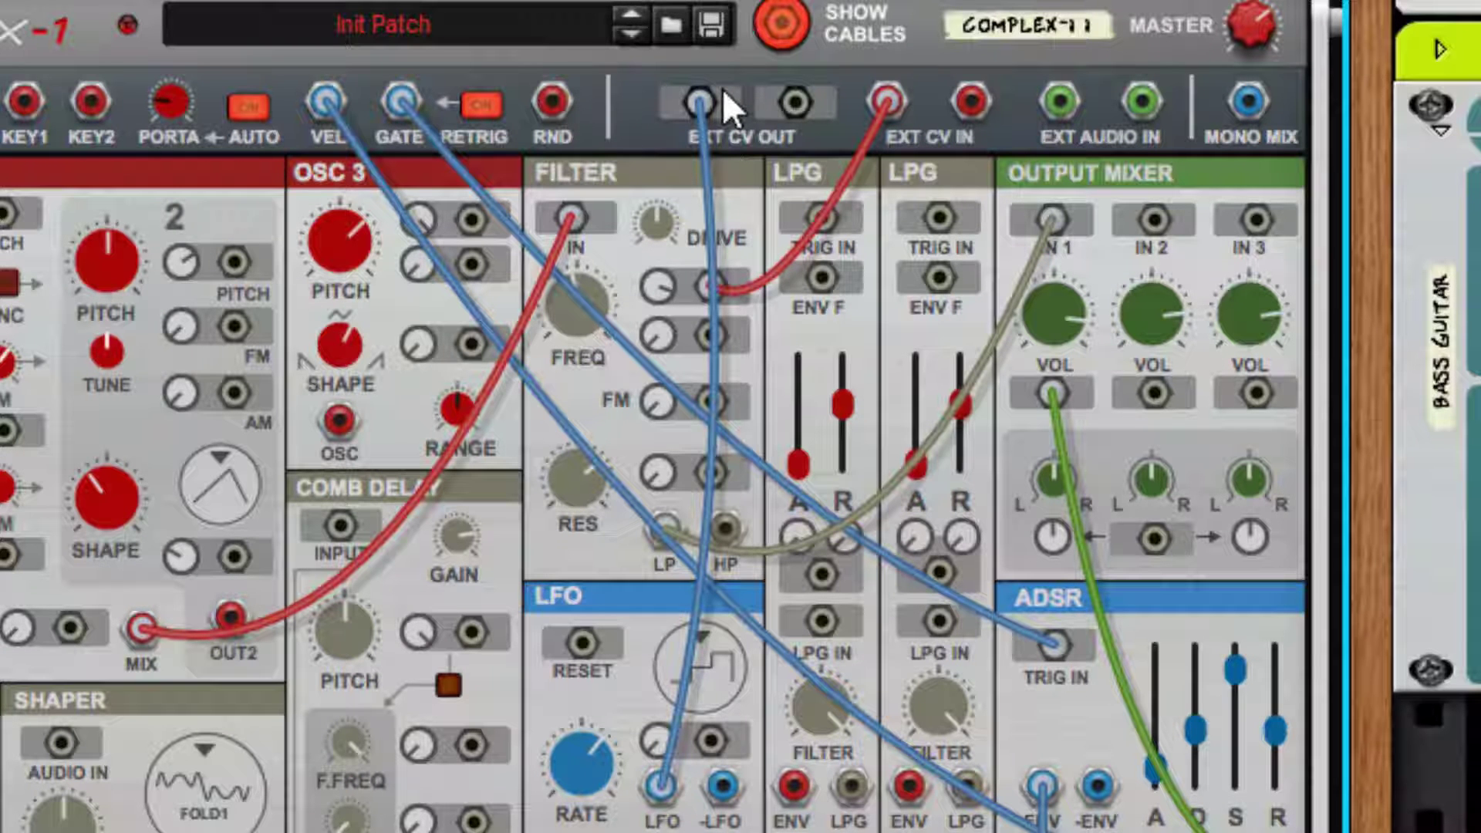
key("Tab")
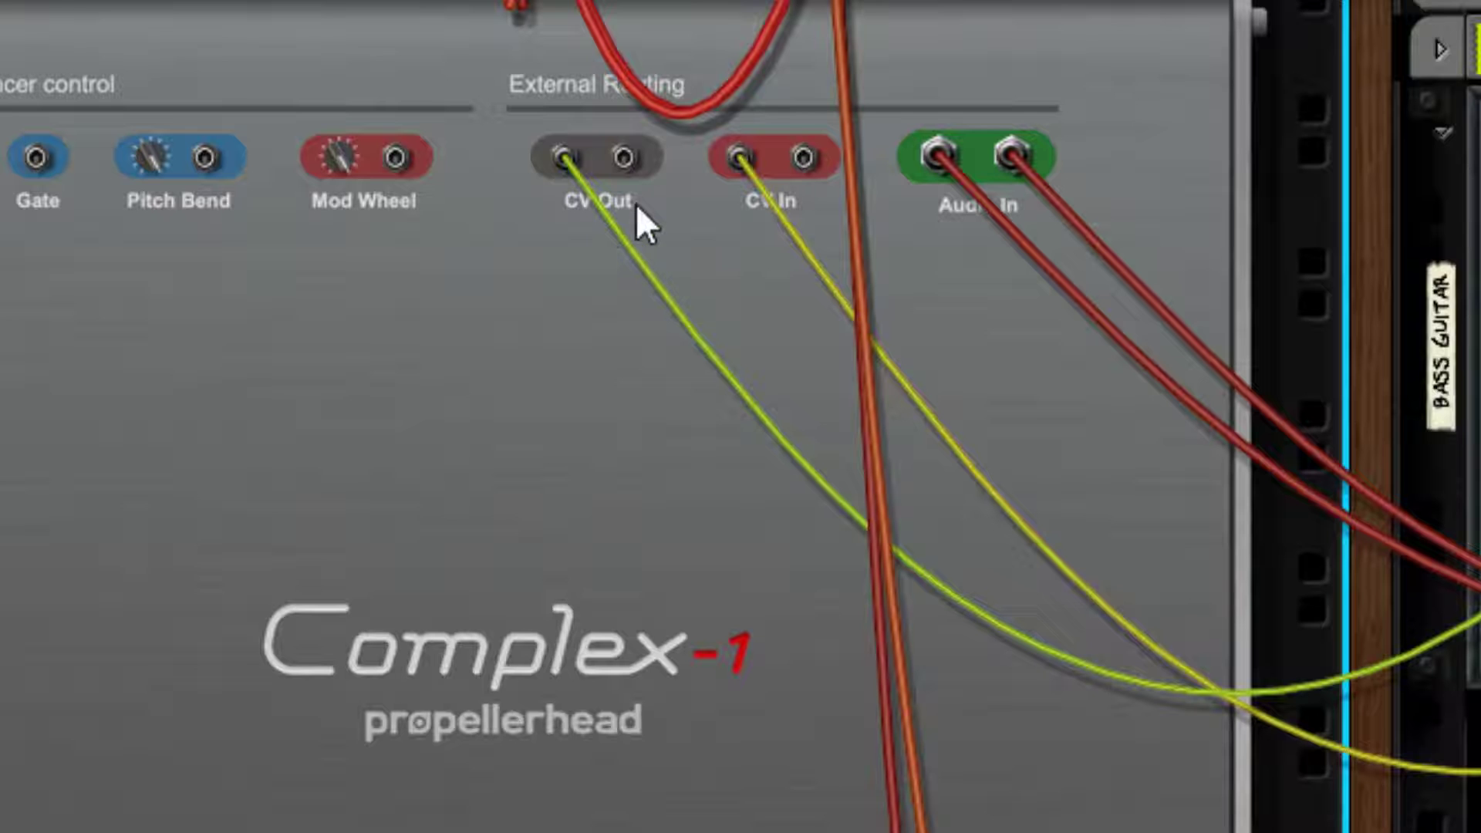
key("Tab")
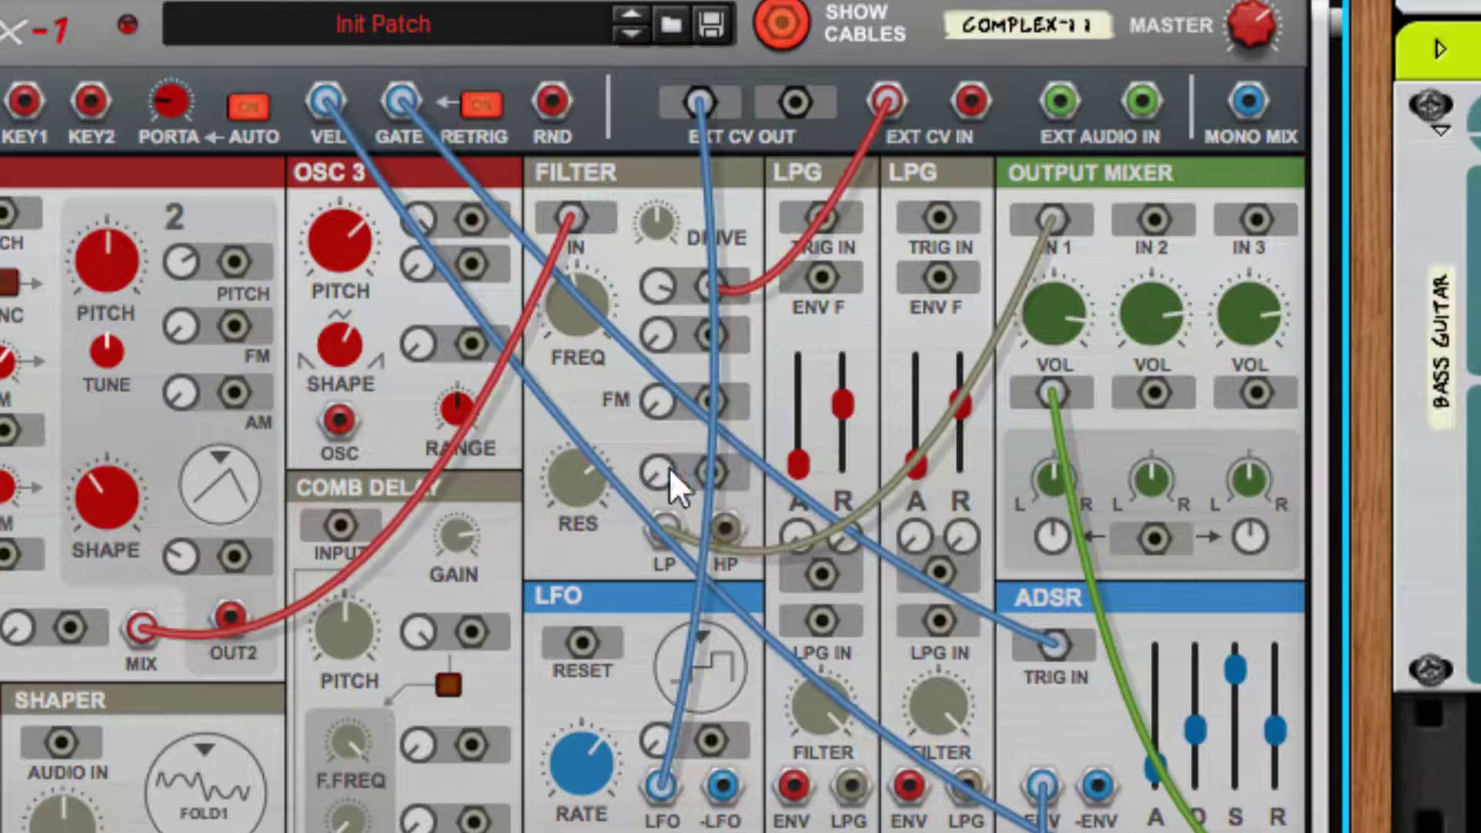
key("Tab")
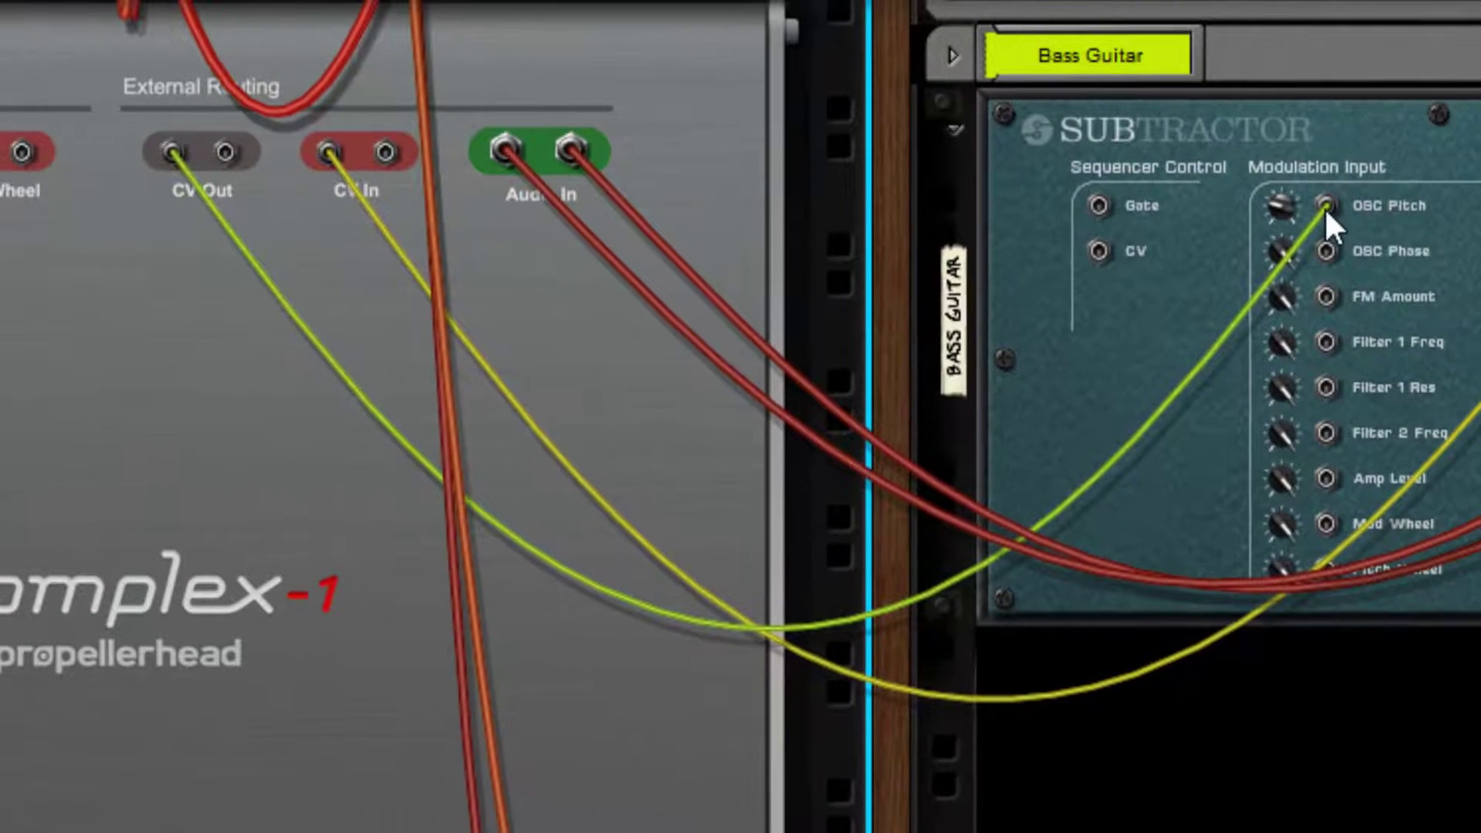
mouse_move(1370, 207)
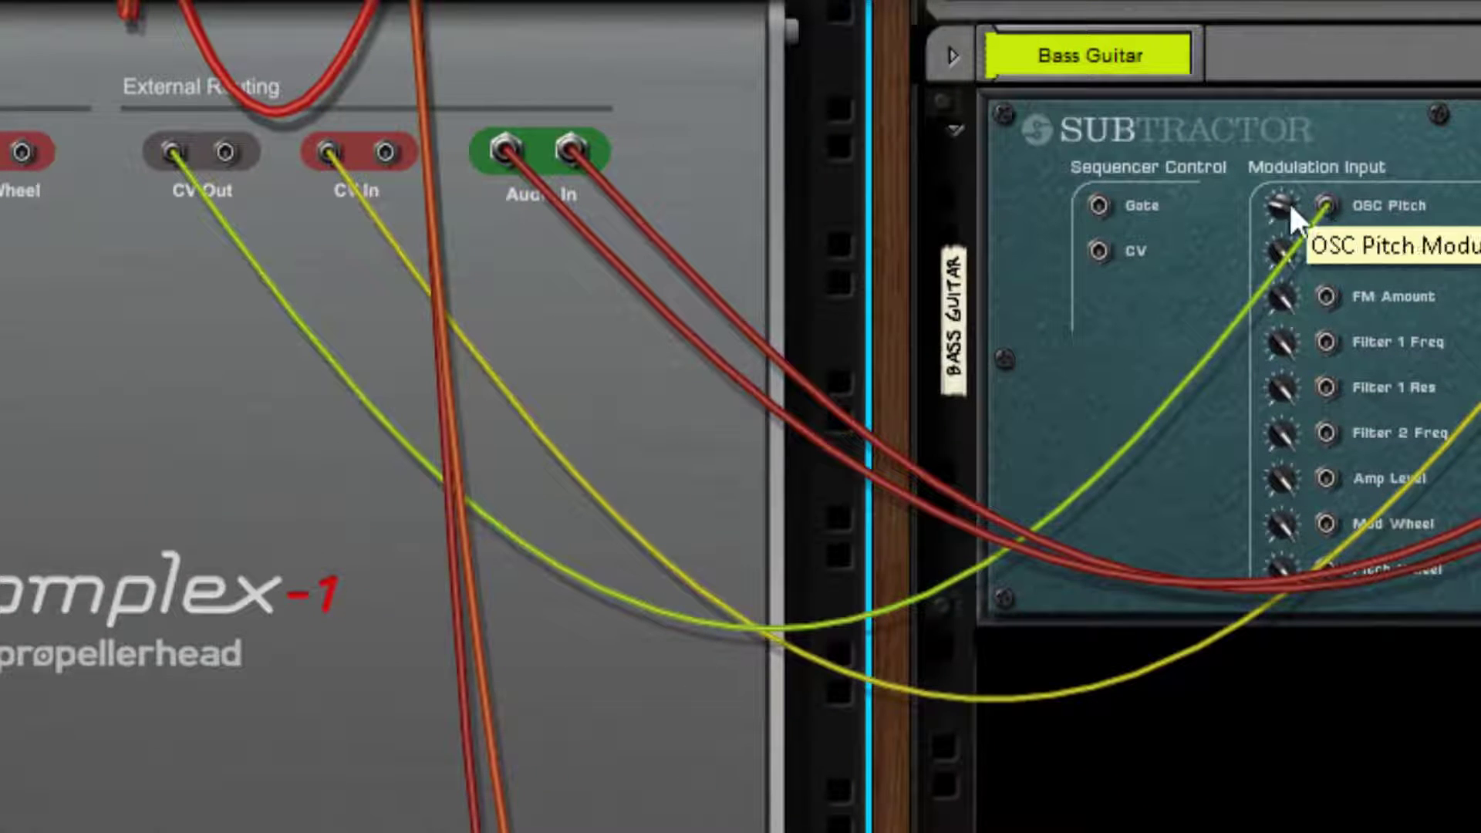
key("Tab")
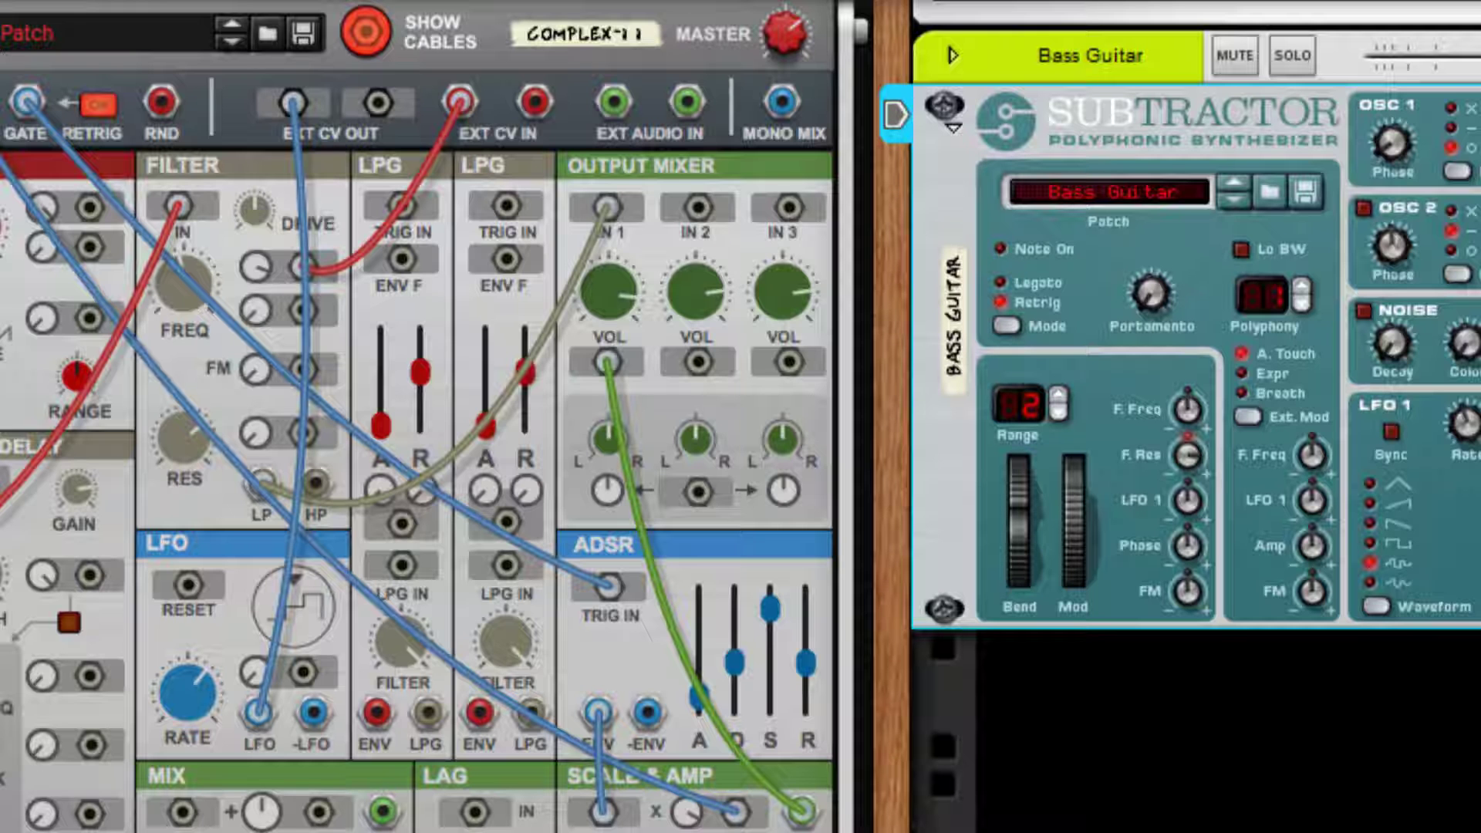
key("Tab")
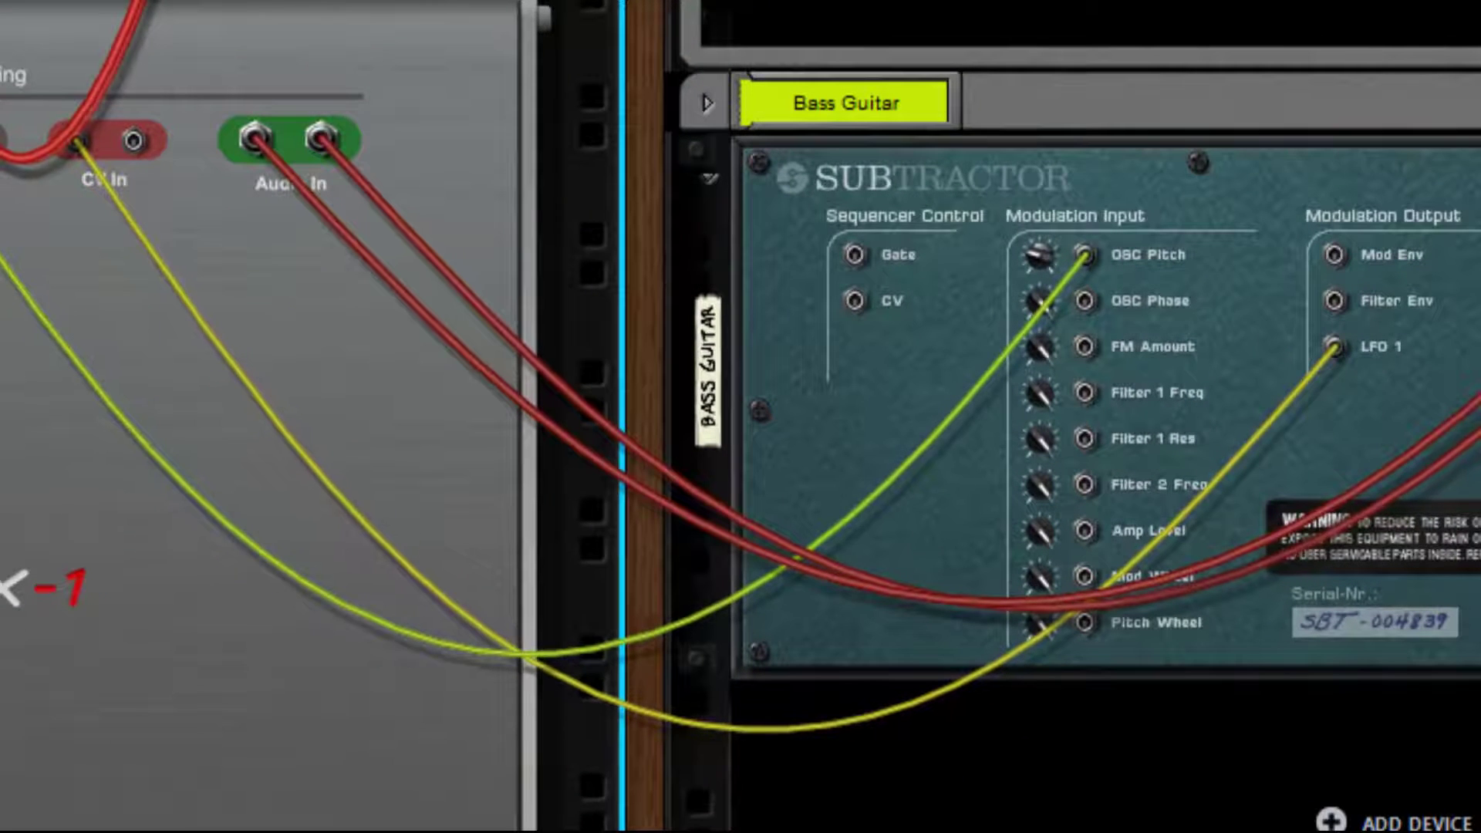
Select the Subtractor and connect a cable to its LFO 1 output, flipping the rack
left_click(1448, 283)
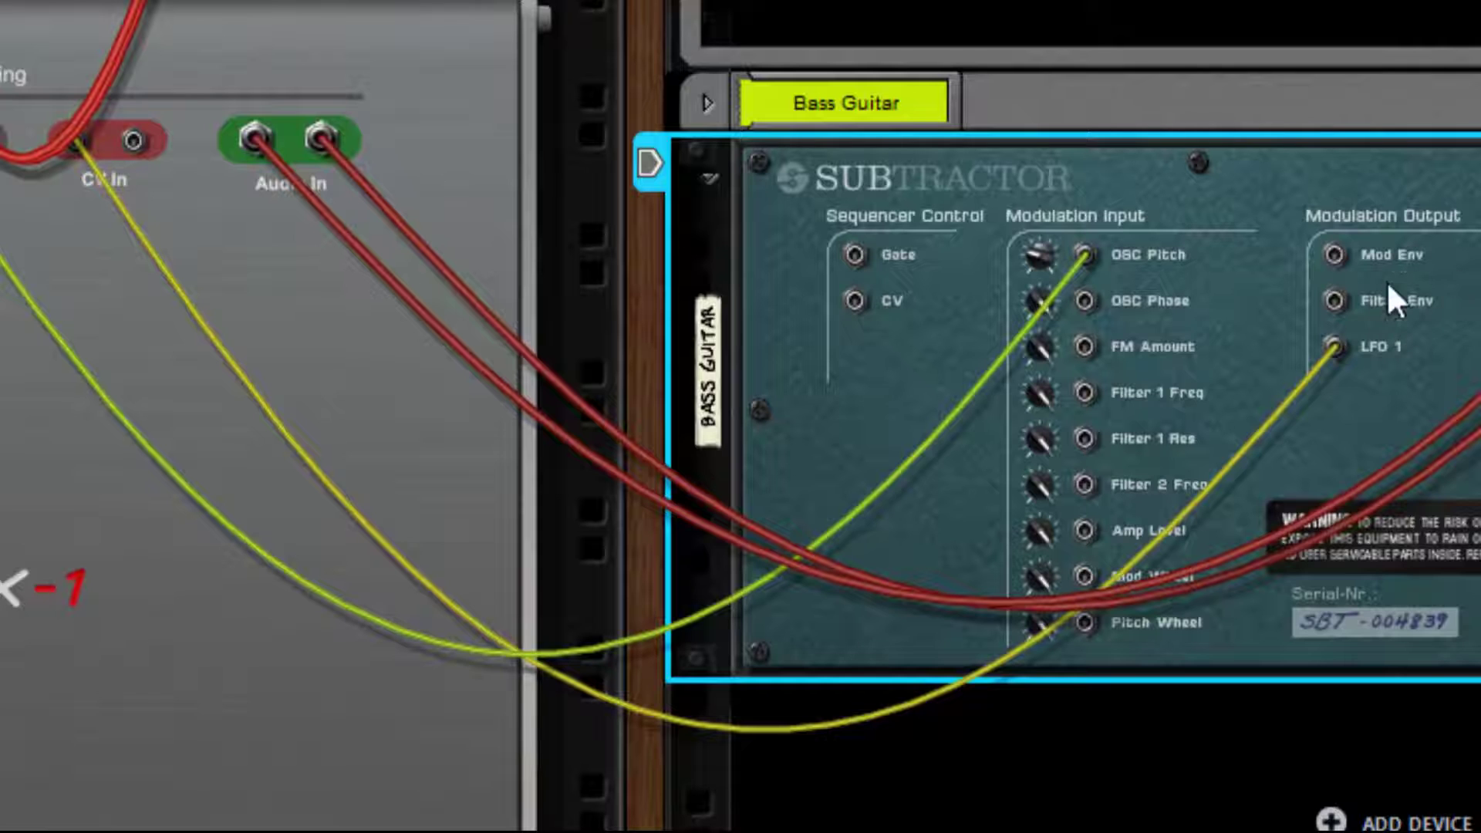
left_click_drag(1334, 347, 1334, 347)
key("Tab")
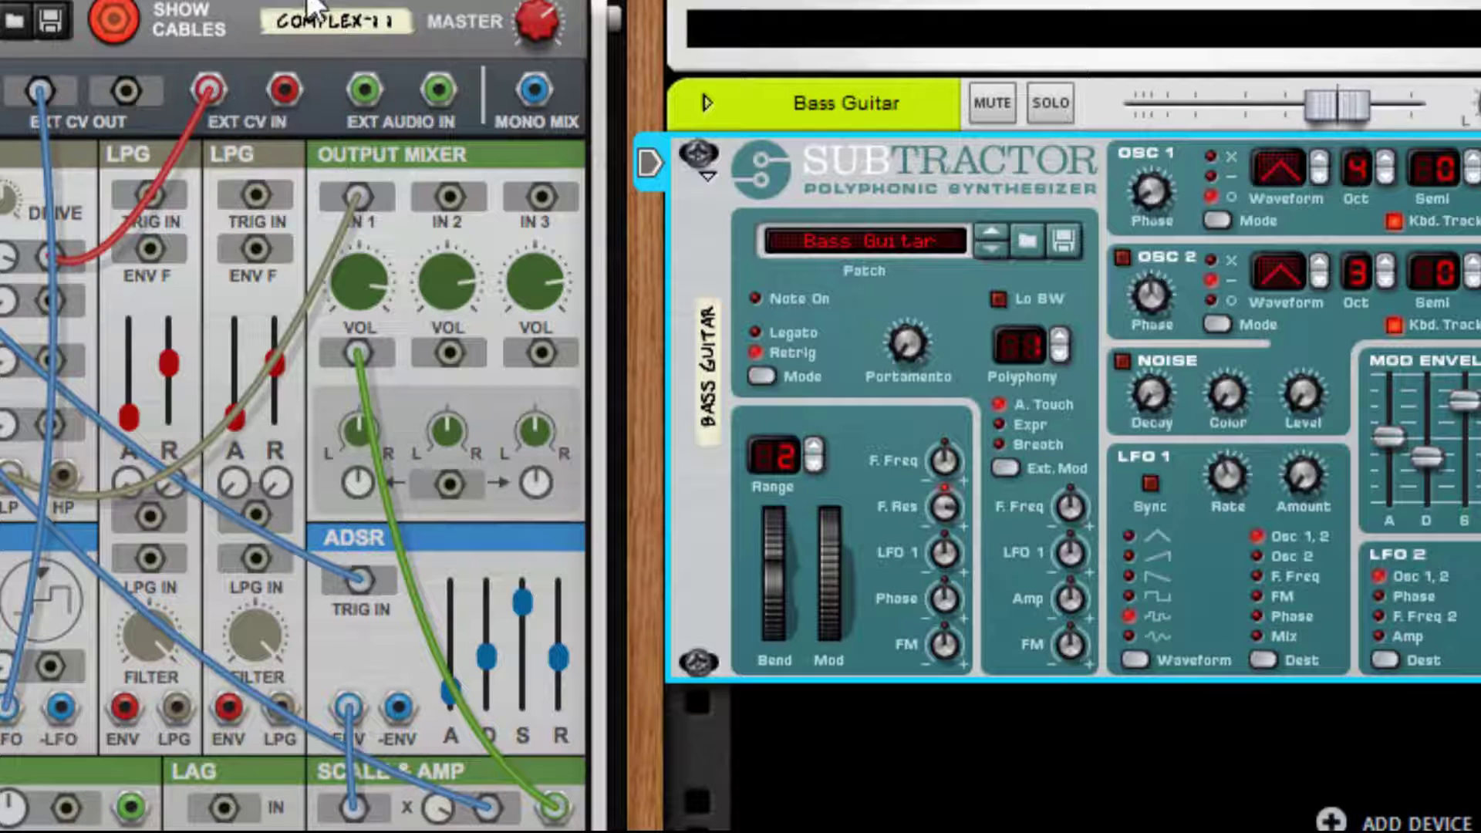
key("Tab")
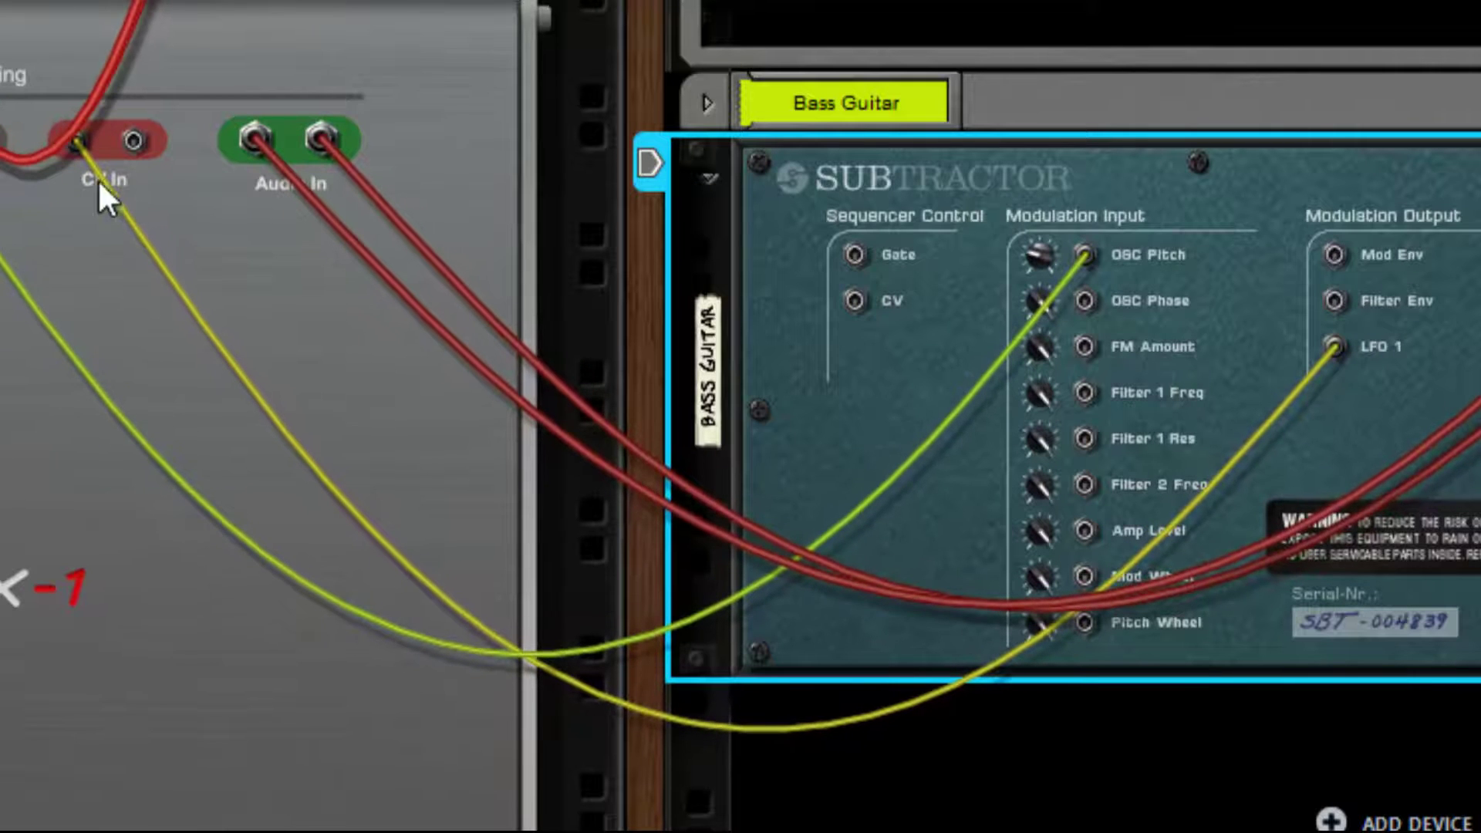
key("Tab")
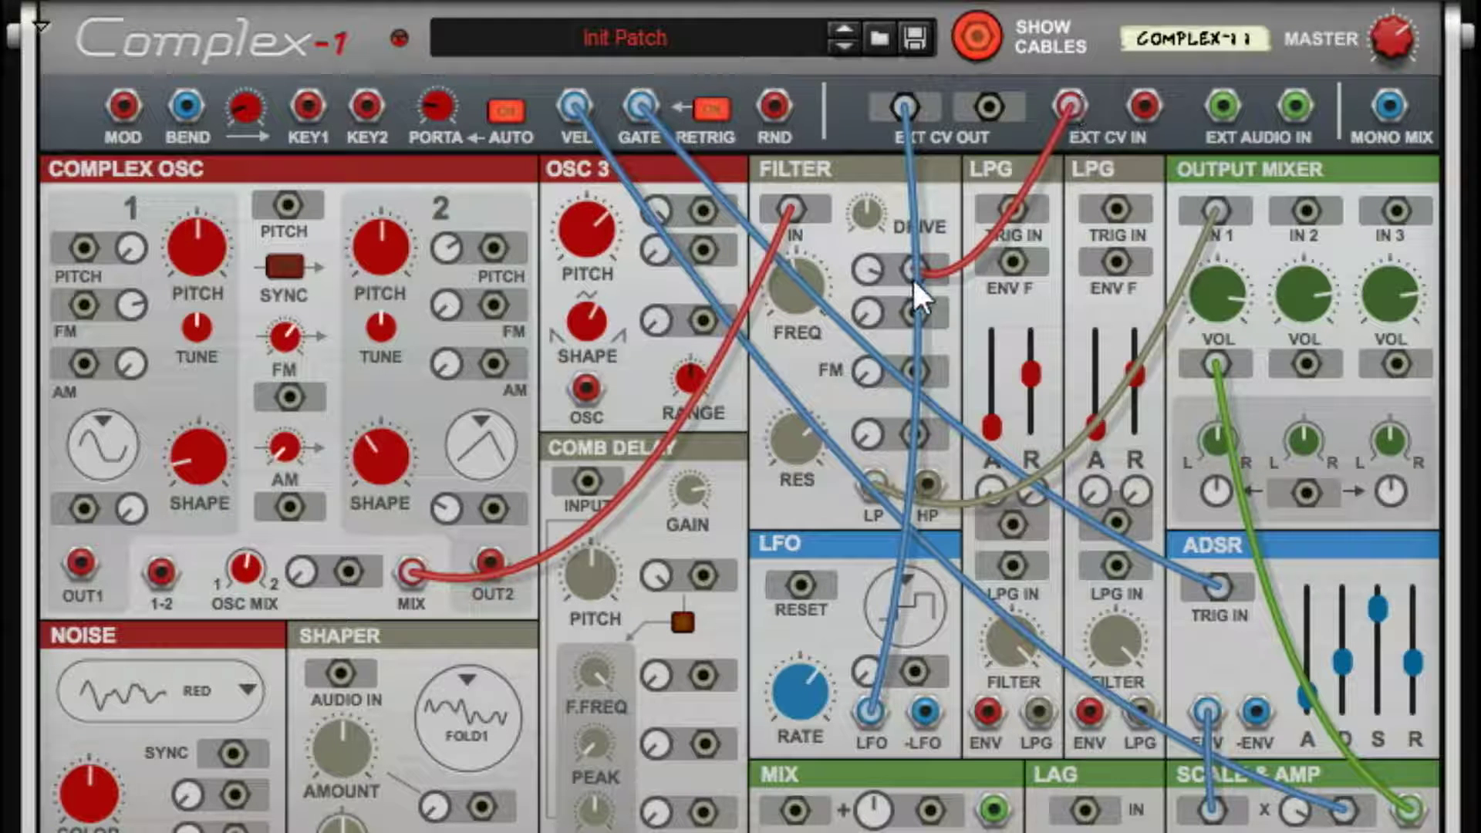
Patch Ext CV In to filter modulation, set FREQ to 162 Hz and Amt1 to 20.0
left_click_drag(932, 261, 914, 272)
left_click_drag(814, 252, 810, 344)
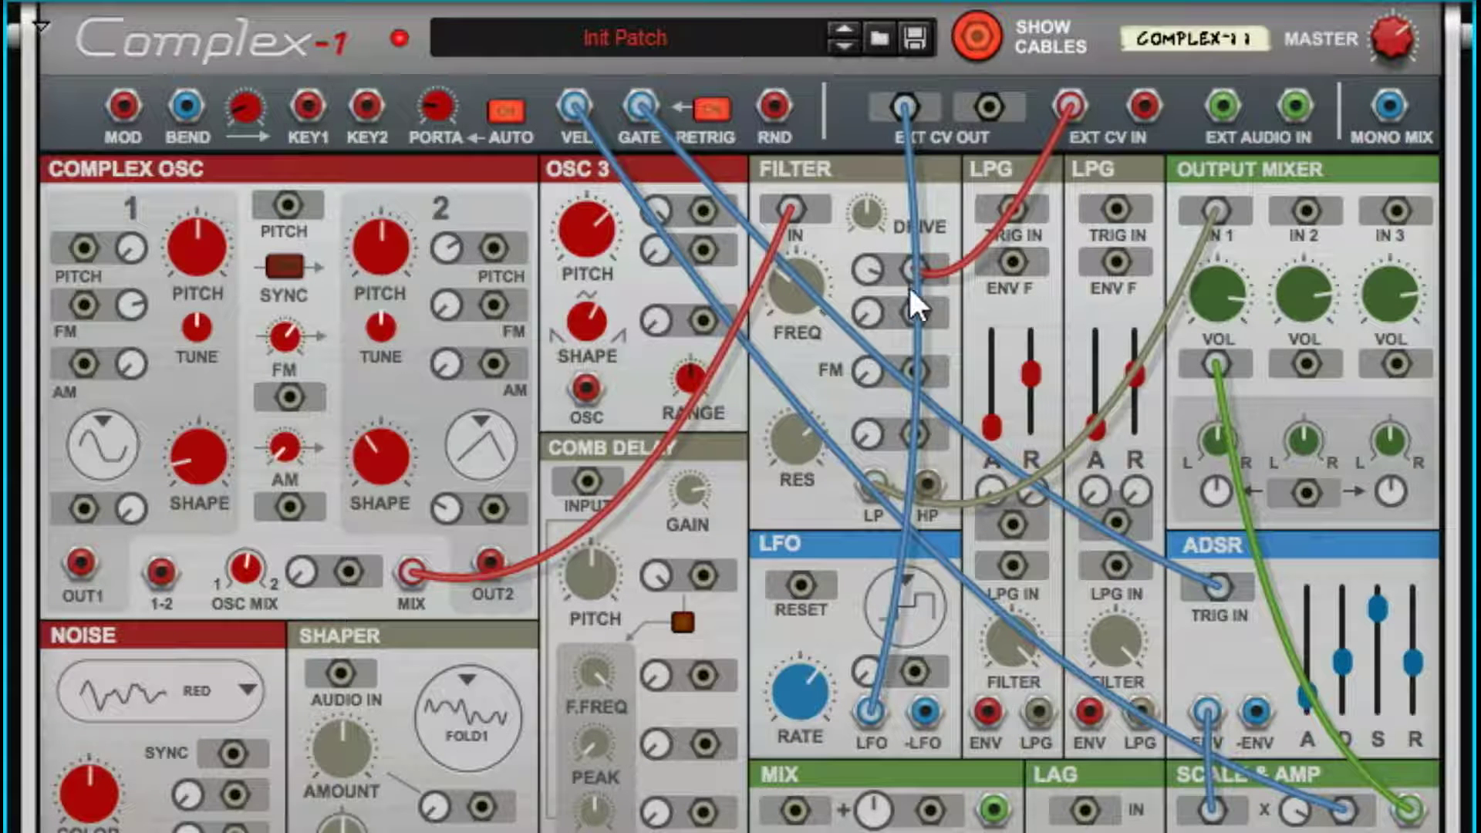
left_click_drag(873, 279, 881, 488)
Turn Output Mixer channel 1 fully down and raise ADSR sustain to -14.4 dB
key("Tab")
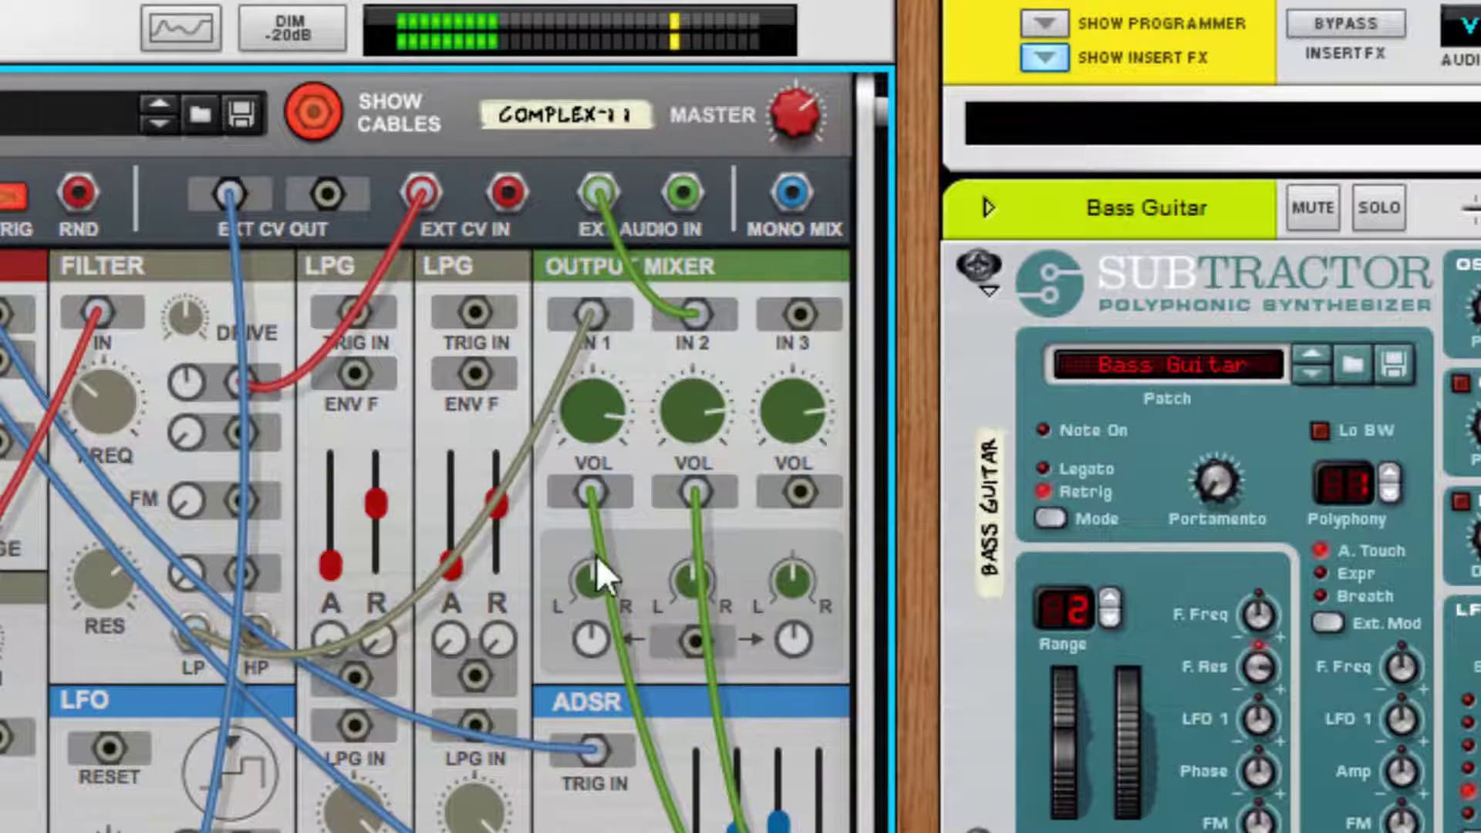
left_click_drag(594, 460, 779, 810)
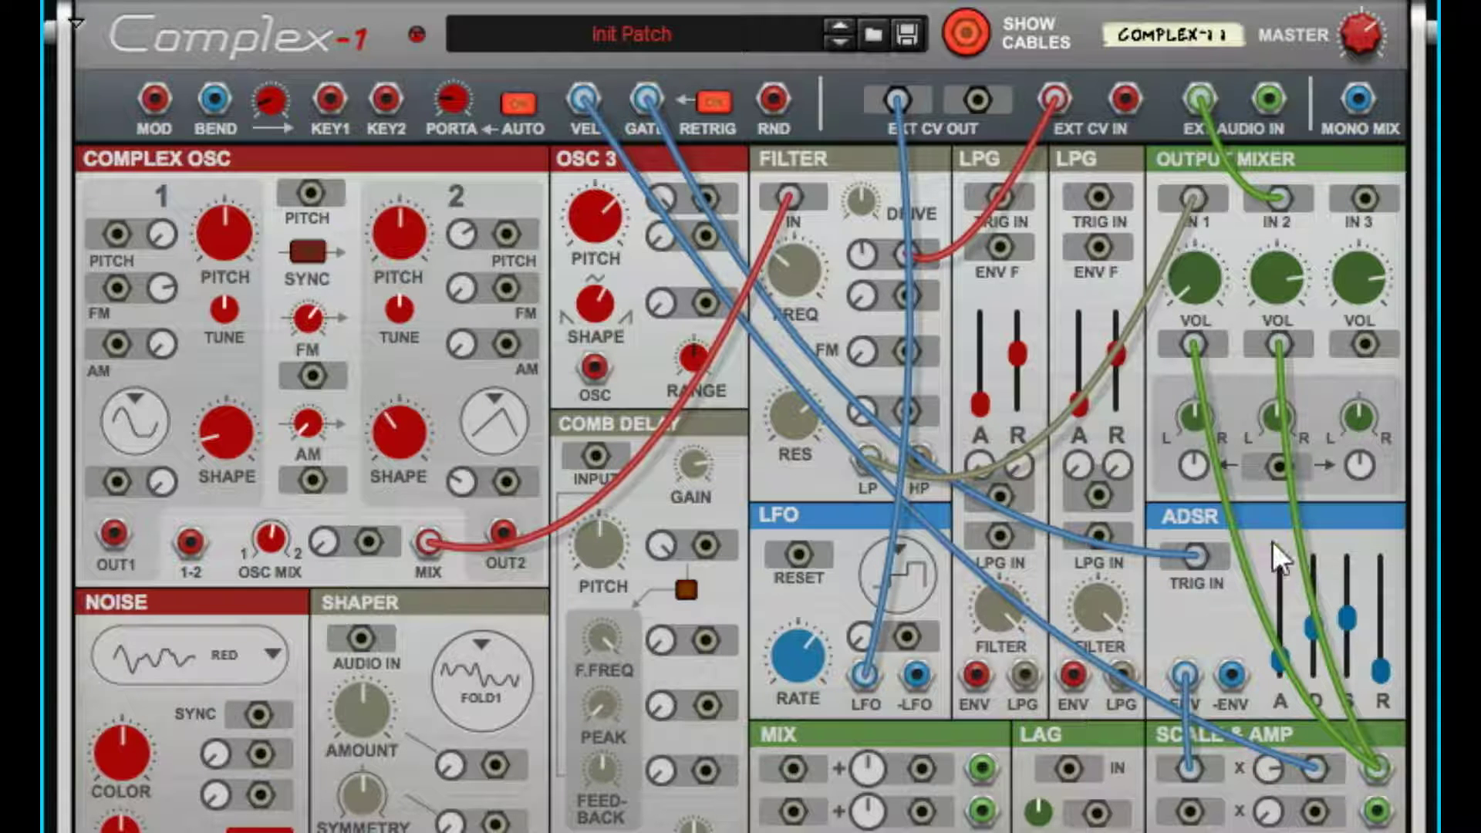
left_click_drag(1340, 619, 1347, 609)
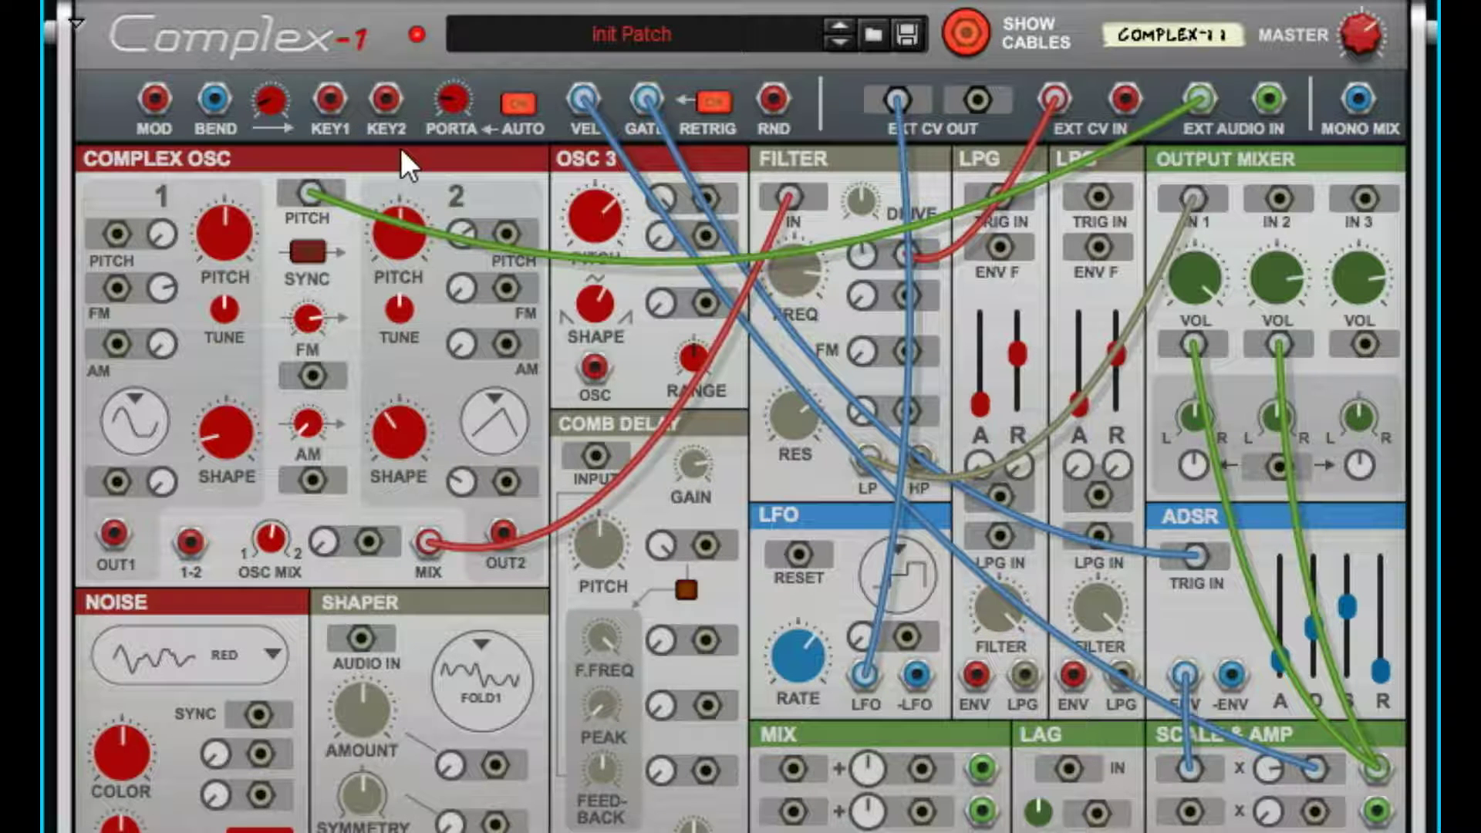
Patch KEY1 to the shared pitch input and set oscillator 2 pitch modulation to 84.0
mouse_move(312, 204)
left_mouse_down()
mouse_move(524, 224)
mouse_move(517, 238)
mouse_move(313, 197)
left_mouse_up()
left_click_drag(317, 189, 507, 233)
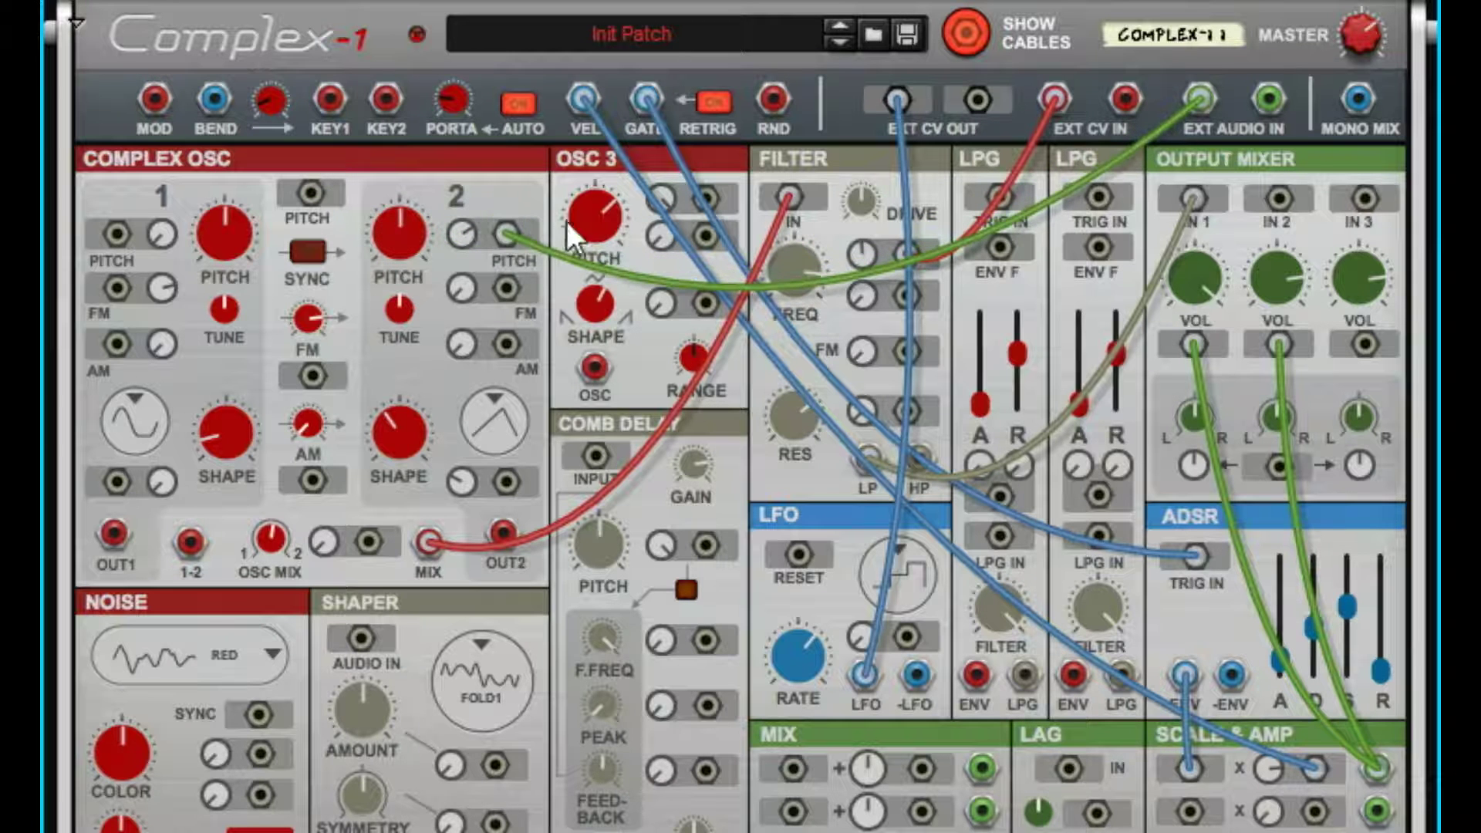
left_click_drag(331, 108, 311, 193)
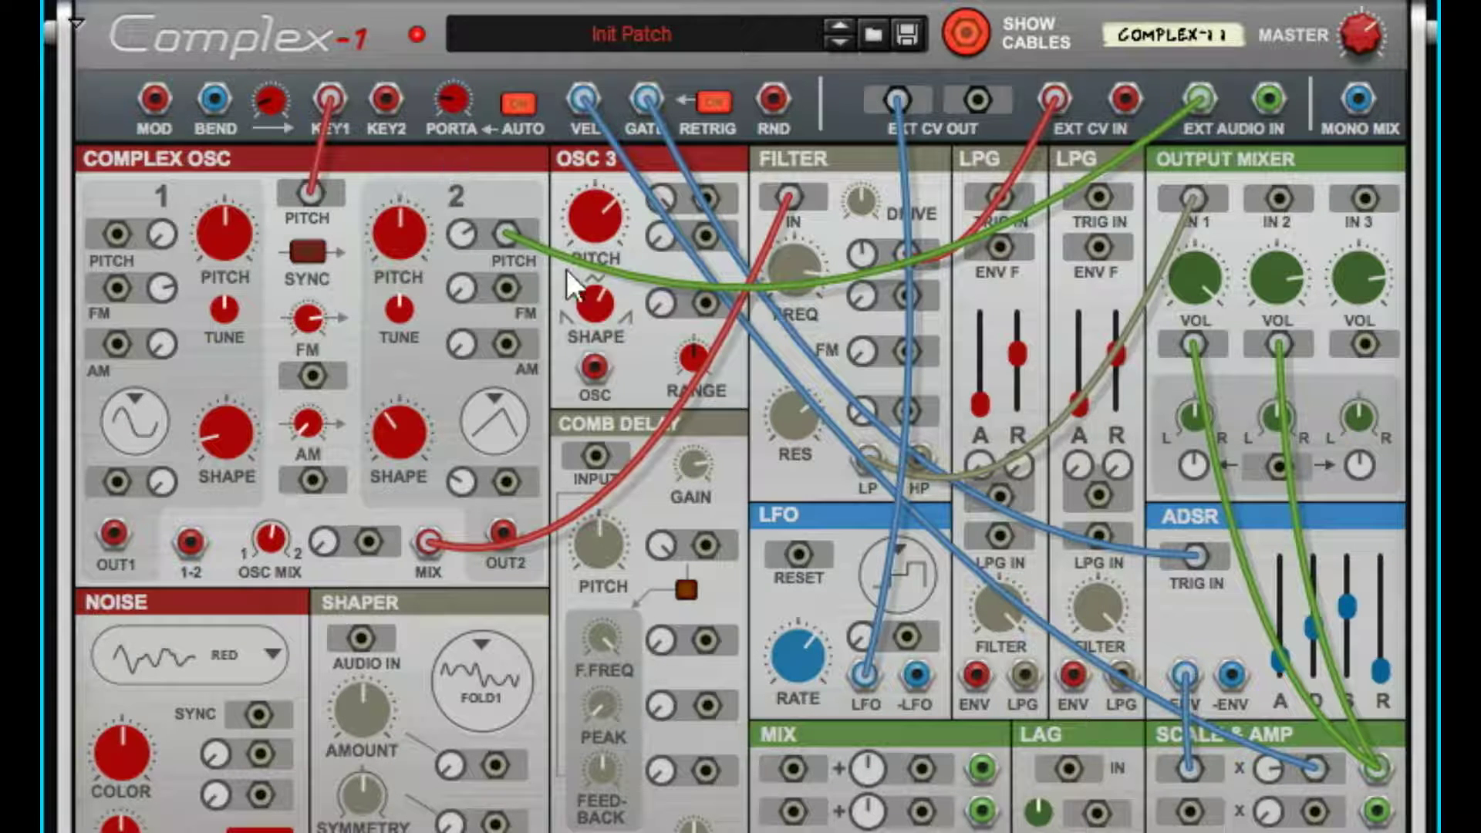
left_click_drag(458, 237, 455, 340)
left_click_drag(459, 243, 604, 4)
Move the external audio cable to the AM input and raise AM to about 79%
left_click_drag(503, 234, 309, 377)
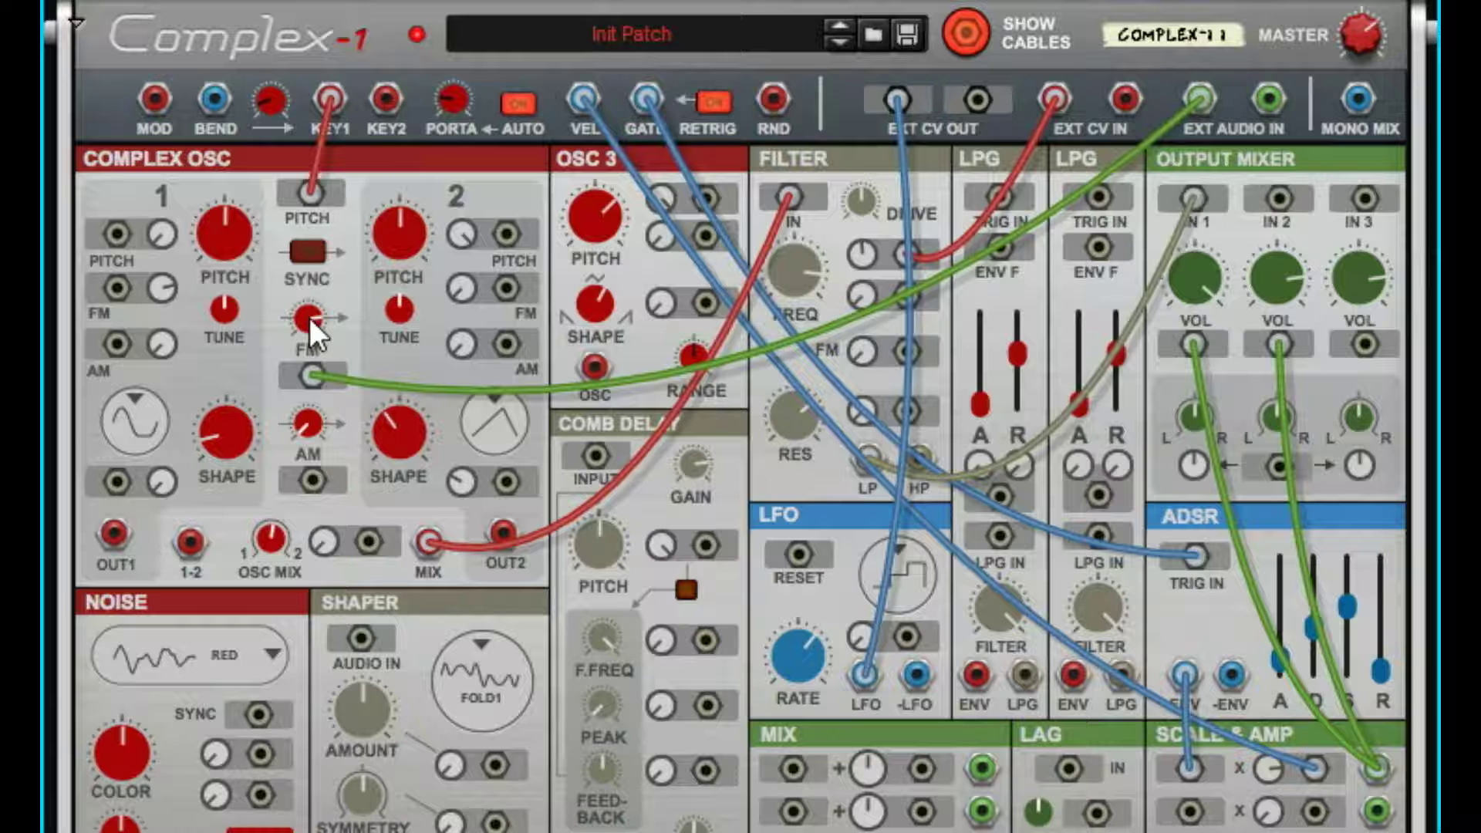
left_click_drag(311, 375, 310, 480)
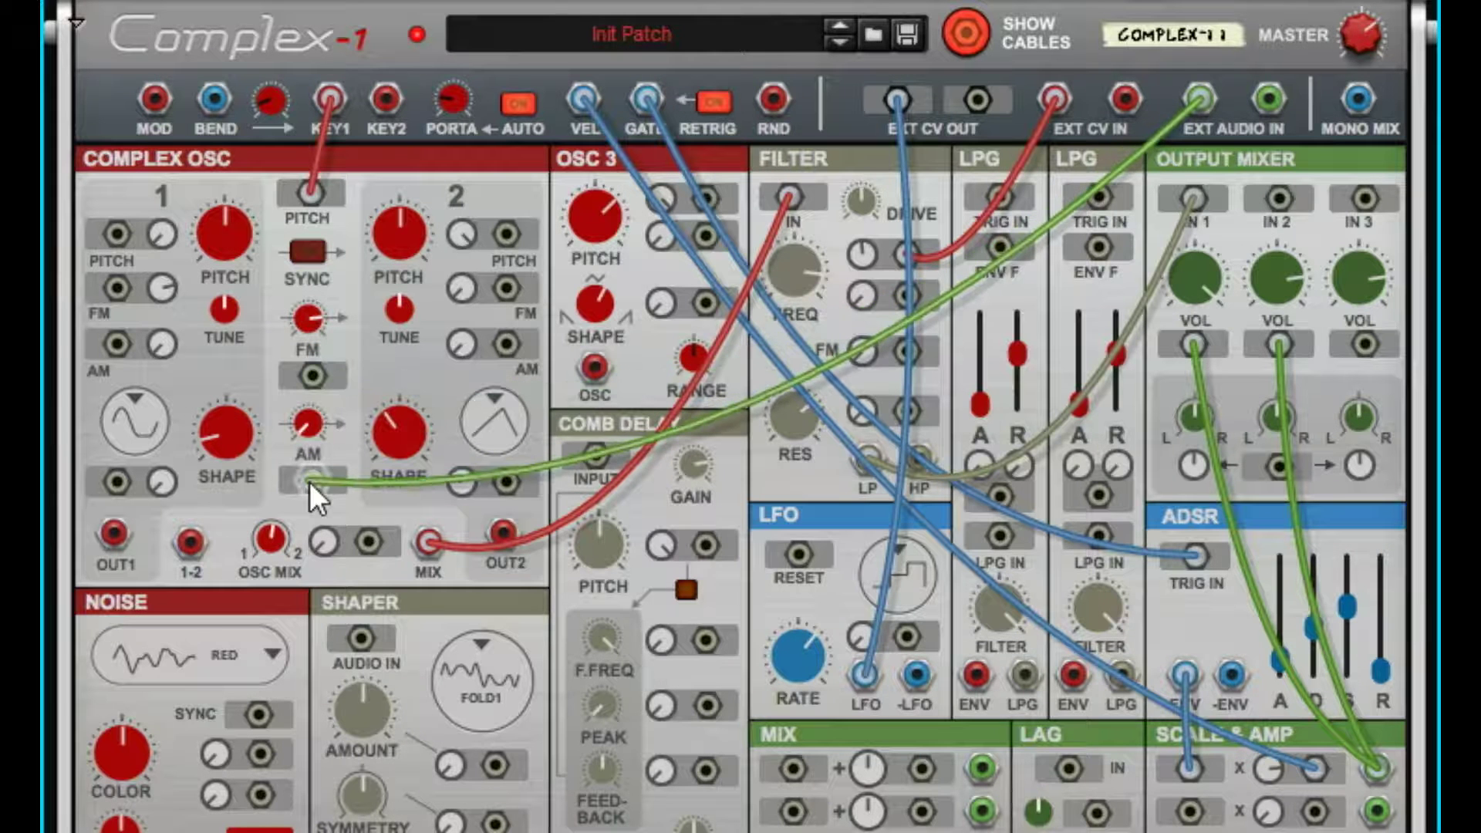
left_click_drag(322, 405, 412, 191)
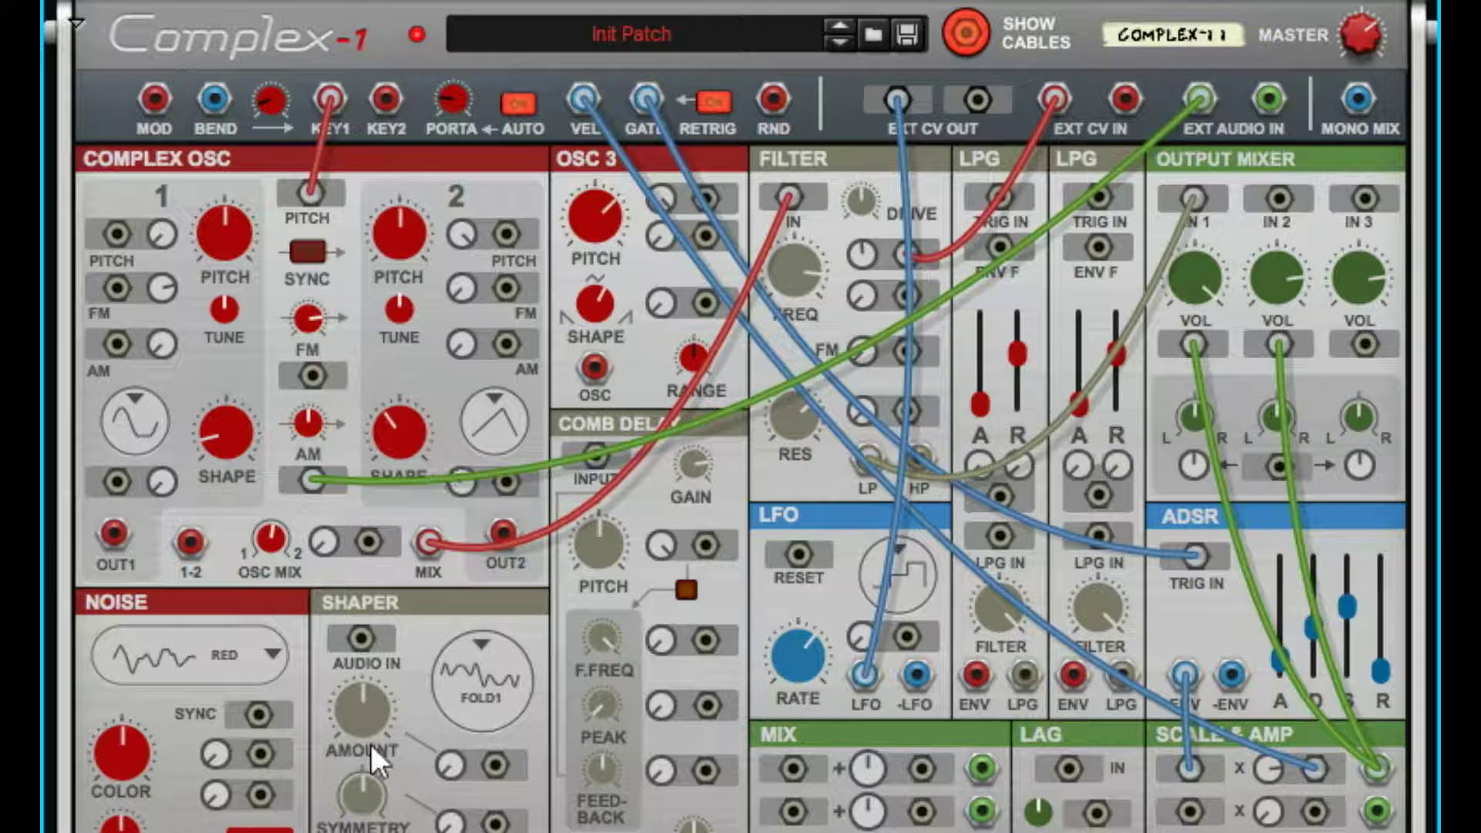
left_click_drag(296, 428, 418, 265)
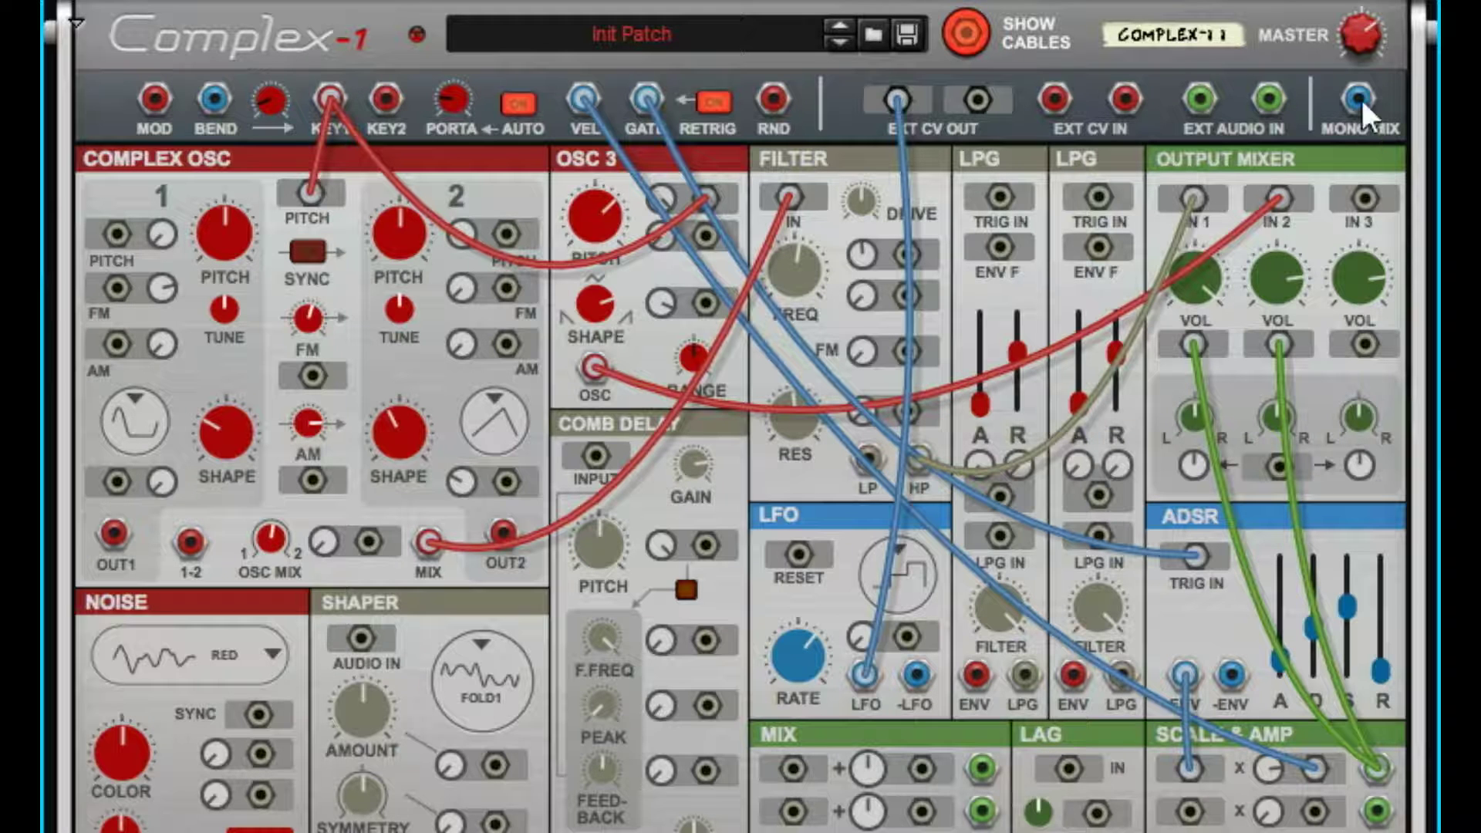
Pull a cable from Mono Mix and set OSC 3 shape amount to 74.2%
left_click_drag(1362, 100, 705, 303)
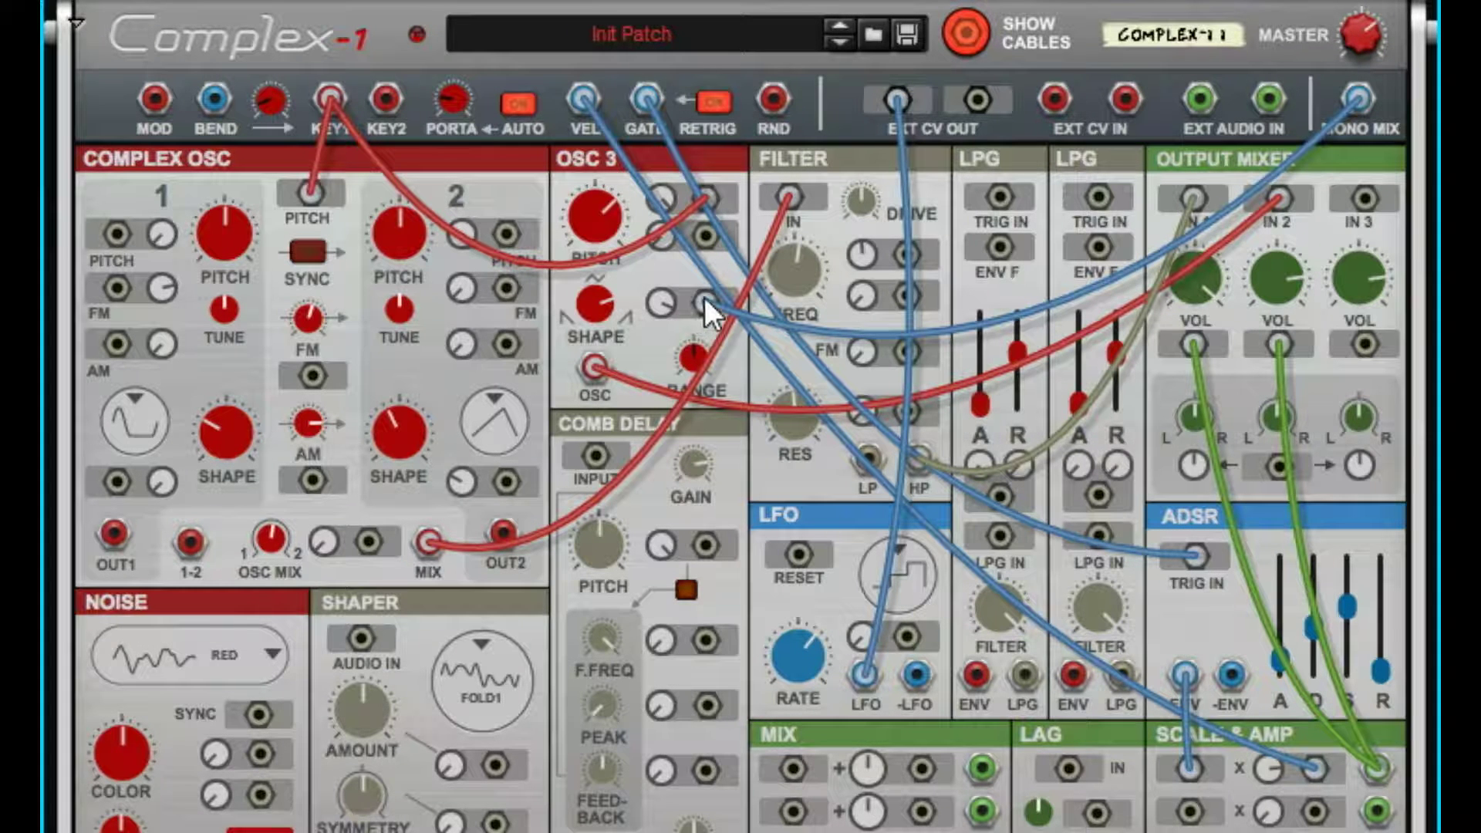
left_click_drag(675, 303, 674, 363)
left_click_drag(662, 305, 725, 37)
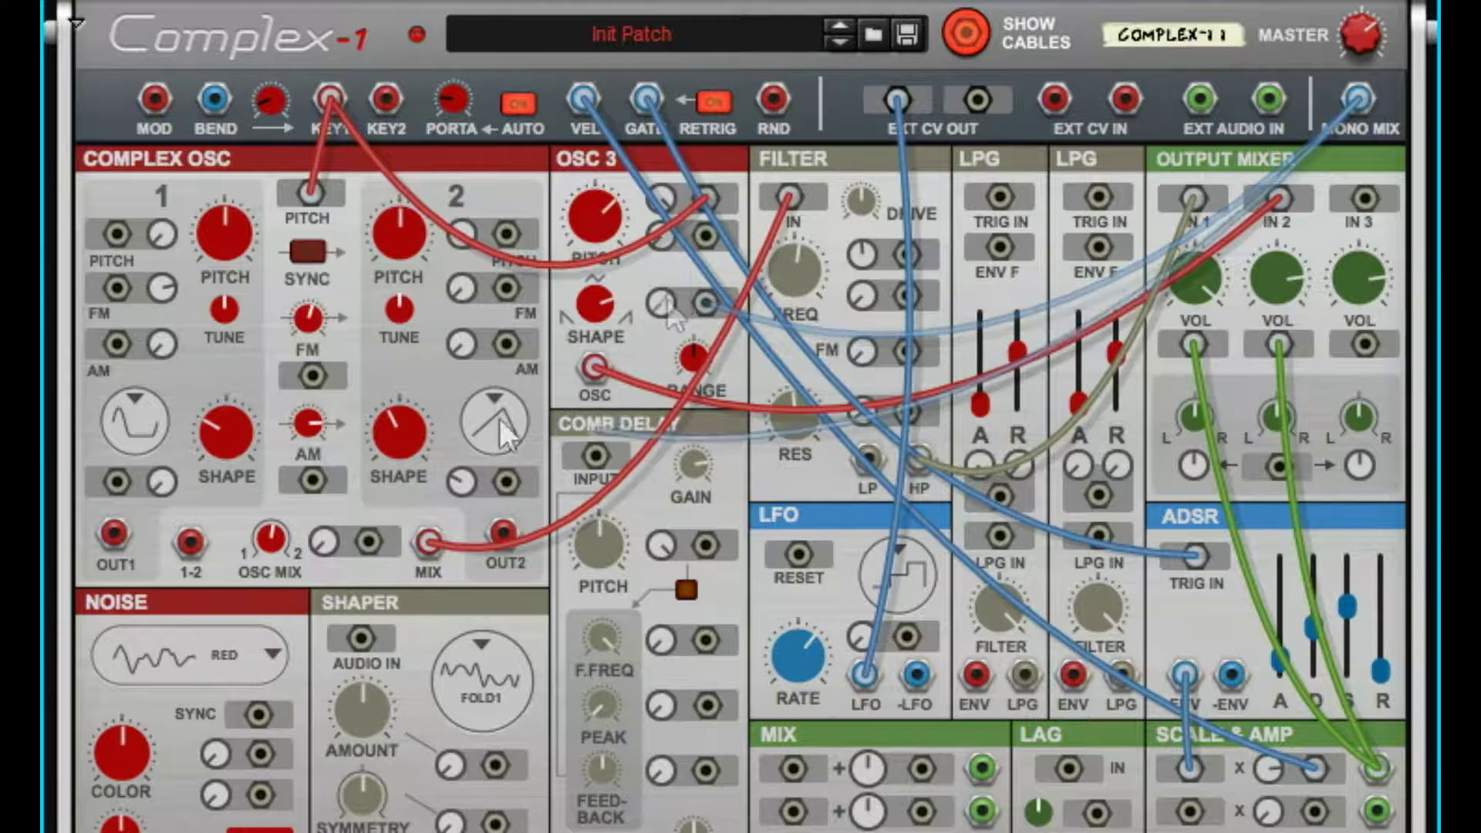
Plug the Mono Mix cable into the oscillator modulation input and set FM to about 89%
left_click_drag(704, 302, 311, 376)
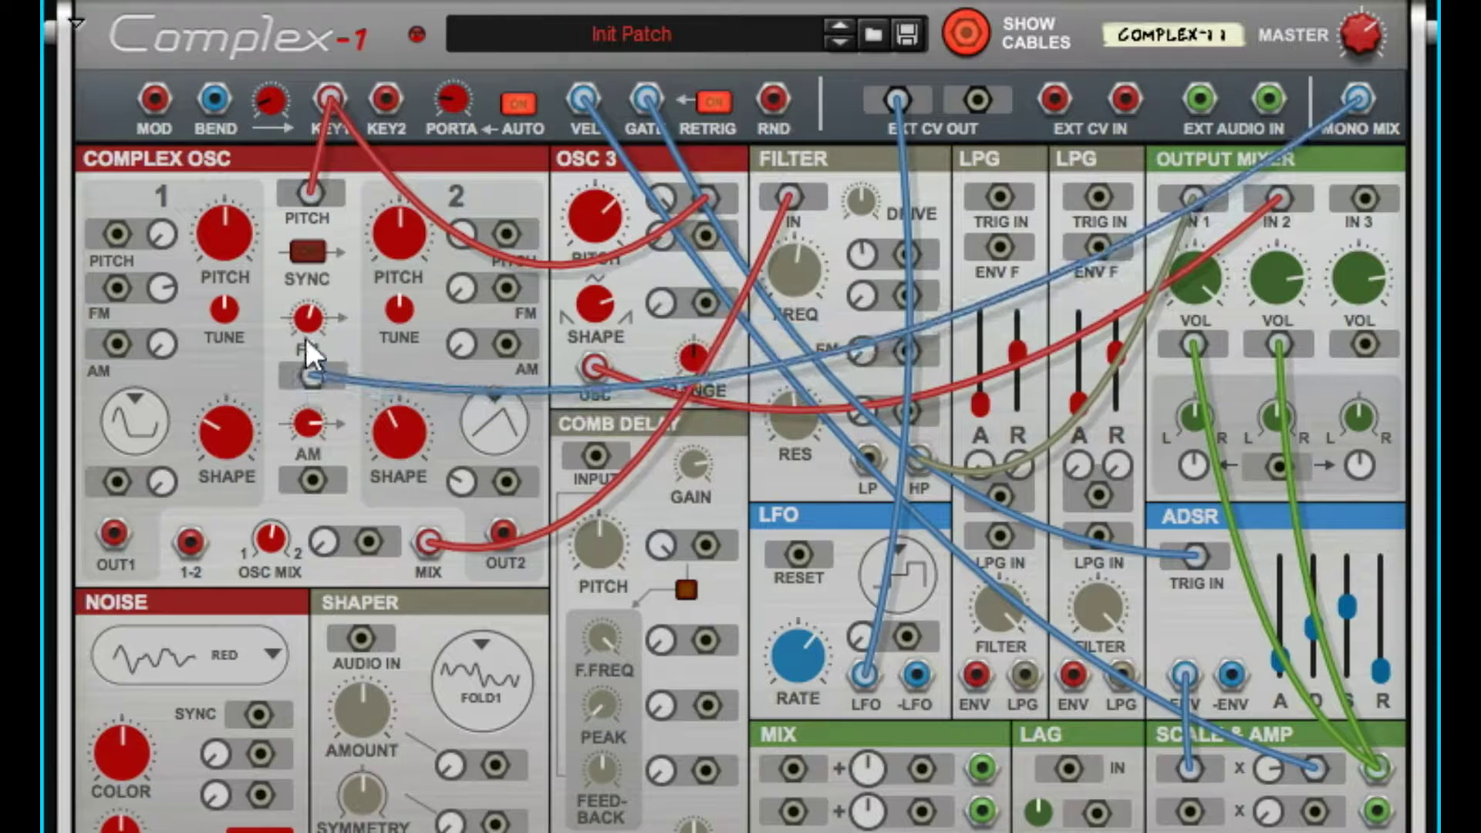
left_click_drag(306, 326, 480, 114)
left_click_drag(322, 325, 1183, 299)
Briefly hide the cables, then nudge the Master level up slightly
key("k")
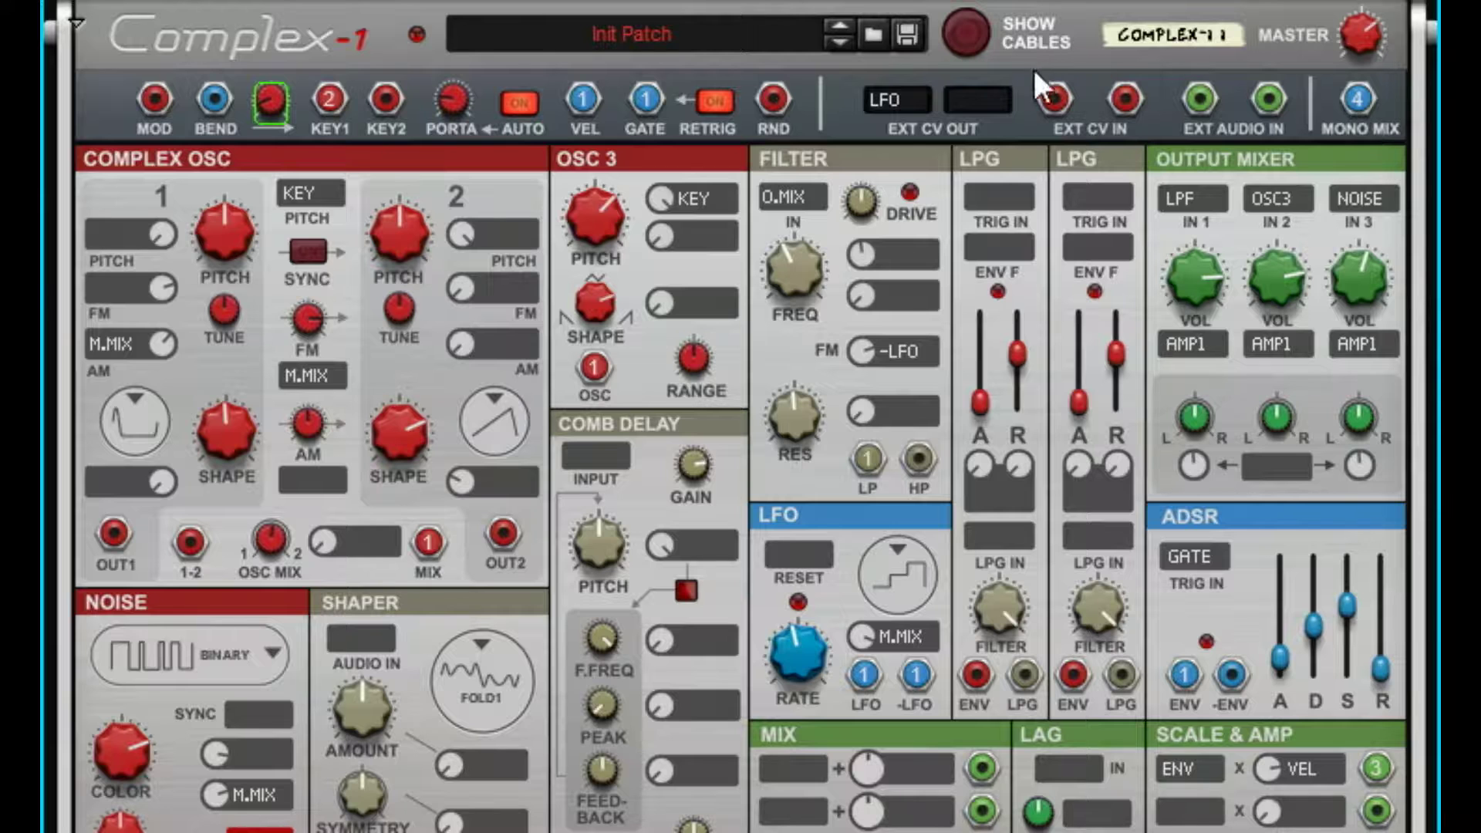
left_click(972, 27)
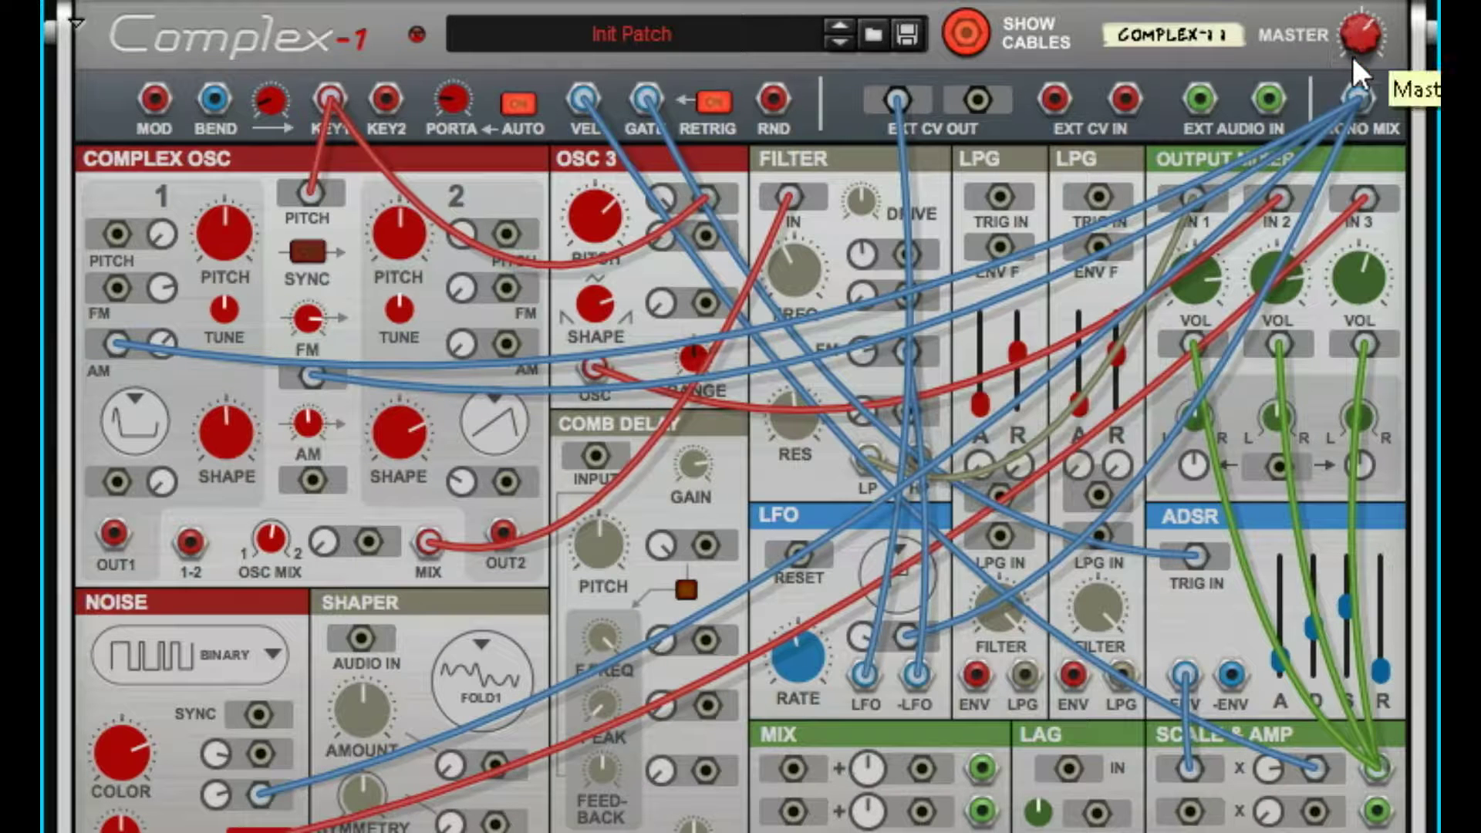
left_click_drag(1378, 54, 1395, 9)
left_click_drag(1411, 59, 1408, 48)
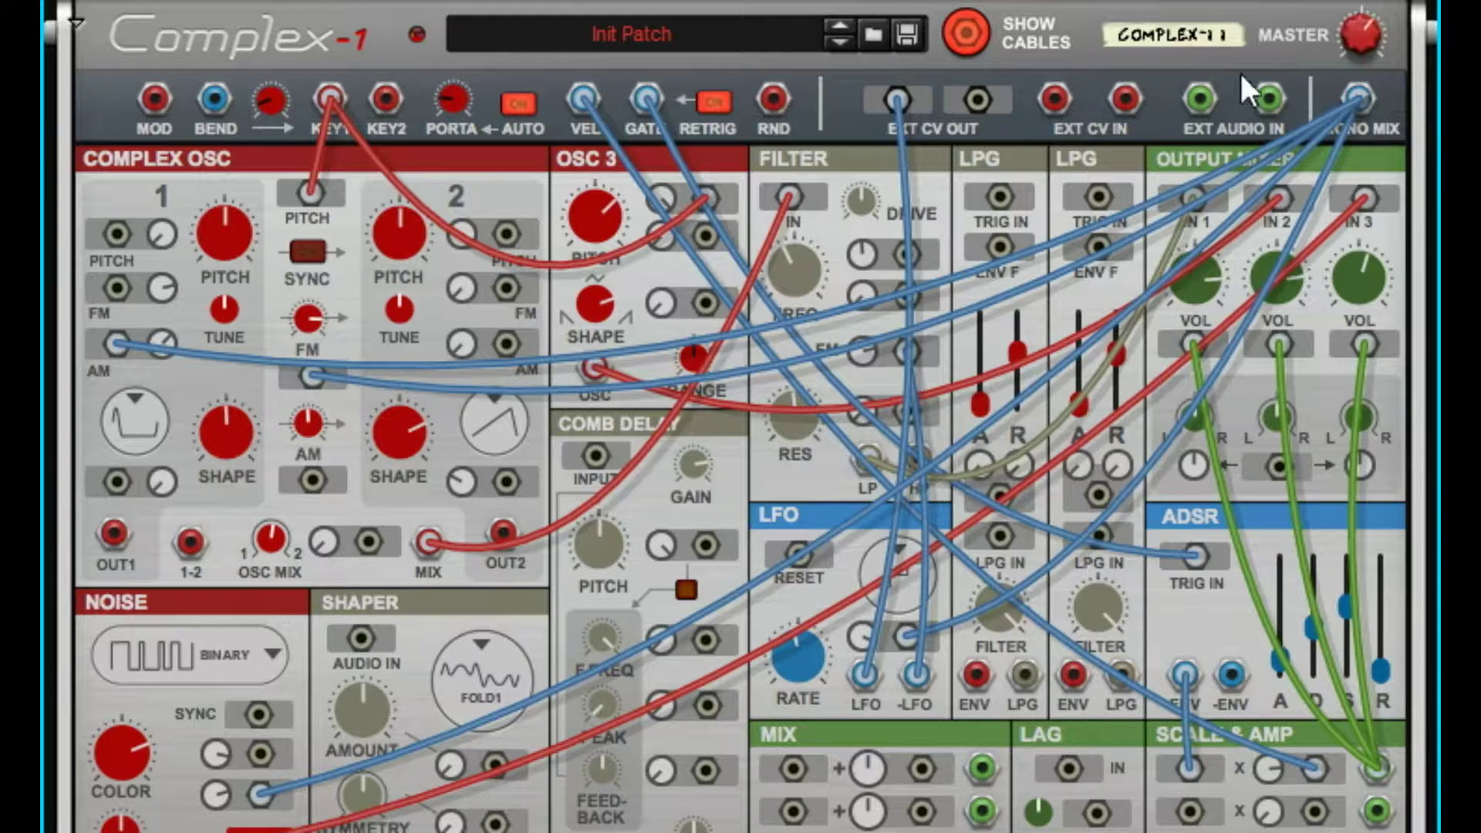
Toggle cable display until cables are hidden and jacks show connection labels
left_click(966, 36)
left_click(962, 36)
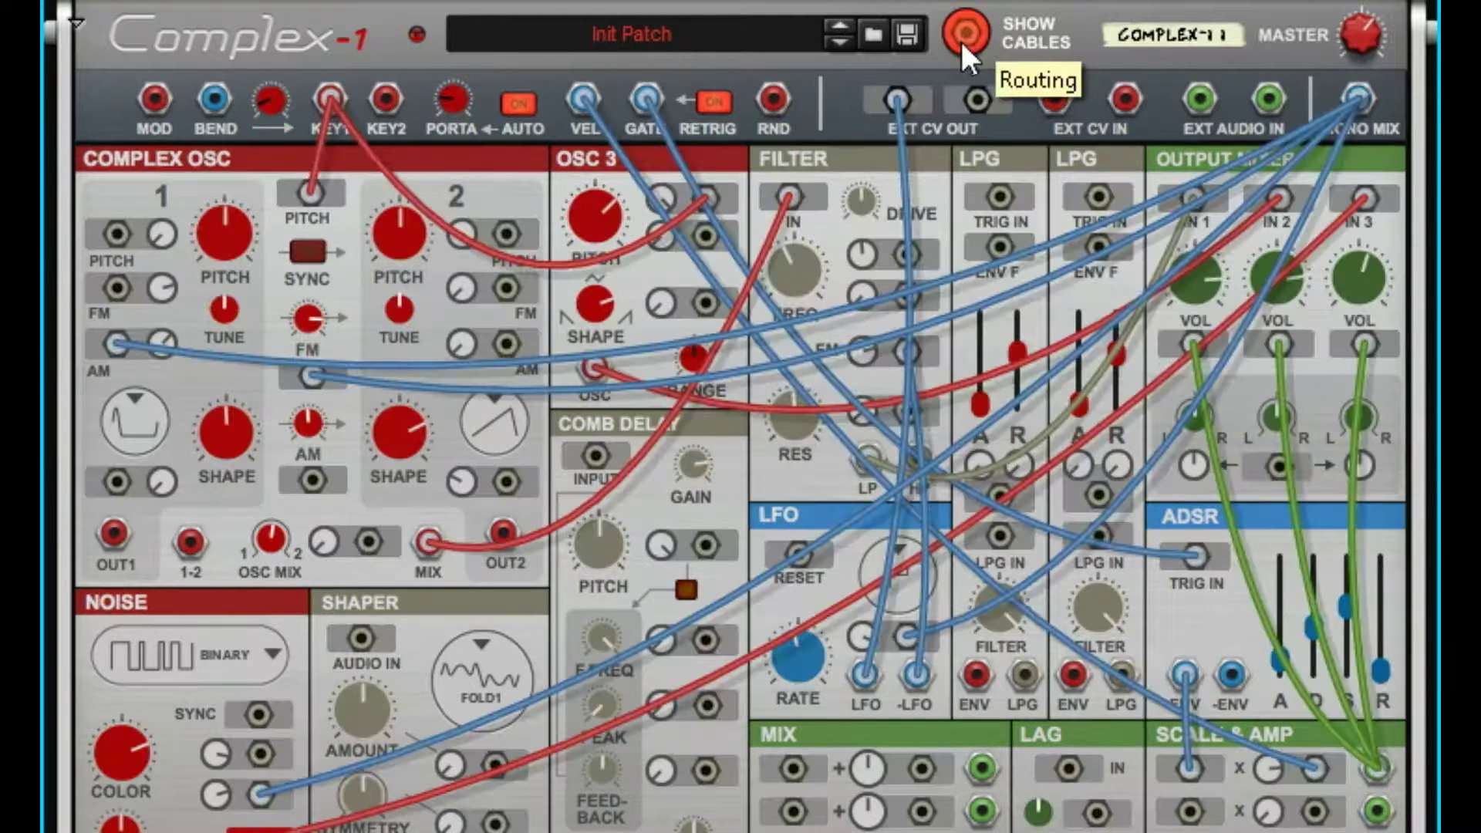
left_click(962, 36)
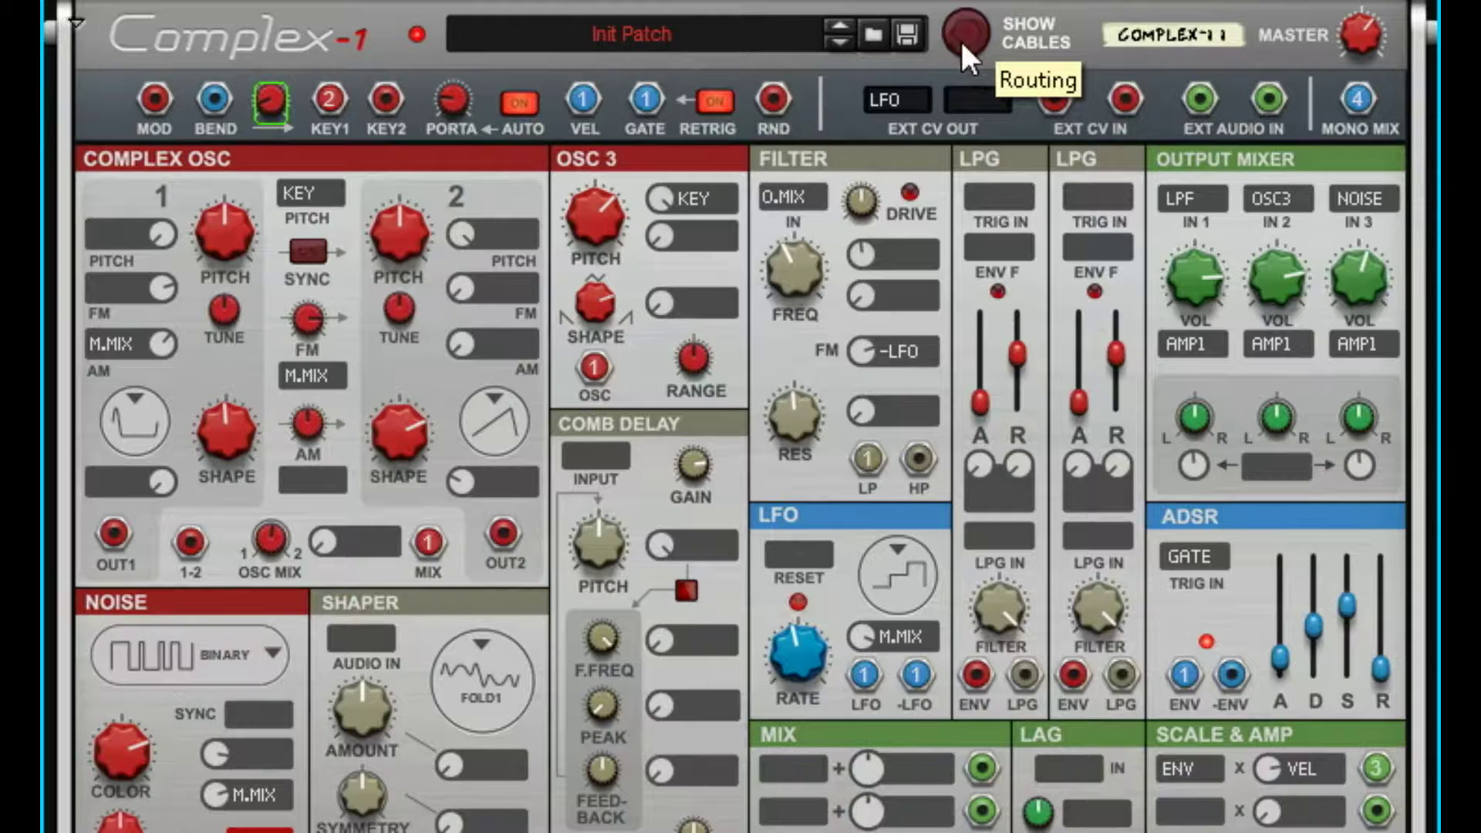
left_click(980, 13)
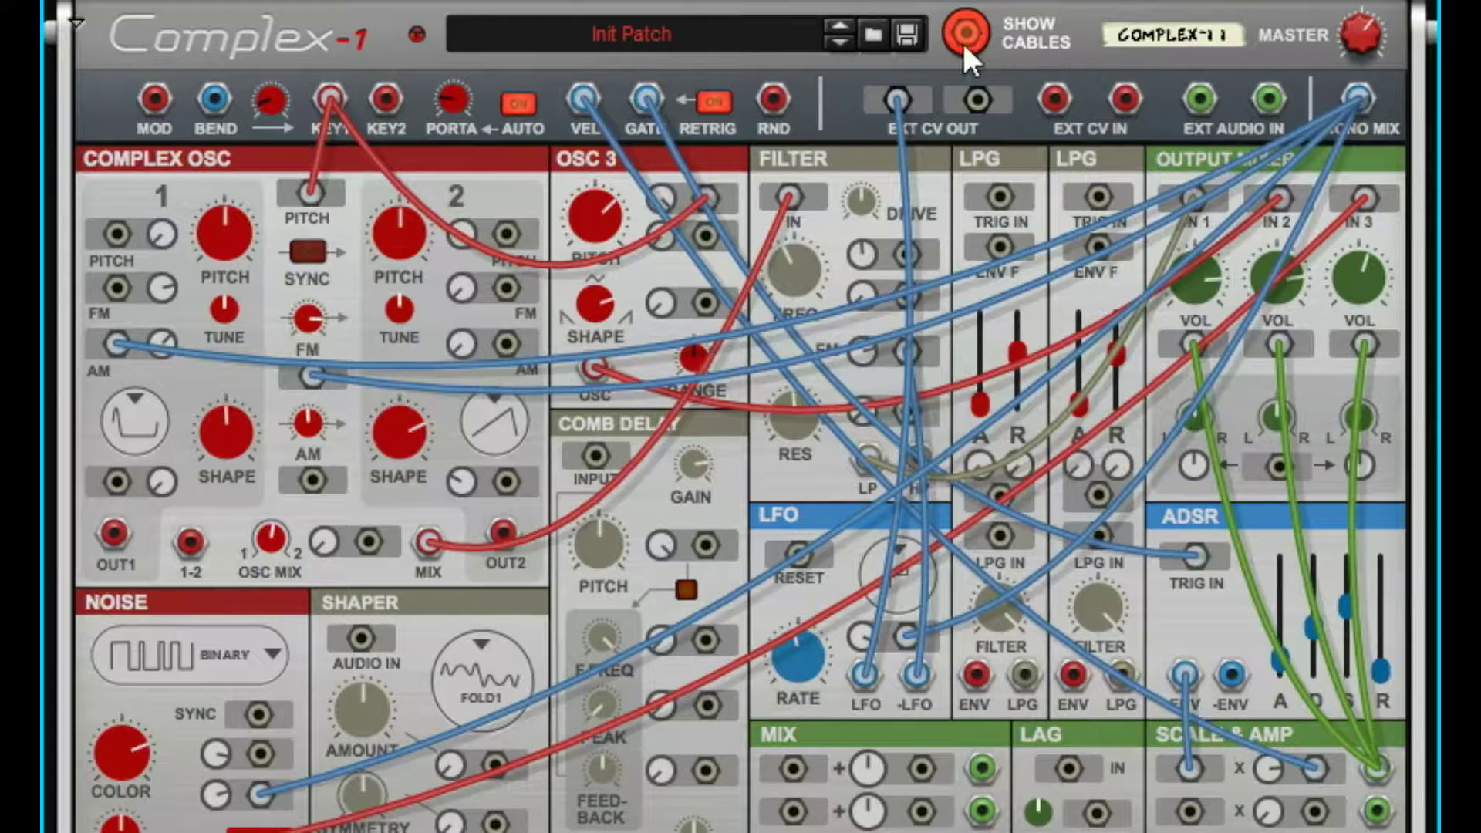
left_click(964, 48)
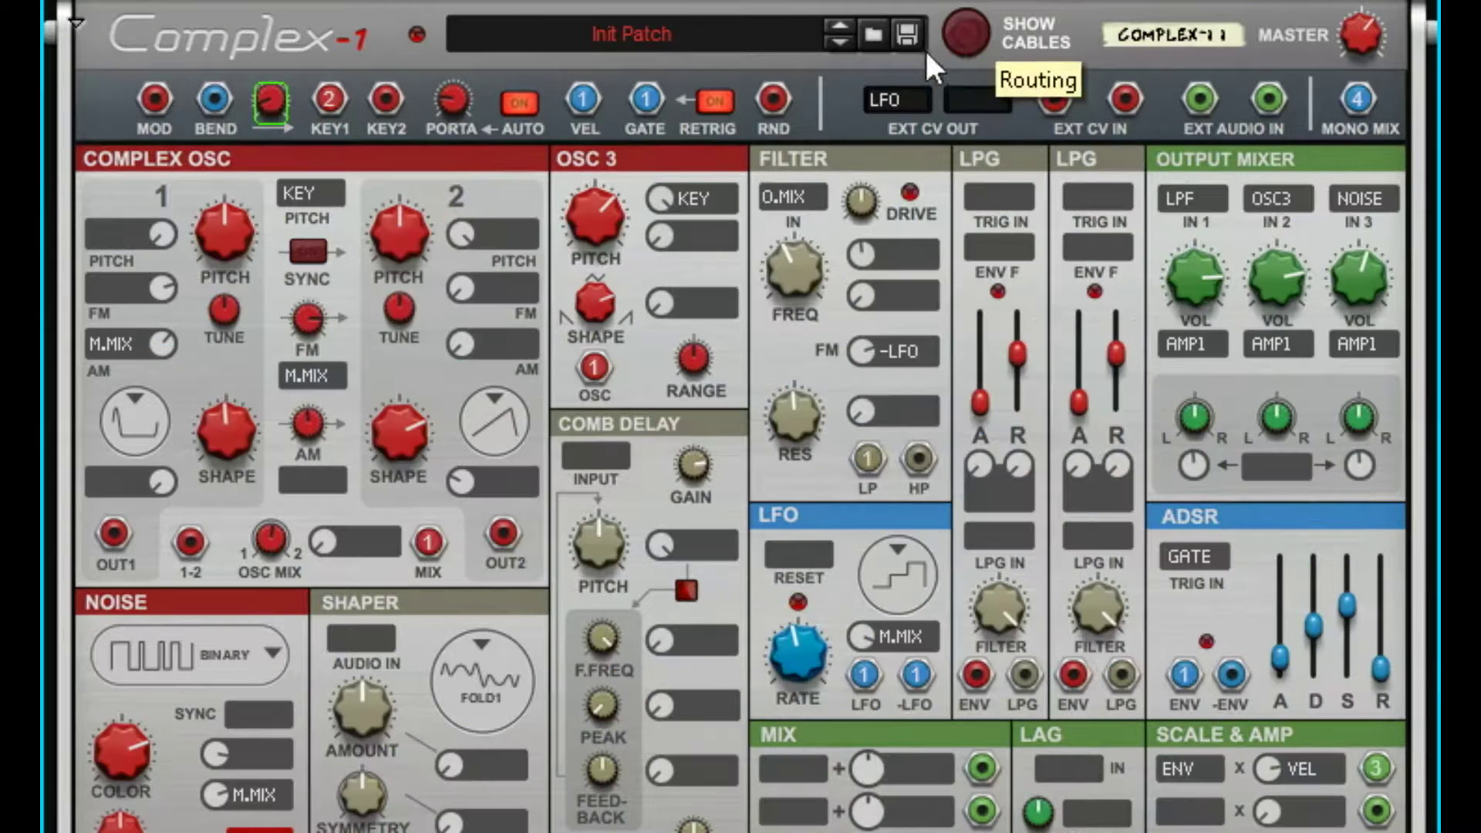
Load the factory patch 'Wall of breath' from the patch browser and close it
left_click(865, 36)
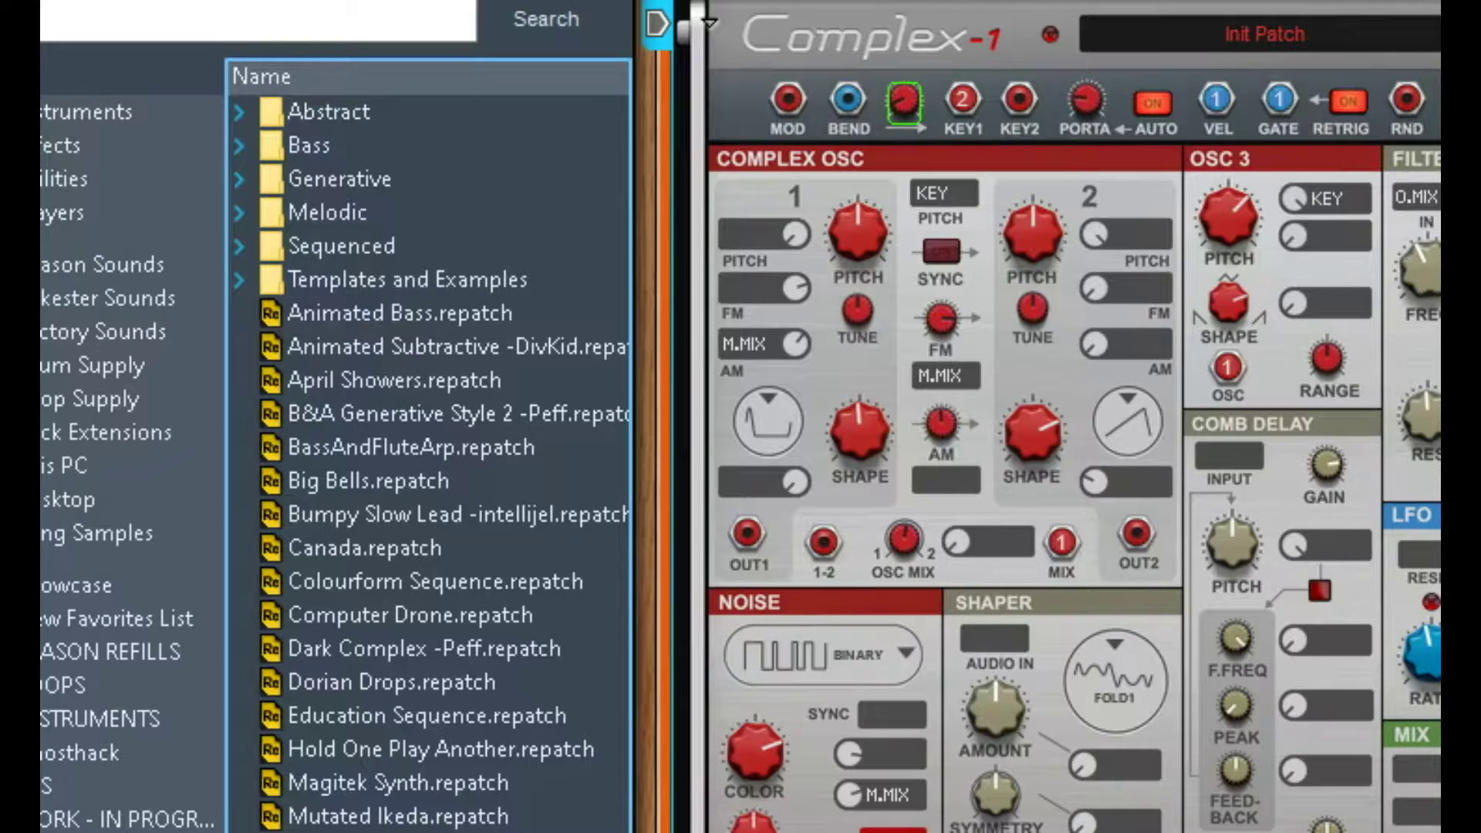
left_click(400, 314)
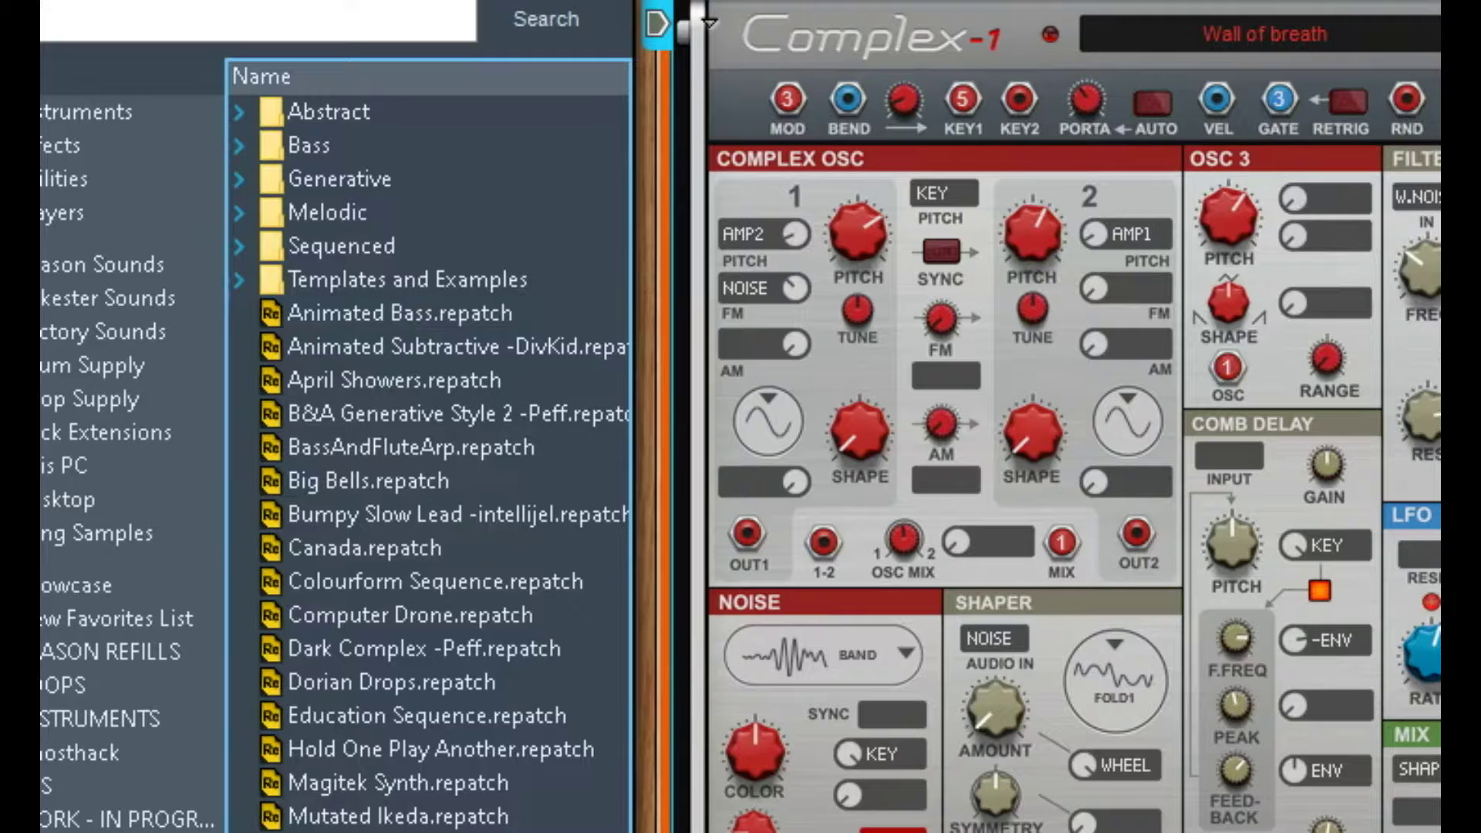
key("F3")
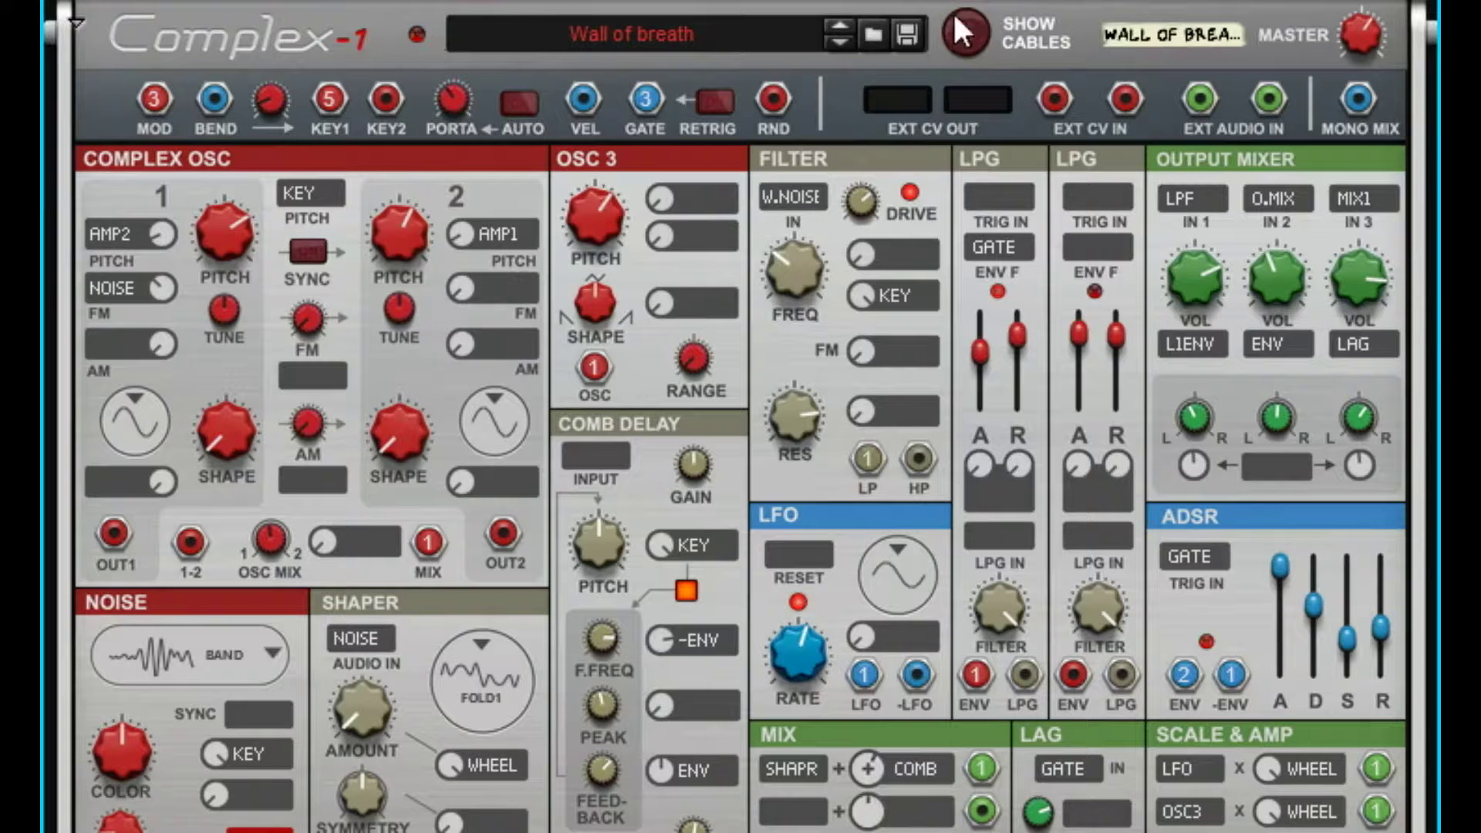
Reveal the Wall of breath preset's full web of patch cables across every Complex-1 module
left_click(974, 28)
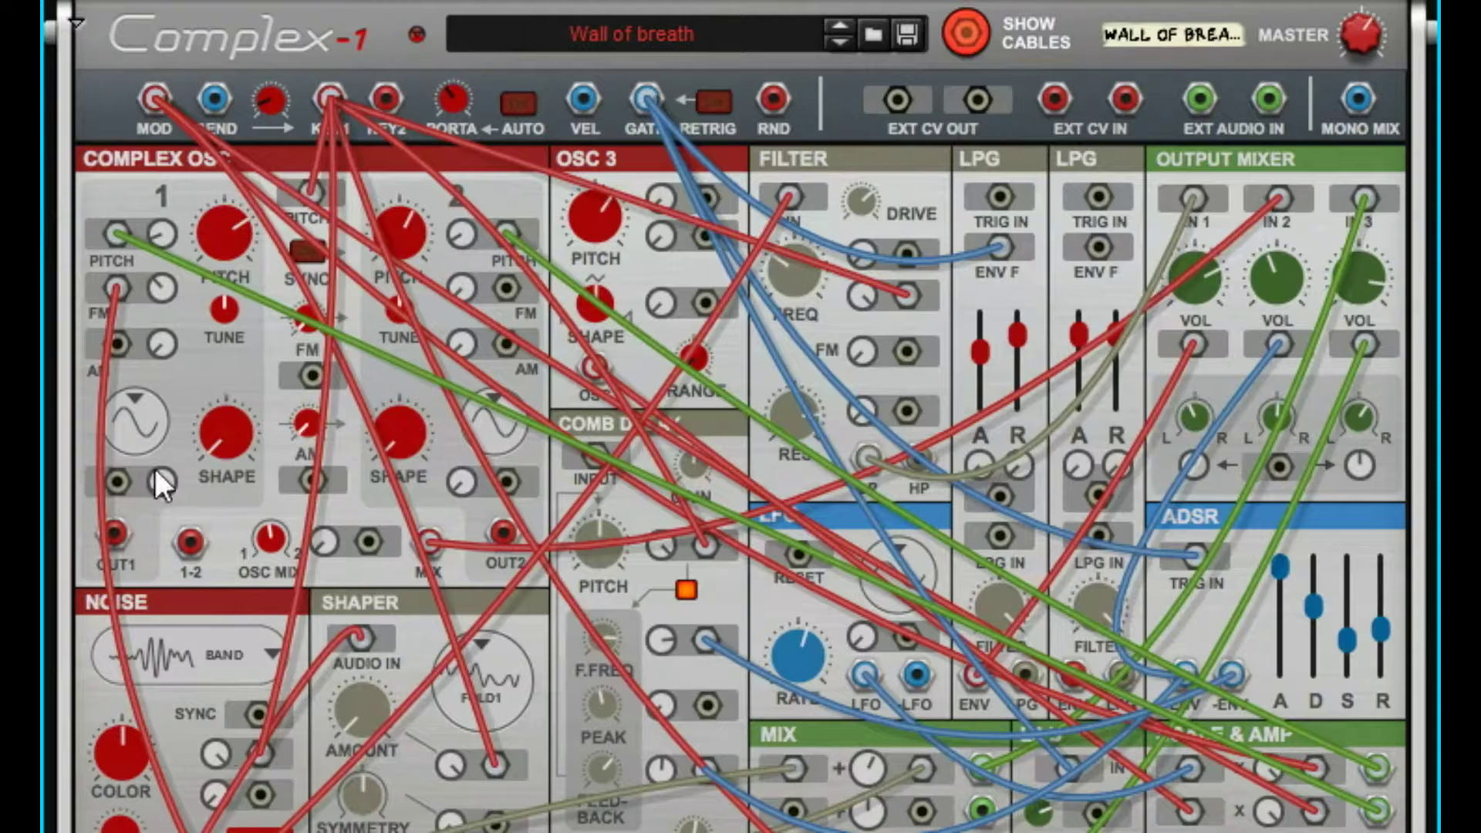